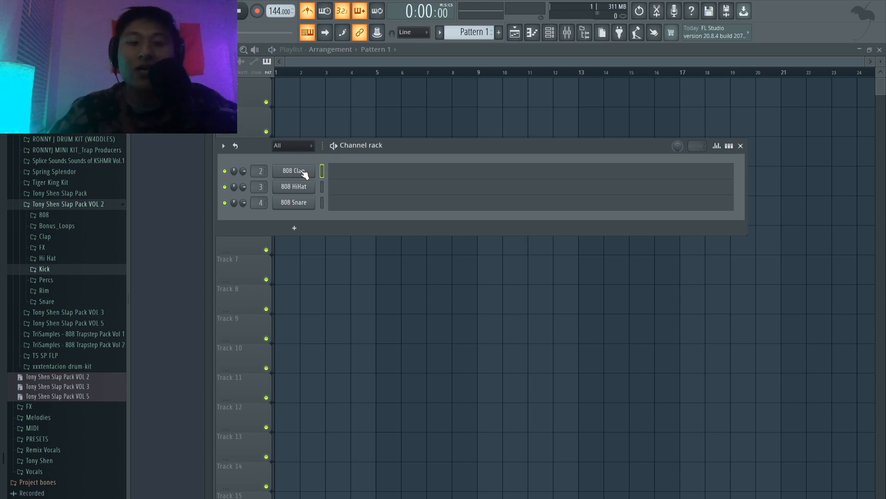
Step: Replace the 808 Clap channel with the 3x Osc synth and reposition its window beneath the channel's row
{"action": "right_click", "coordinate": [305, 173]}
{"action": "mouse_move", "coordinate": [354, 265]}
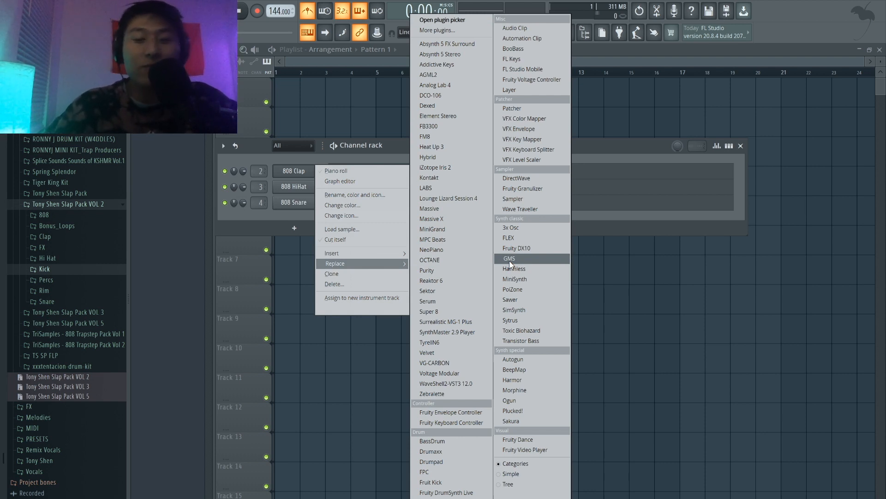
{"action": "left_click", "coordinate": [529, 228]}
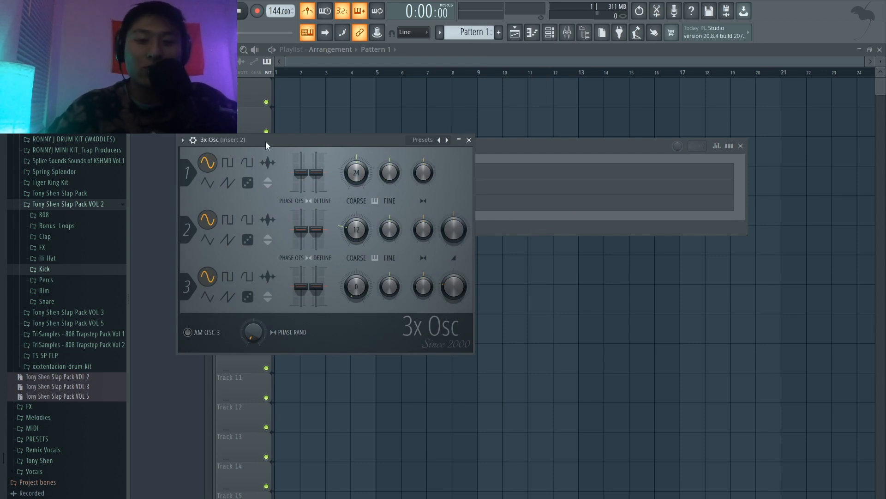
{"action": "left_click_drag", "start_coordinate": [265, 141], "coordinate": [340, 196]}
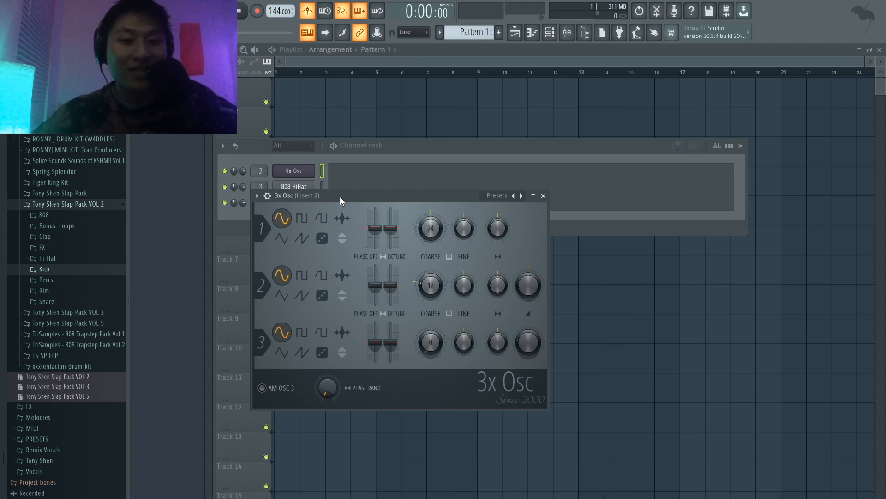
Step: Set oscillators 1 and 3 of 3x Osc to triangle waves and oscillator 2 to a saw wave
{"action": "left_click", "coordinate": [282, 239]}
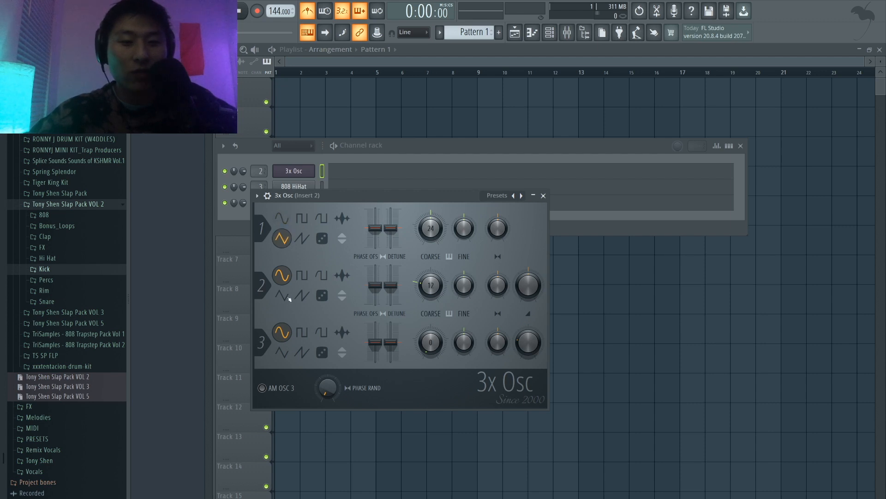
{"action": "left_click", "coordinate": [287, 297]}
{"action": "left_click", "coordinate": [285, 352]}
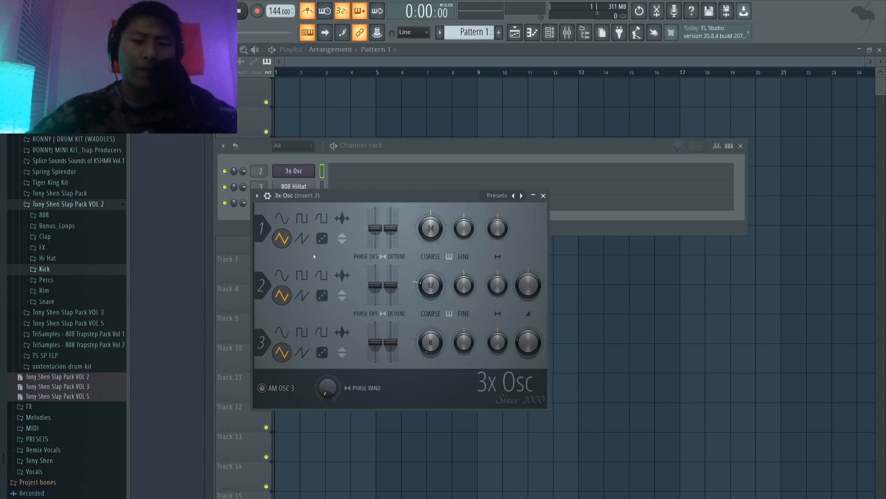
{"action": "left_click", "coordinate": [304, 238]}
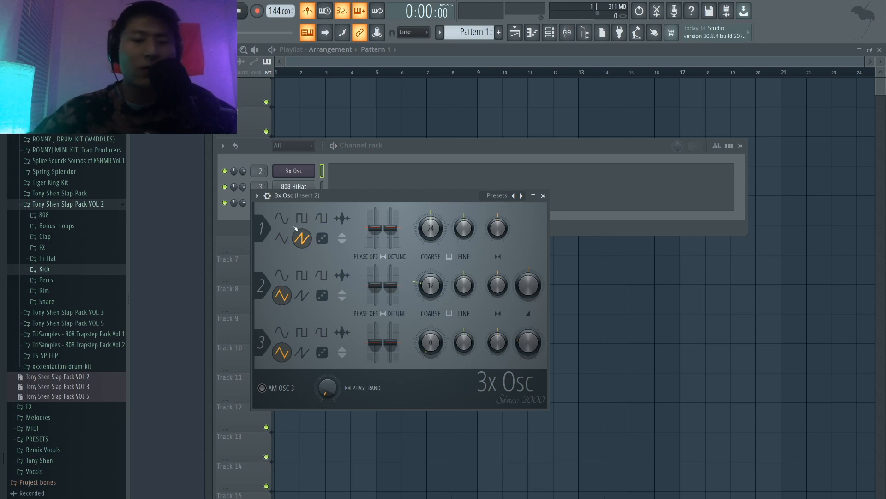
{"action": "left_click", "coordinate": [283, 238]}
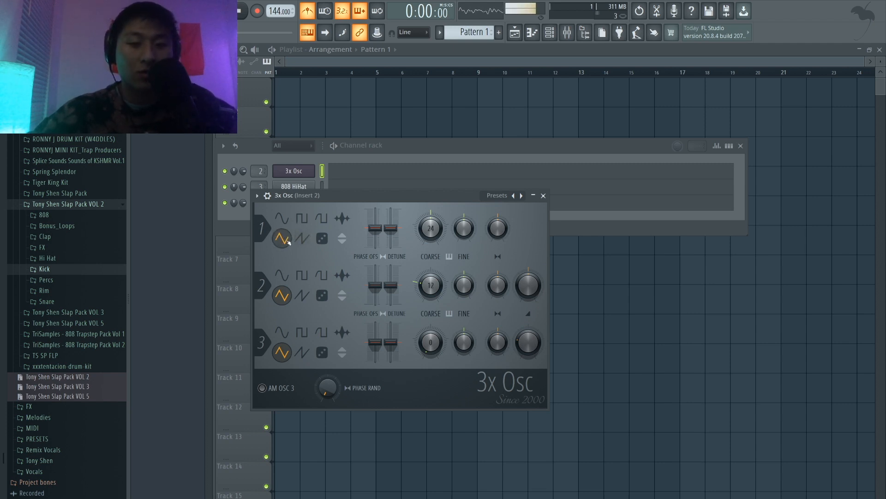
{"action": "left_click", "coordinate": [303, 296]}
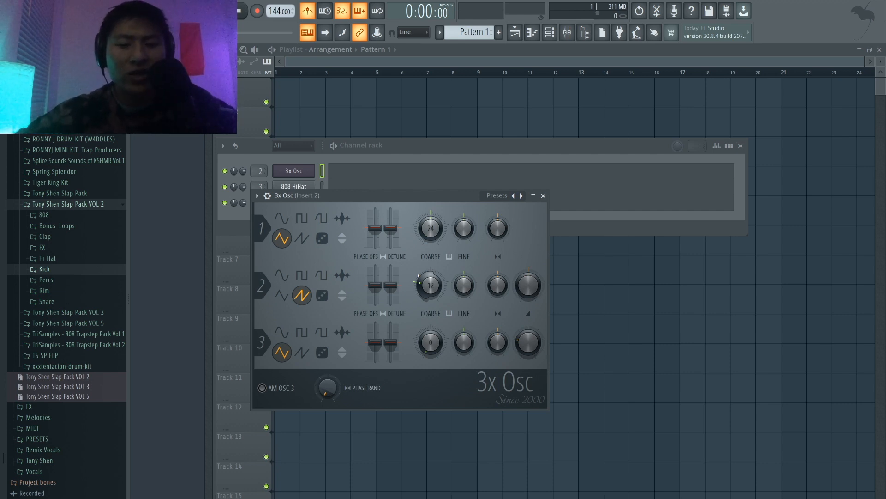
Step: Detune oscillator 1 slightly upward and oscillators 2 and 3 slightly downward, and leave the synth's controls
{"action": "left_click_drag", "start_coordinate": [391, 227], "coordinate": [391, 222]}
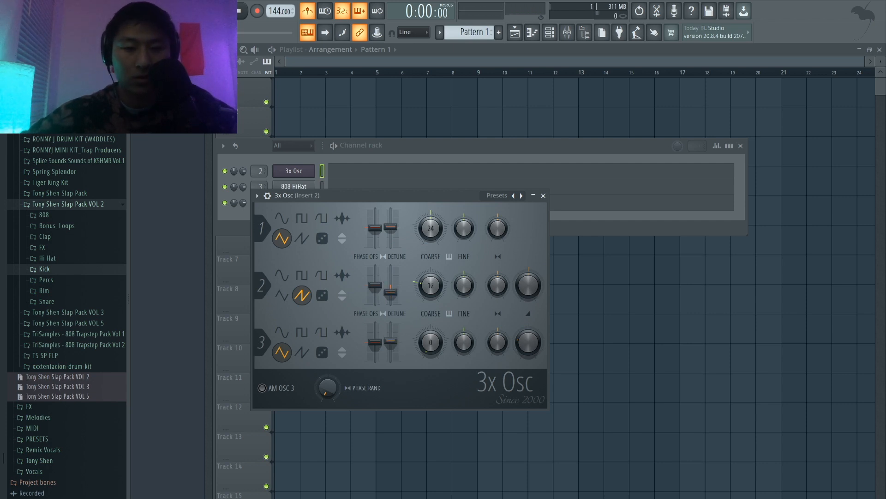
{"action": "left_click_drag", "start_coordinate": [390, 341], "coordinate": [391, 336]}
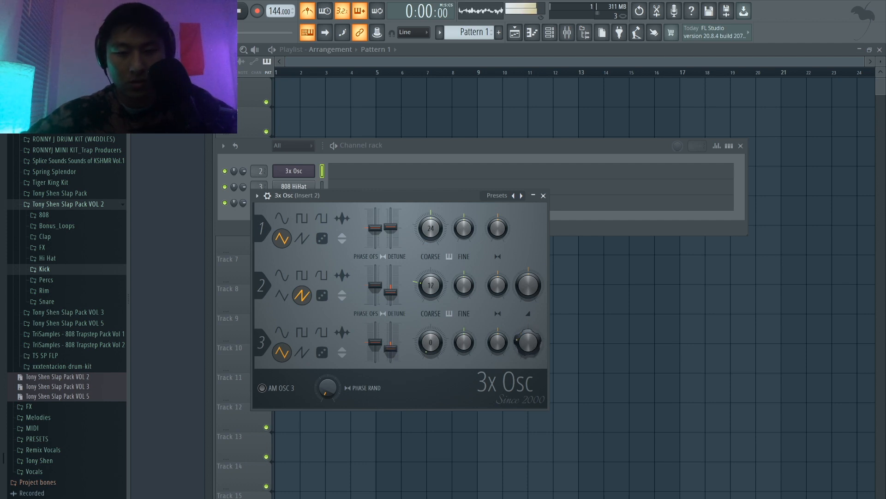
{"action": "left_click", "coordinate": [555, 215]}
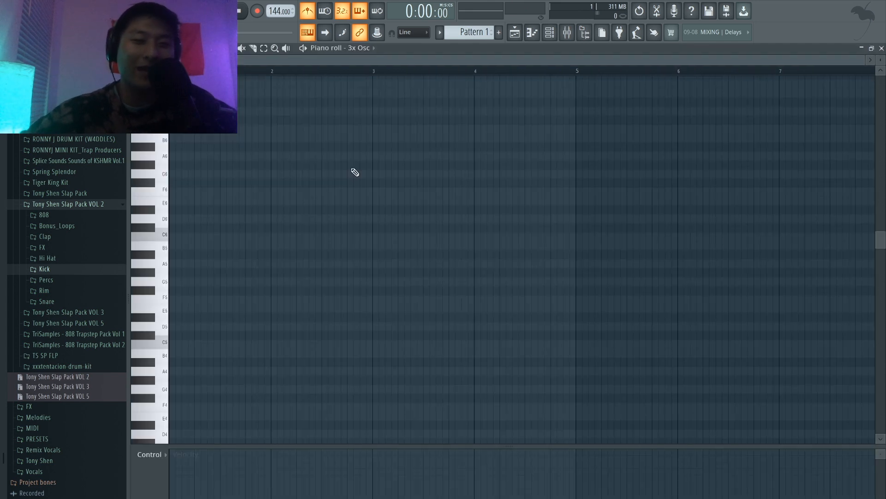
Step: In the 3x Osc piano roll, place a G5, A#5, D6 and F6 chord at the start of bar 1 and audition it
{"action": "left_click", "coordinate": [356, 173]}
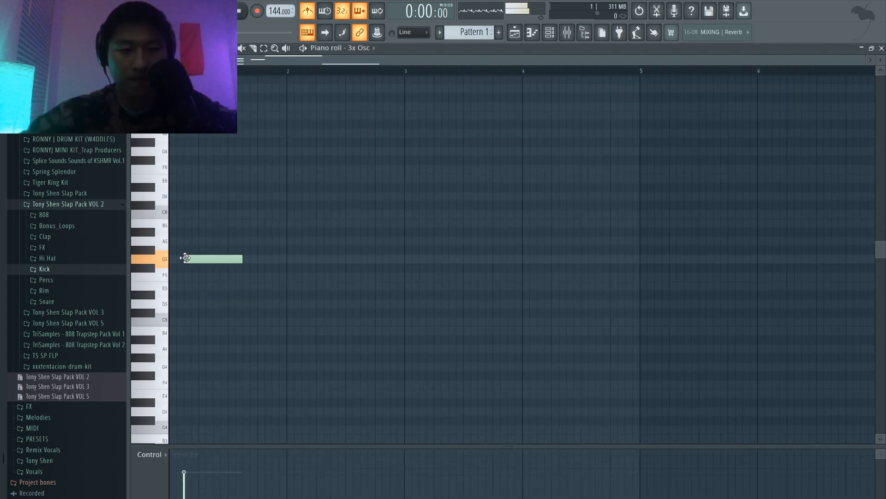
{"action": "left_click_drag", "start_coordinate": [184, 257], "coordinate": [173, 258]}
{"action": "left_click", "coordinate": [181, 232]}
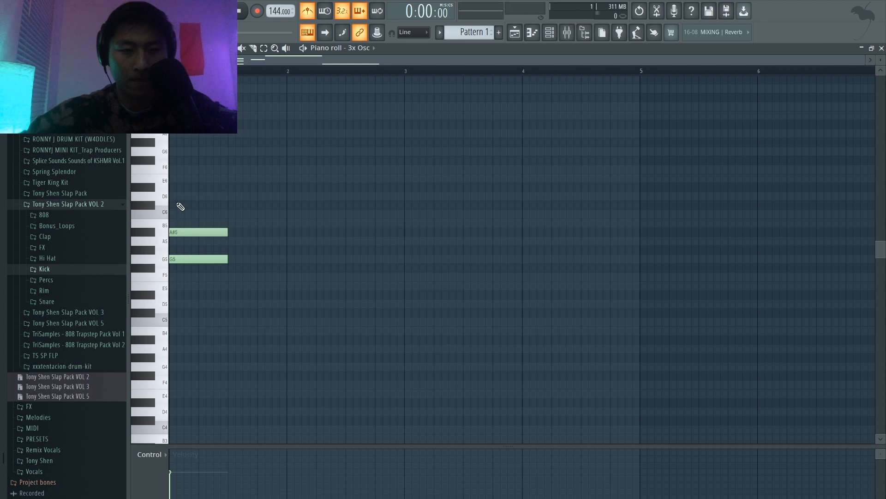
{"action": "left_click", "coordinate": [172, 196]}
{"action": "key", "text": "space"}
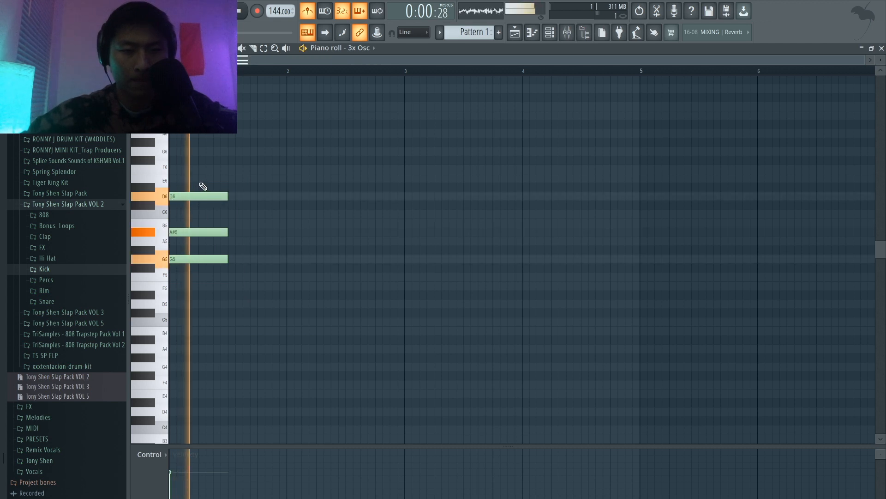
{"action": "left_click", "coordinate": [174, 169]}
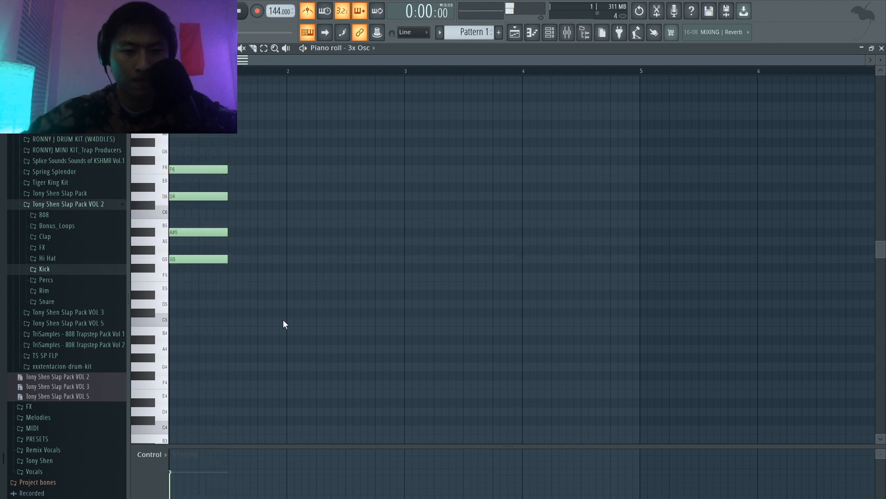
{"action": "key", "text": "space"}
Step: Lengthen all four notes of the bar 1 chord to nearly a full bar, playing the pattern to check
{"action": "left_click_drag", "start_coordinate": [284, 319], "coordinate": [212, 139]}
{"action": "left_click_drag", "start_coordinate": [227, 169], "coordinate": [255, 168]}
{"action": "key", "text": "space"}
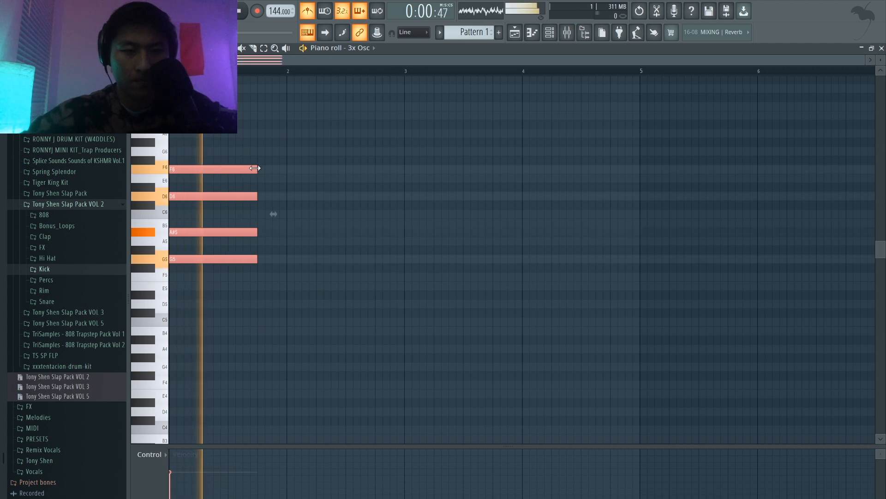
{"action": "left_click", "coordinate": [355, 177]}
{"action": "key", "text": "space"}
{"action": "left_click_drag", "start_coordinate": [272, 289], "coordinate": [272, 169]}
{"action": "key", "text": "space"}
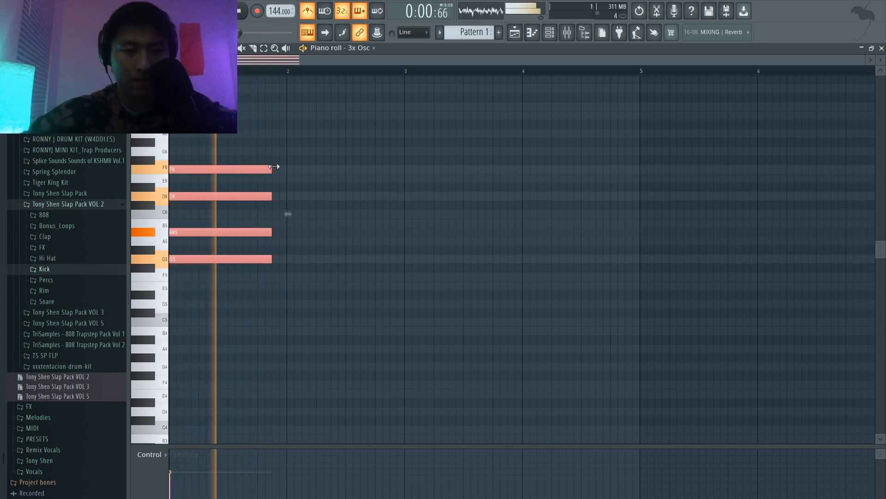
{"action": "key", "text": "space"}
Step: Place D6, C6 and G5 notes at the start of bar 2 and play the pattern
{"action": "left_click", "coordinate": [344, 175]}
{"action": "scroll", "coordinate": [293, 172], "scroll_direction": "down", "scroll_amount": 1}
{"action": "left_click", "coordinate": [287, 174]}
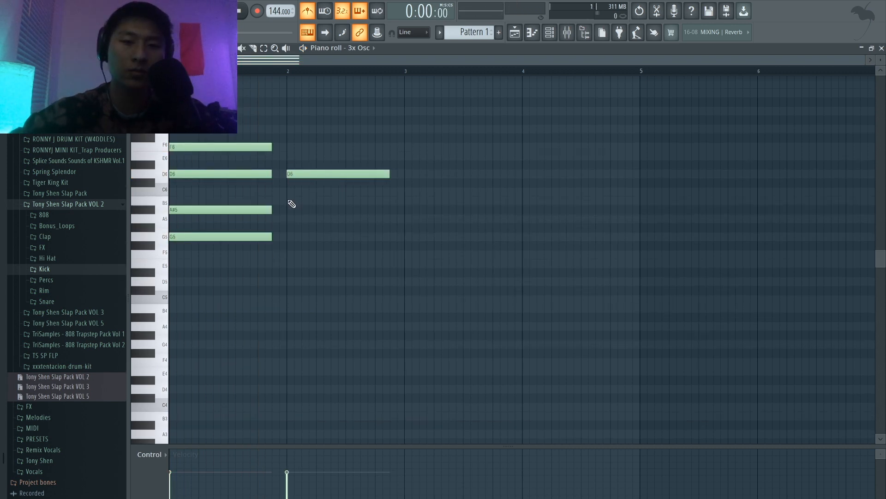
{"action": "left_click", "coordinate": [290, 192]}
{"action": "left_click", "coordinate": [291, 237]}
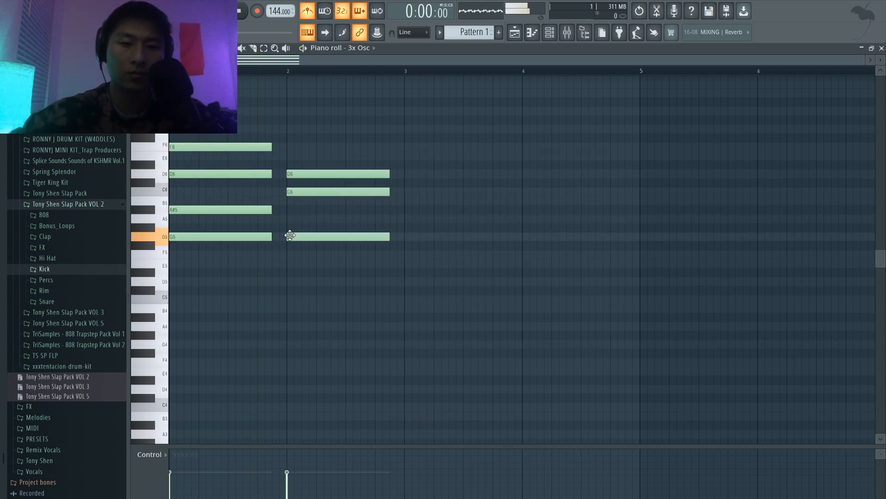
{"action": "key", "text": "space"}
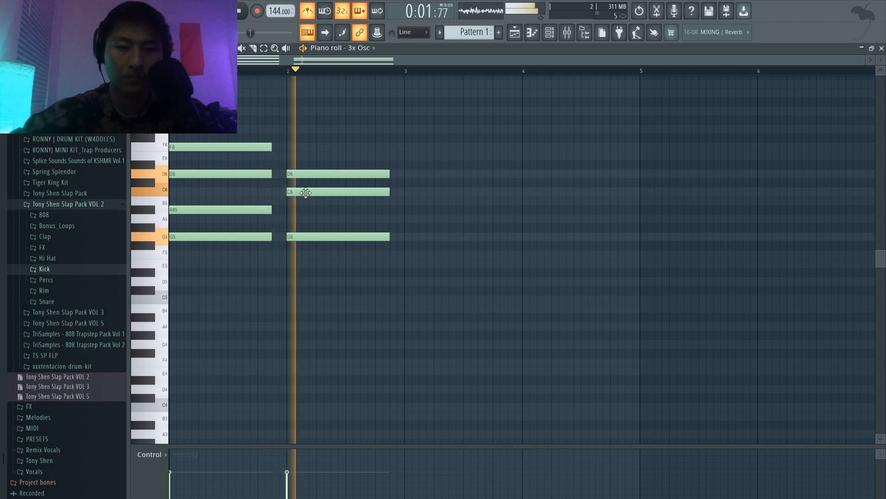
Step: Move the C6 note in bar 2 down to A#5 and listen to both chords
{"action": "key", "text": "space"}
{"action": "left_click_drag", "start_coordinate": [303, 192], "coordinate": [303, 211]}
{"action": "left_click", "coordinate": [302, 174]}
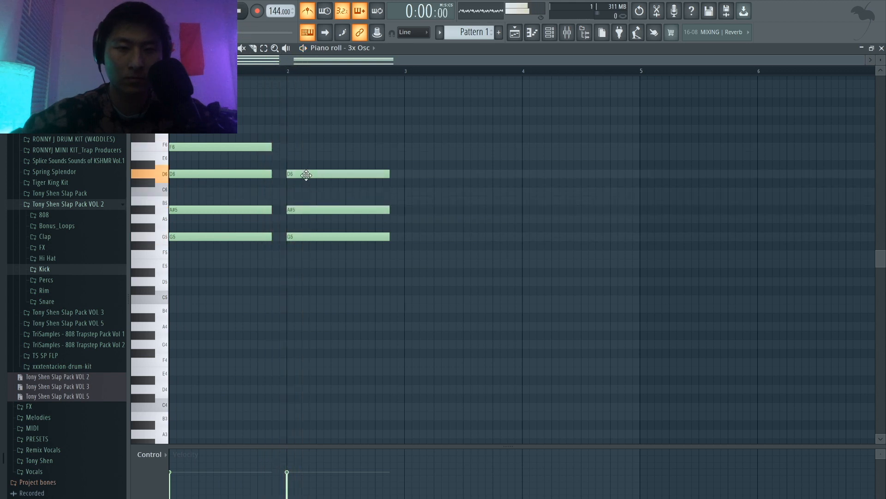
{"action": "key", "text": "space"}
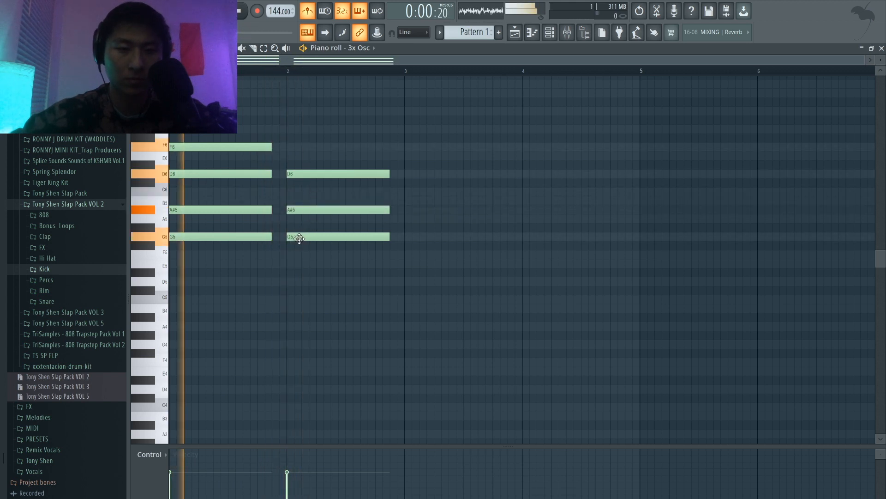
{"action": "key", "text": "space"}
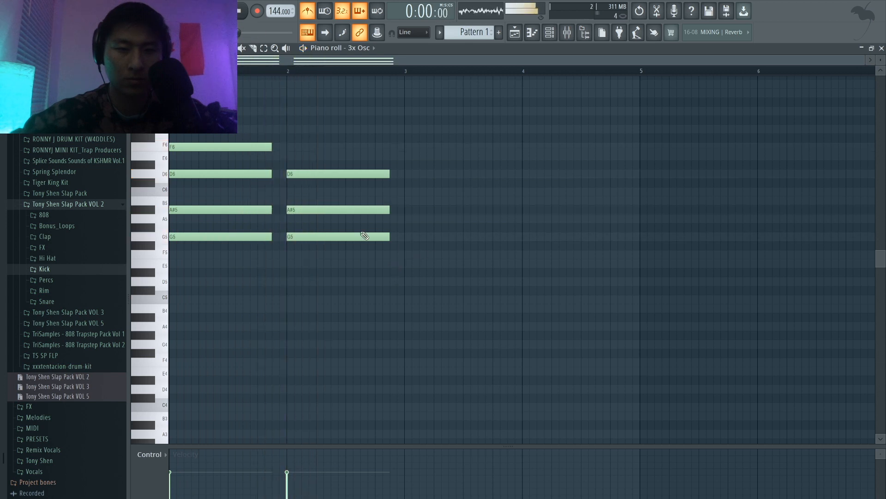
Step: Add a D5 note beneath the bar 2 chord and play the pattern
{"action": "left_click", "coordinate": [291, 281]}
{"action": "key", "text": "space"}
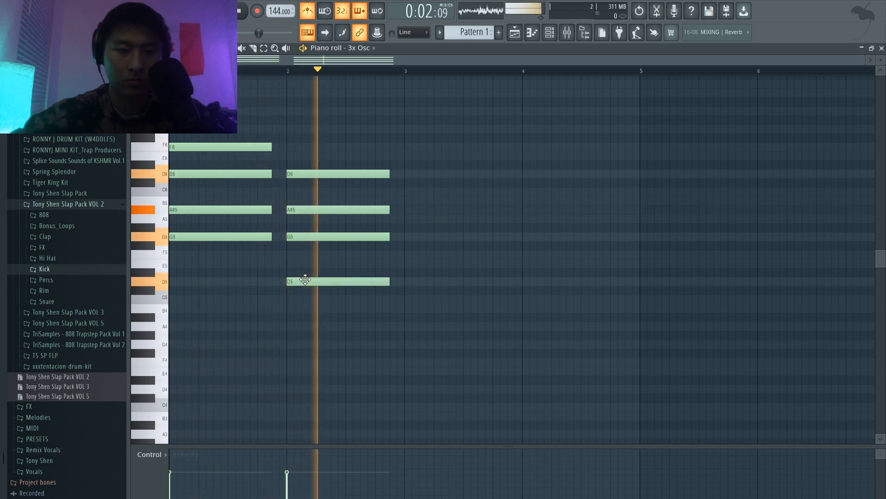
{"action": "key", "text": "space"}
Step: Try the lowest note of the bar 2 chord at A#4, move it back to D5 and listen again
{"action": "left_click_drag", "start_coordinate": [305, 279], "coordinate": [304, 307]}
{"action": "key", "text": "space"}
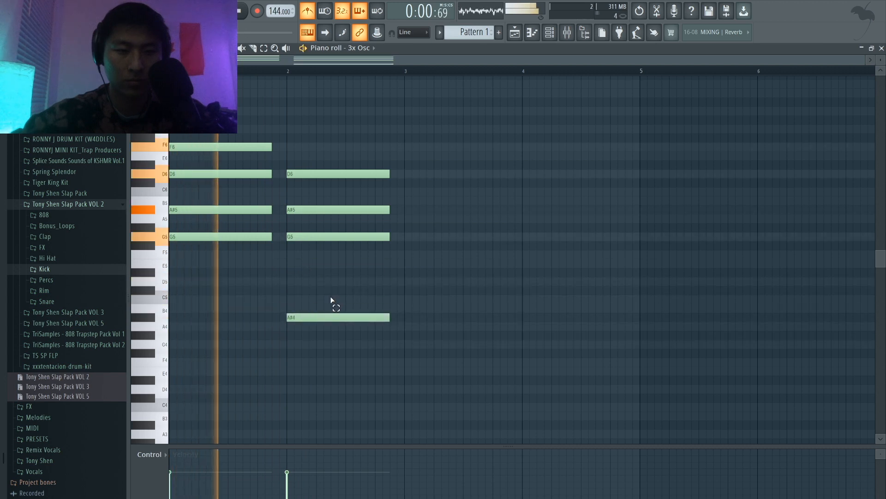
{"action": "key", "text": "space"}
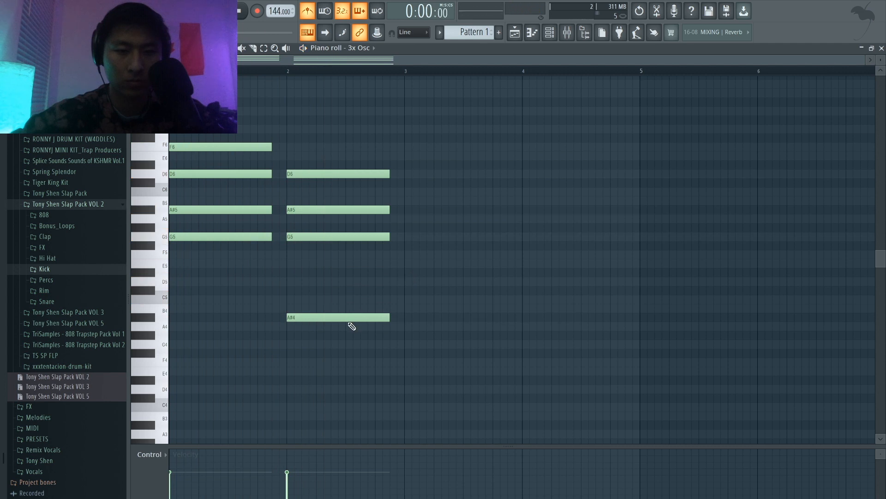
{"action": "left_click_drag", "start_coordinate": [350, 318], "coordinate": [346, 279]}
{"action": "key", "text": "space"}
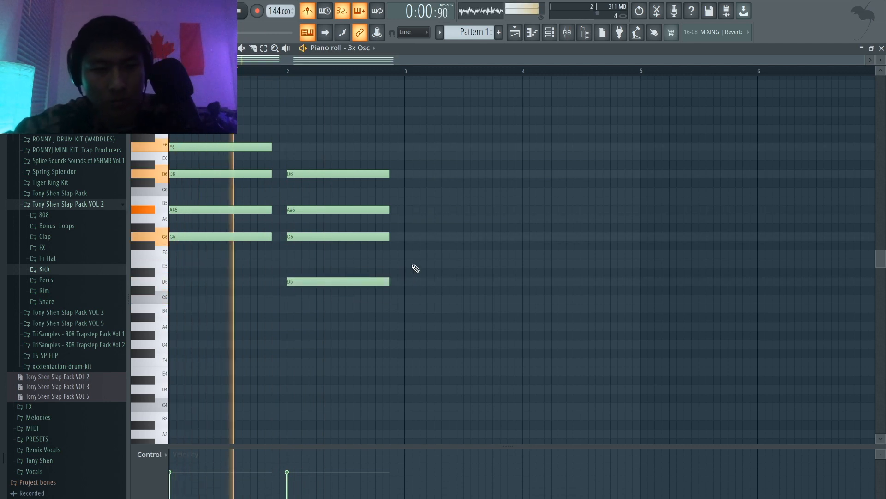
{"action": "key", "text": "space"}
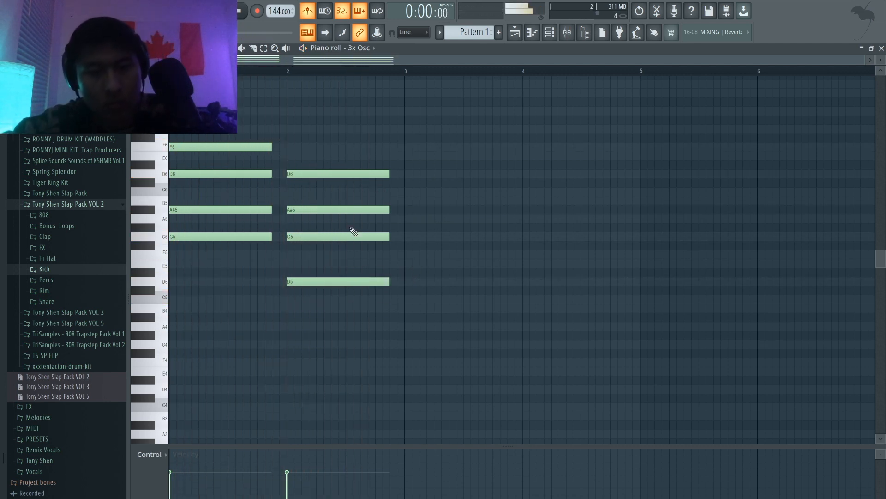
Step: Move the G5 note in bar 2 down to F5 and play back the progression
{"action": "left_click_drag", "start_coordinate": [341, 237], "coordinate": [338, 256]}
{"action": "key", "text": "space"}
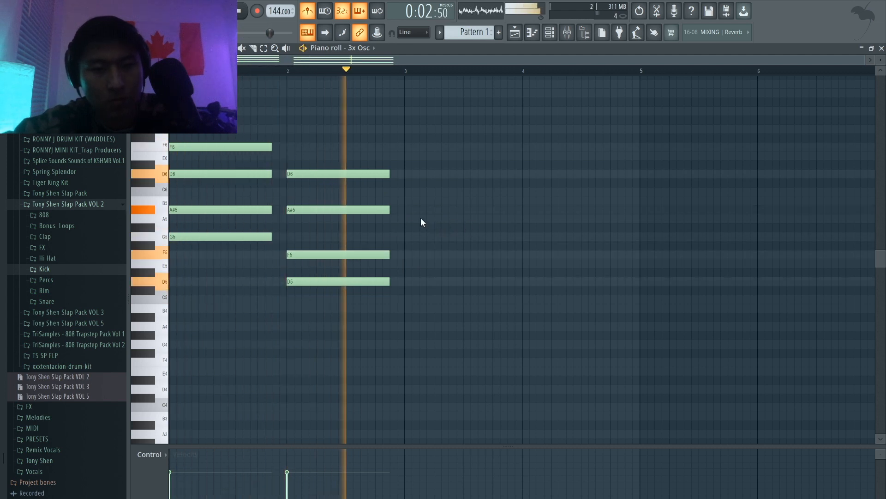
{"action": "key", "text": "space"}
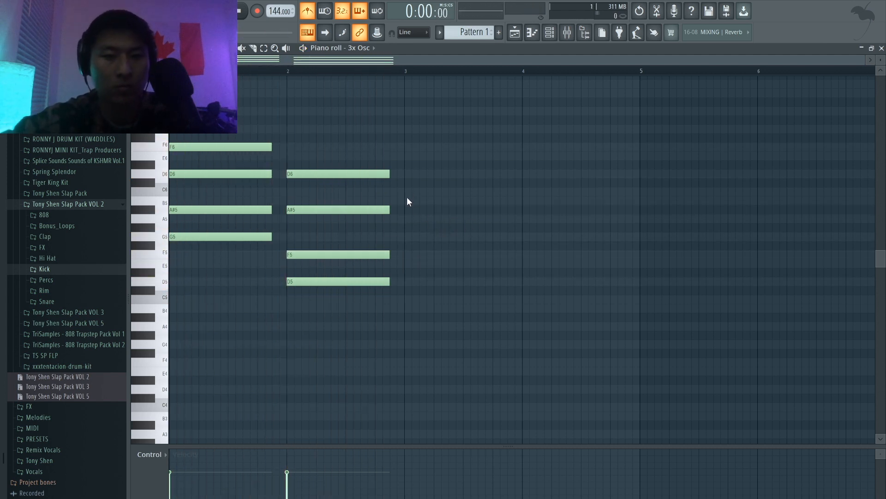
Step: Build a third chord at the start of bar 3 from D#6, A#5 and G5
{"action": "left_click_drag", "start_coordinate": [408, 201], "coordinate": [403, 160]}
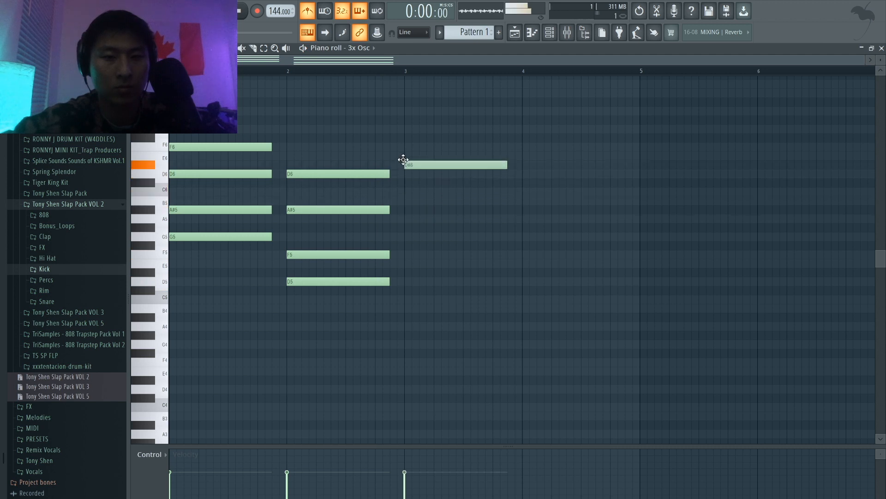
{"action": "key", "text": "space"}
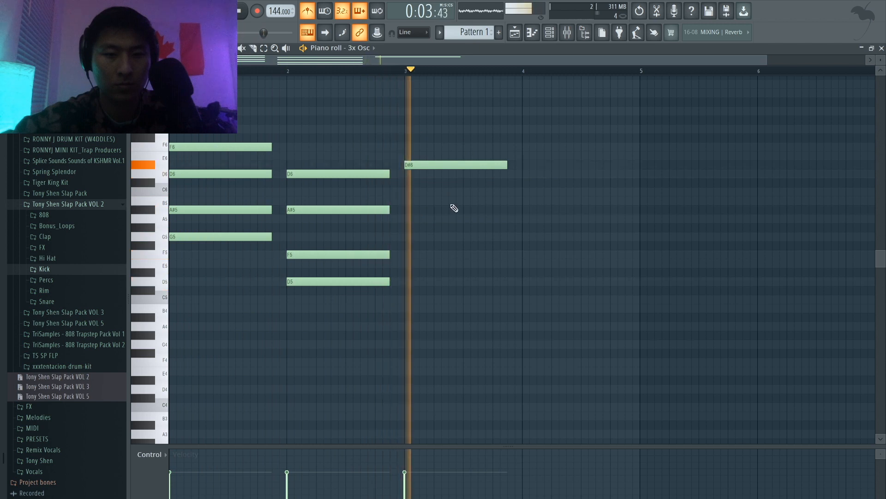
{"action": "key", "text": "space"}
{"action": "left_click", "coordinate": [410, 210]}
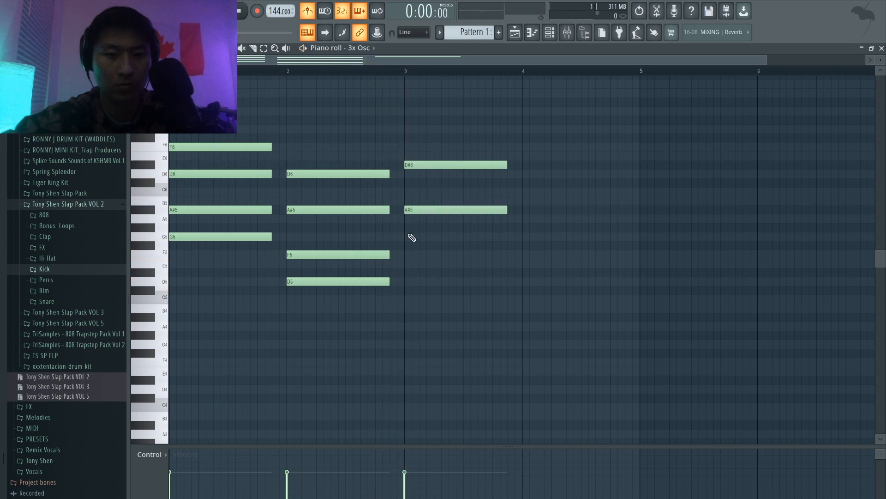
{"action": "left_click_drag", "start_coordinate": [409, 255], "coordinate": [407, 236]}
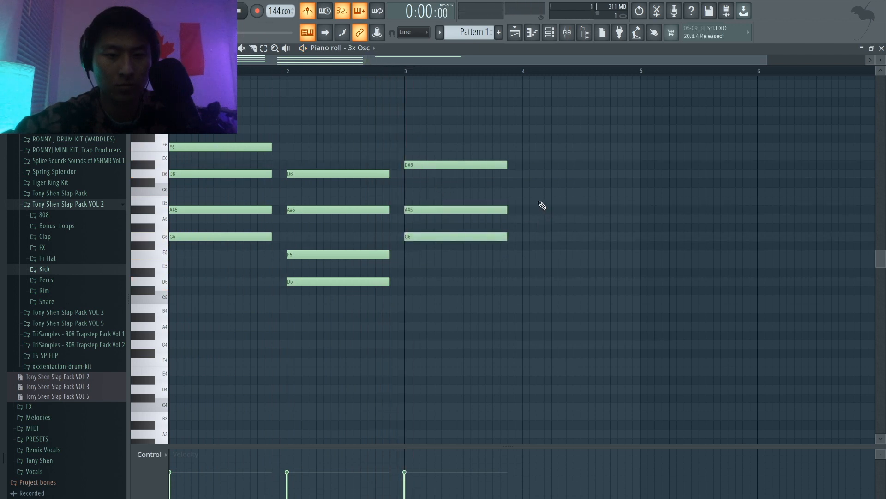
Step: Place a D6 note at the start of bar 4 and an A#5 note halfway through it, and play the pattern
{"action": "left_click", "coordinate": [523, 174]}
{"action": "left_click_drag", "start_coordinate": [591, 195], "coordinate": [578, 210]}
{"action": "key", "text": "space"}
{"action": "scroll", "coordinate": [504, 137], "scroll_direction": "down", "scroll_amount": 2}
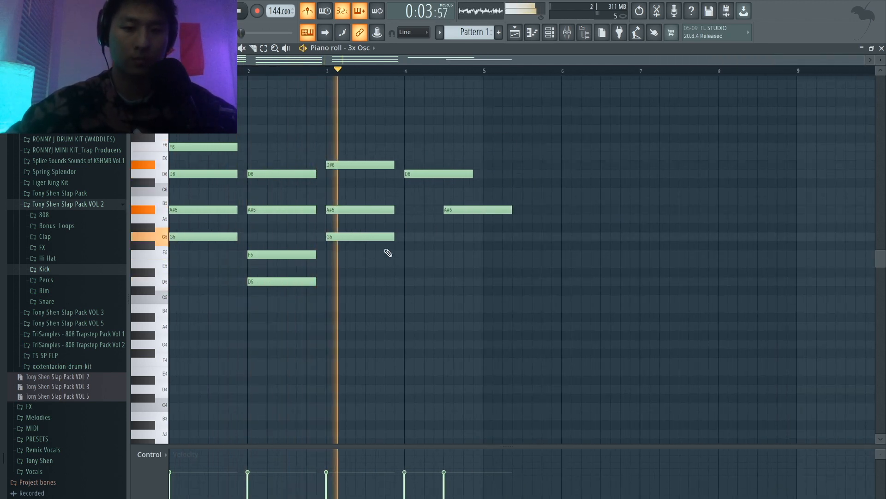
Step: Add a D#5 note below the bar 3 chord and play back the progression
{"action": "key", "text": "space"}
{"action": "left_click", "coordinate": [337, 234]}
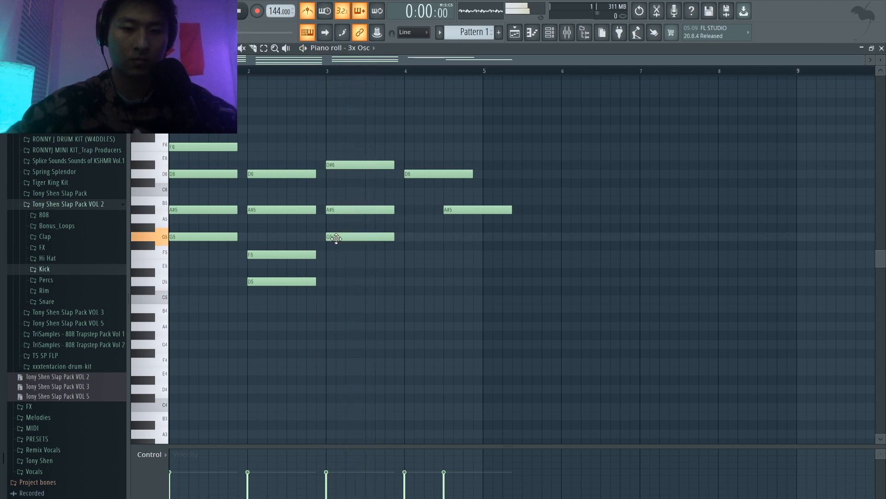
{"action": "left_click_drag", "start_coordinate": [336, 269], "coordinate": [327, 276]}
{"action": "key", "text": "space"}
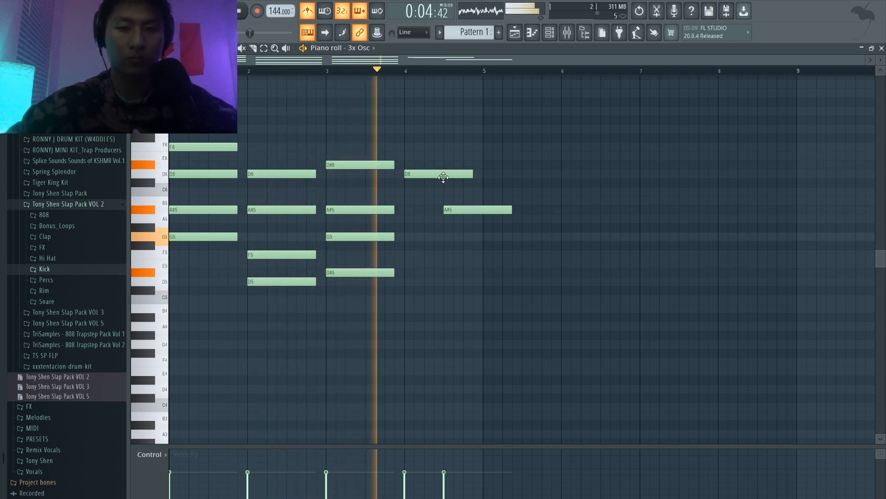
Step: Shorten the D6 note in bar 4 to half a bar, add matching A#5, F5 and D5 notes beneath it, and play the pattern
{"action": "key", "text": "space"}
{"action": "left_click_drag", "start_coordinate": [472, 174], "coordinate": [446, 174]}
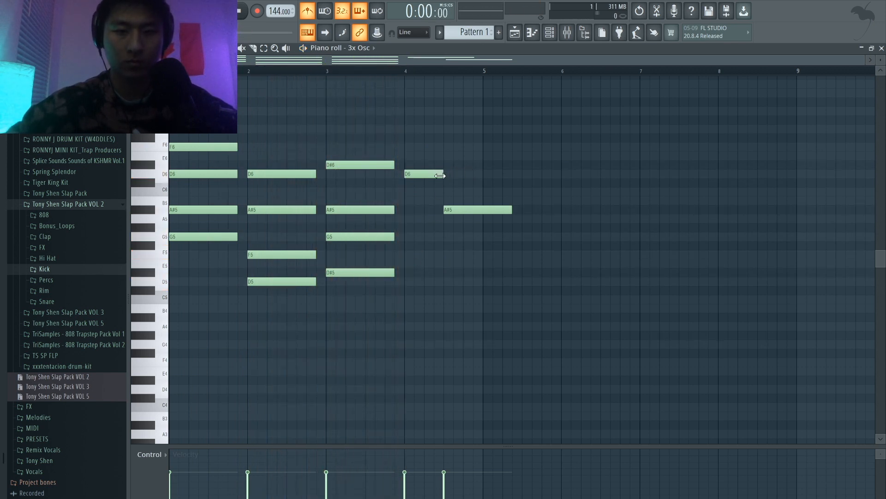
{"action": "left_click_drag", "start_coordinate": [266, 300], "coordinate": [444, 208]}
{"action": "key", "text": "space"}
{"action": "left_click", "coordinate": [456, 243]}
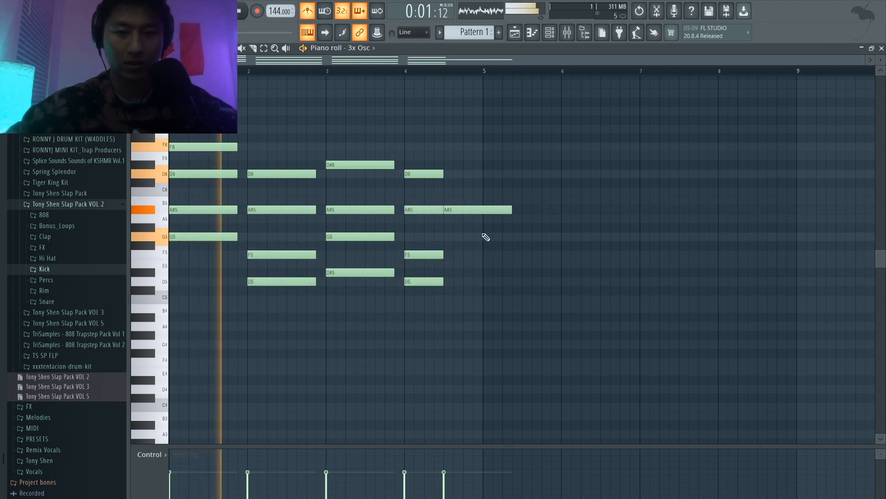
Step: Trim the four notes of the first bar 4 chord slightly so a small gap precedes the following note
{"action": "left_click_drag", "start_coordinate": [422, 310], "coordinate": [438, 172]}
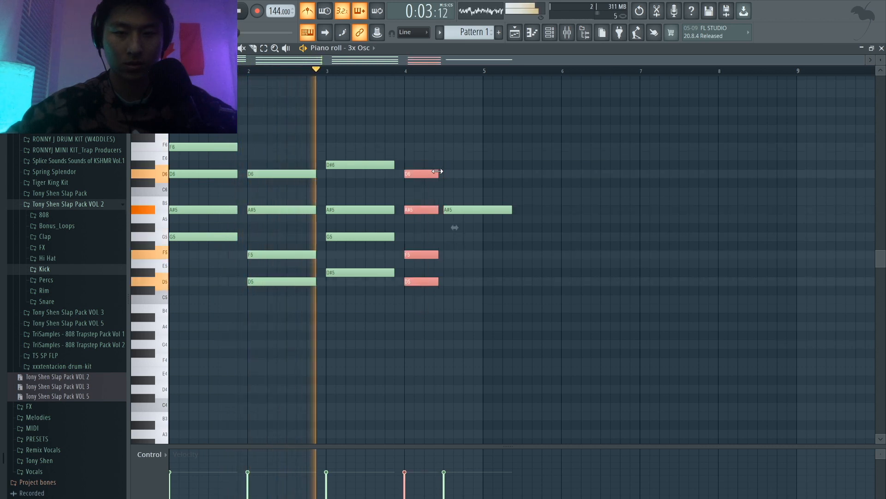
{"action": "left_click", "coordinate": [470, 177]}
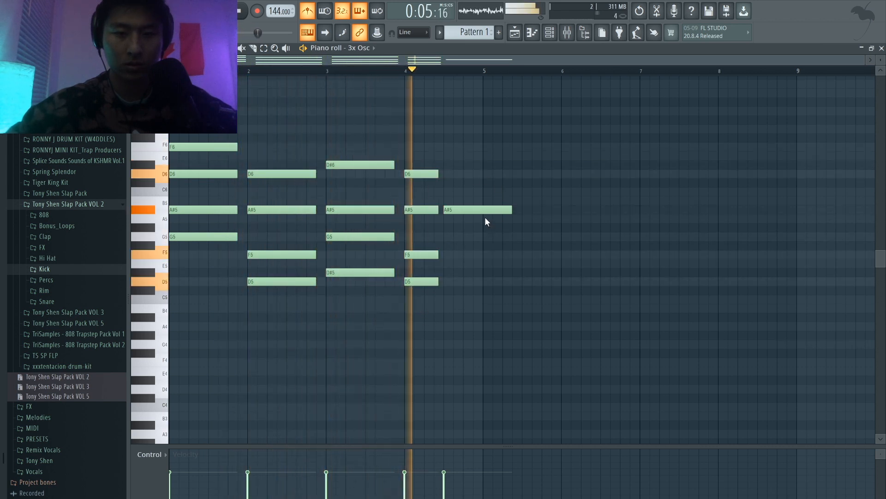
{"action": "key", "text": "space"}
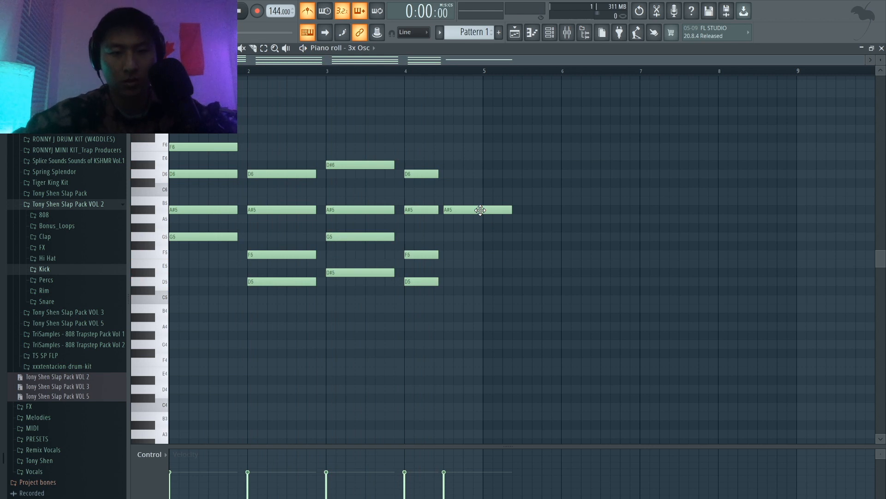
Step: Build the second chord in bar 4 by moving the A#5 note to A5, shortening it and adding F5 and D5
{"action": "left_click_drag", "start_coordinate": [480, 210], "coordinate": [485, 218]}
{"action": "left_click", "coordinate": [445, 254]}
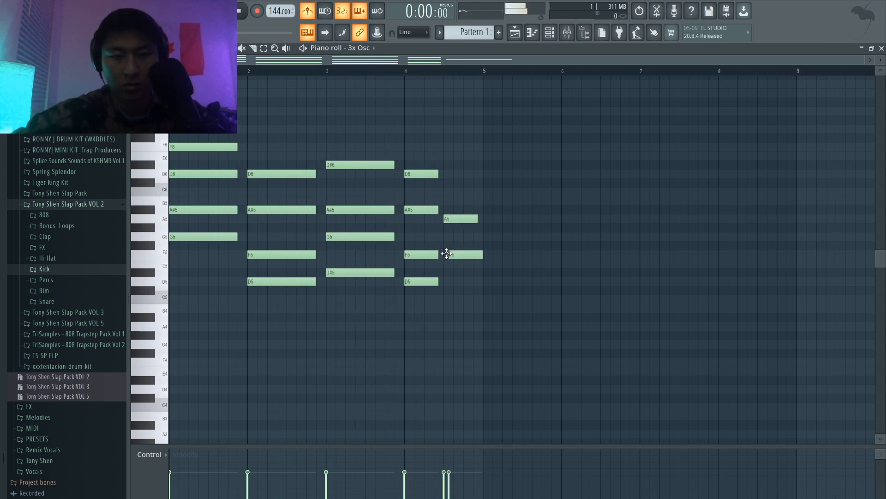
{"action": "left_click", "coordinate": [449, 283]}
{"action": "left_click_drag", "start_coordinate": [447, 286], "coordinate": [445, 286]}
{"action": "key", "text": "space"}
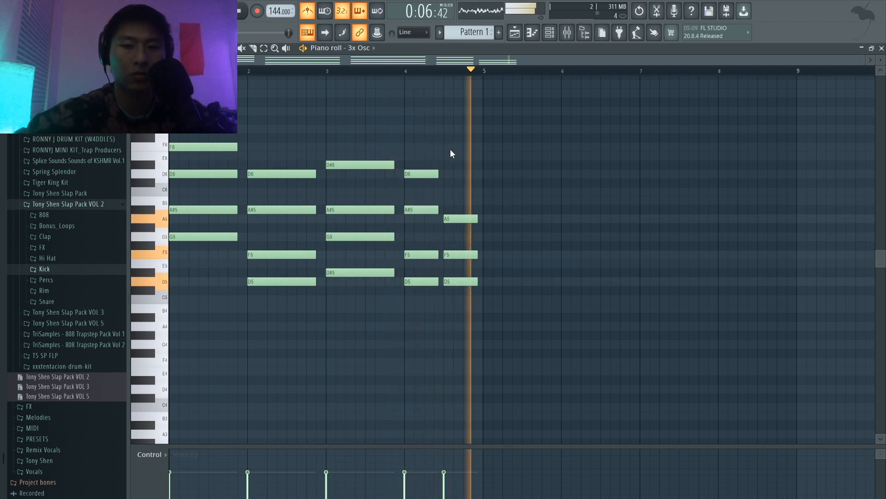
Step: Lengthen both bar 4 chords so each fills its half of the bar without gaps
{"action": "scroll", "coordinate": [457, 240], "scroll_direction": "up", "scroll_amount": 3}
{"action": "left_click", "coordinate": [450, 278], "text": "ctrl"}
{"action": "left_click_drag", "start_coordinate": [450, 277], "coordinate": [487, 173], "text": "ctrl"}
{"action": "left_click_drag", "start_coordinate": [573, 331], "coordinate": [542, 154], "text": "ctrl"}
{"action": "left_click_drag", "start_coordinate": [555, 216], "coordinate": [568, 216]}
{"action": "left_click", "coordinate": [558, 165], "text": "ctrl"}
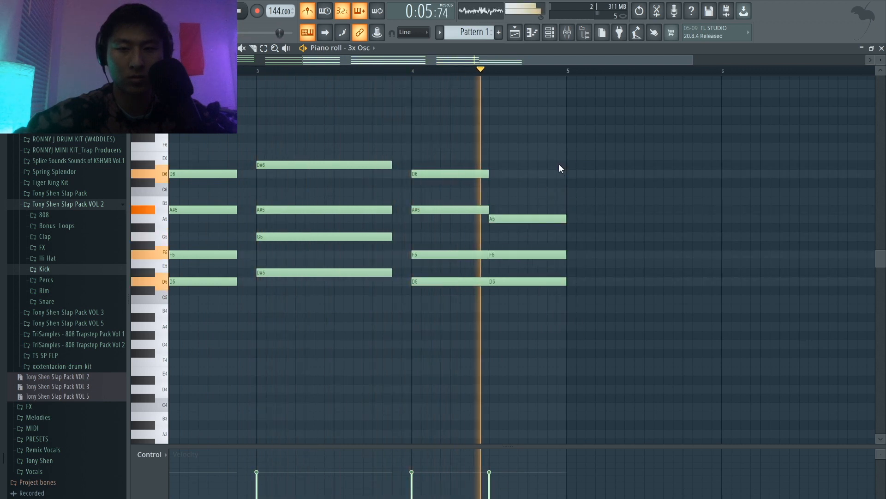
{"action": "scroll", "coordinate": [559, 166], "scroll_direction": "down", "scroll_amount": 3}
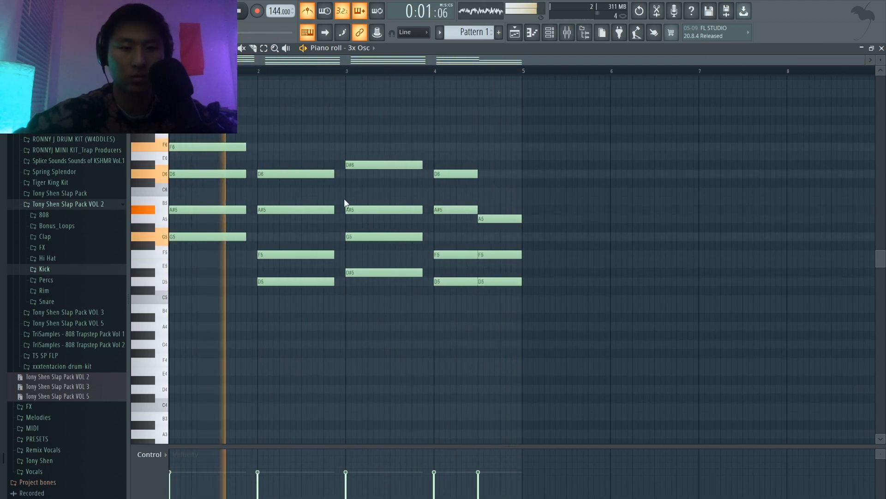
Step: Add an A5 note to the bar 2 chord, delete its D5 note and listen to the whole progression
{"action": "key", "text": "space"}
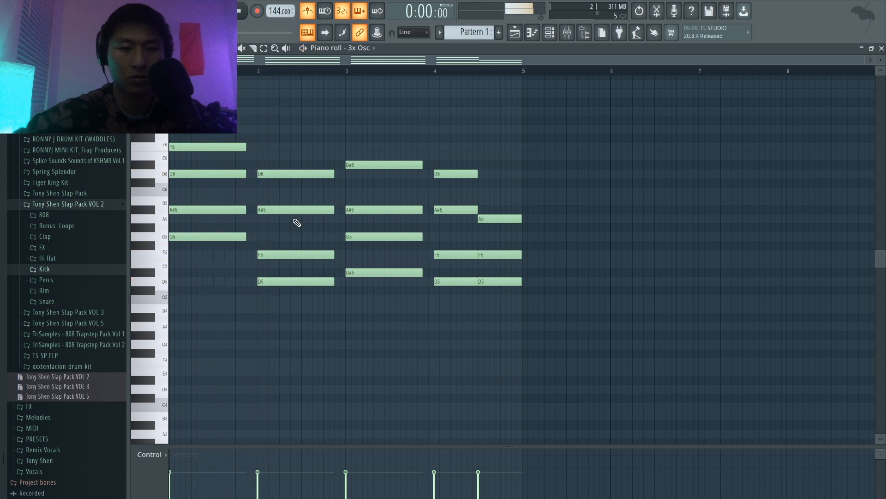
{"action": "left_click", "coordinate": [272, 216]}
{"action": "right_click", "coordinate": [283, 216]}
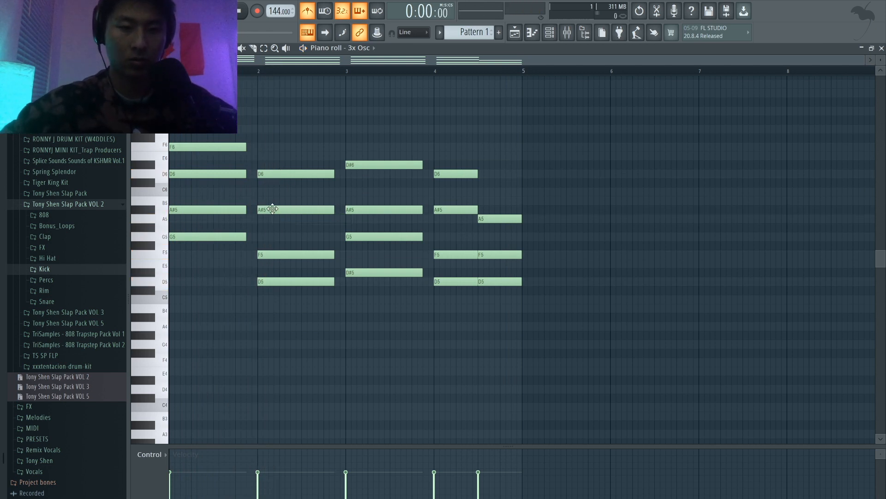
{"action": "left_click", "coordinate": [261, 220]}
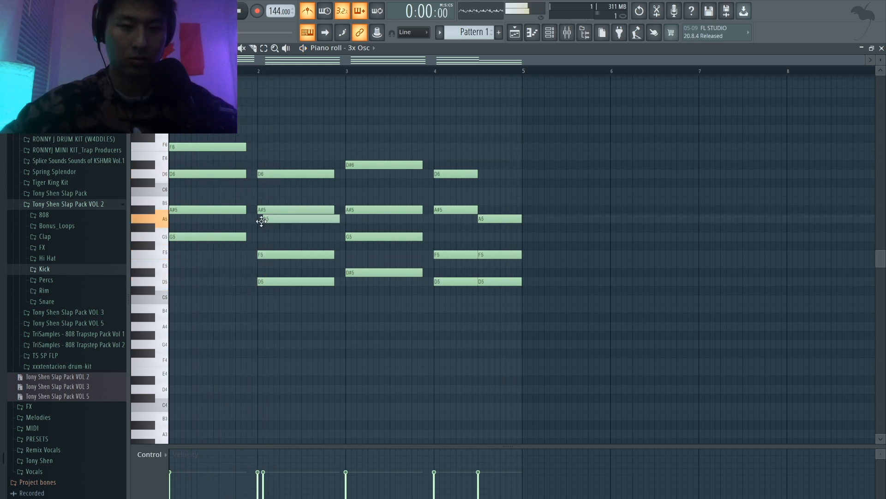
{"action": "right_click", "coordinate": [263, 285]}
{"action": "key", "text": "space"}
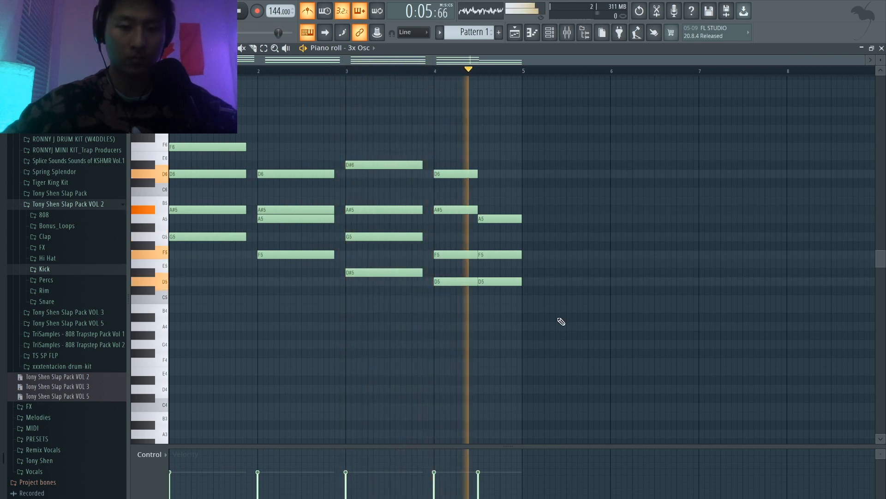
{"action": "key", "text": "space"}
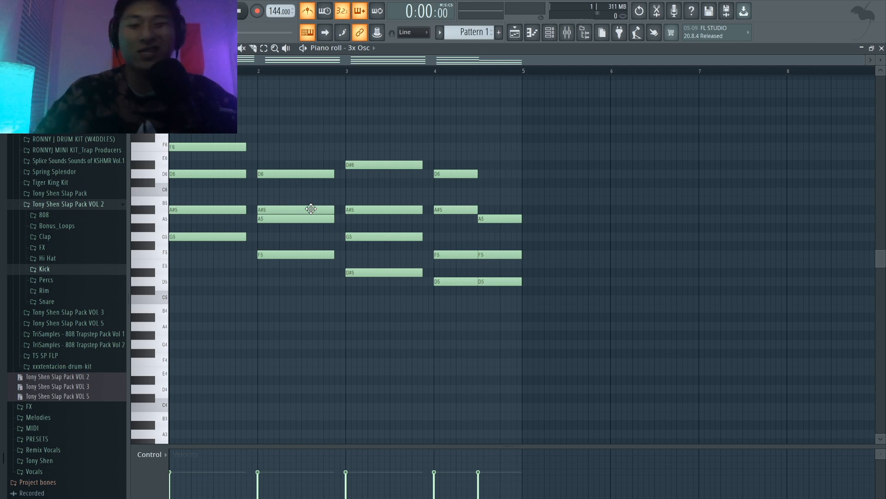
Step: Adjust the detune of 3x Osc oscillators 1 and 2 and raise its phase randomness while listening to the pattern
{"action": "left_click", "coordinate": [298, 171]}
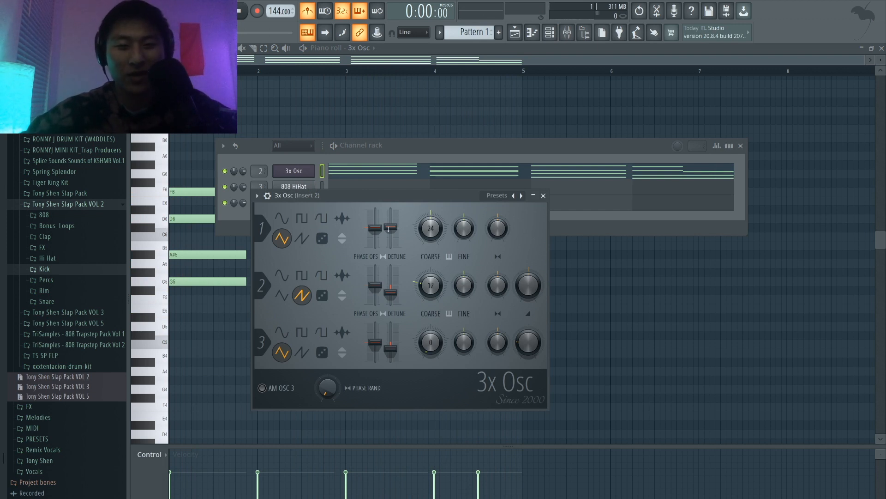
{"action": "key", "text": "space"}
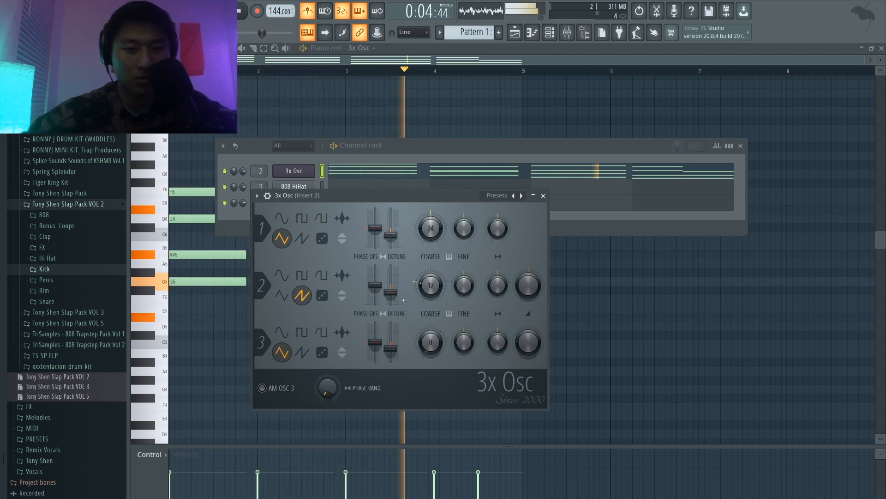
{"action": "left_click_drag", "start_coordinate": [391, 293], "coordinate": [391, 296]}
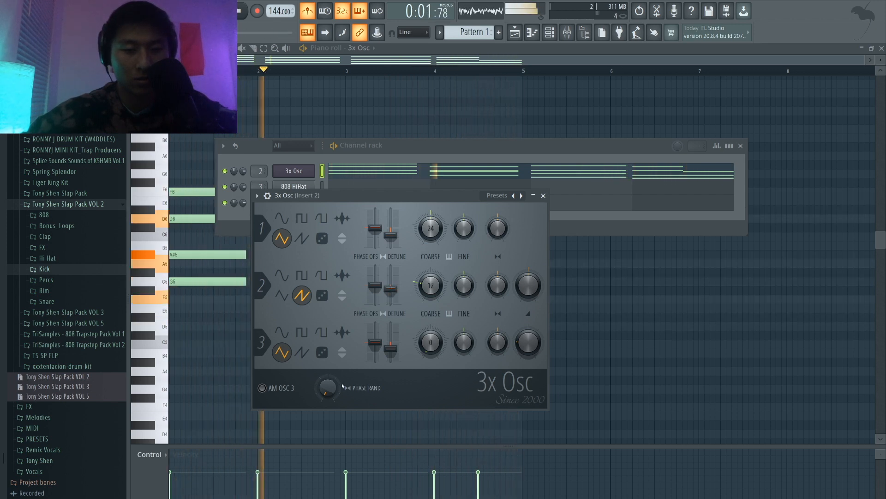
{"action": "key", "text": "space"}
{"action": "key", "text": "space"}
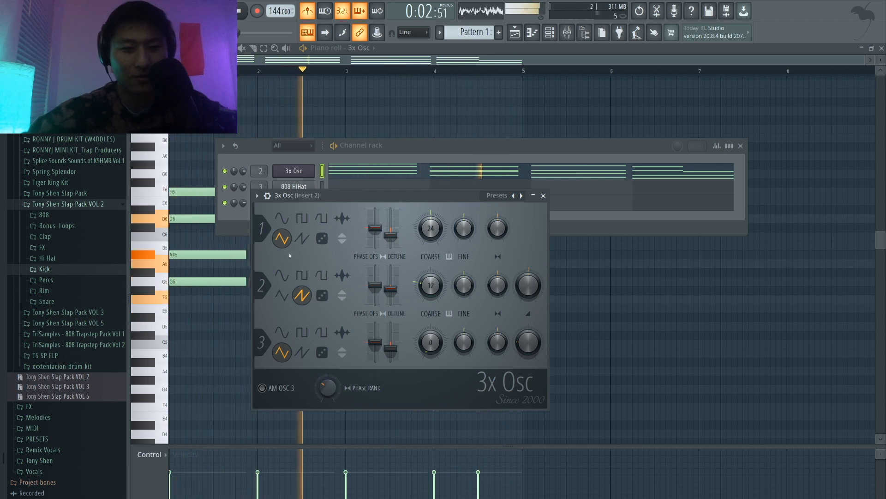
Step: Enable the 3x Osc volume envelope and shape it with a short attack, full hold and short decay and release
{"action": "left_click", "coordinate": [258, 196]}
{"action": "left_click", "coordinate": [257, 195]}
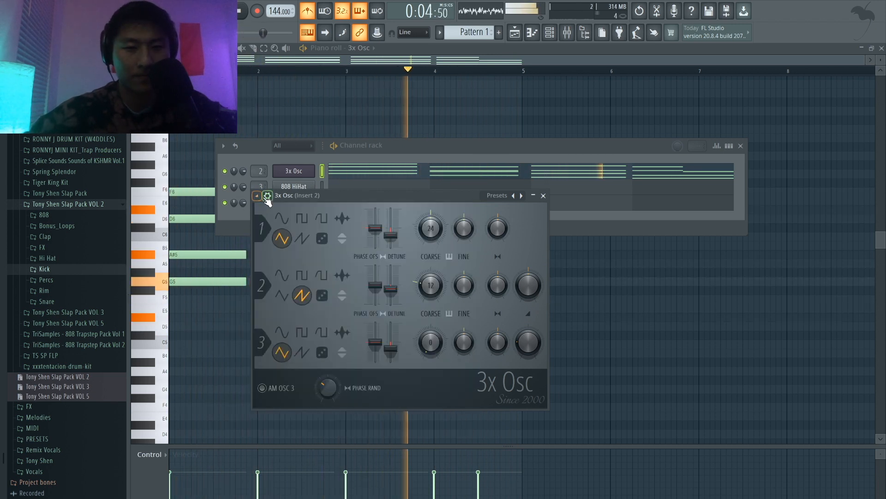
{"action": "key", "text": "space"}
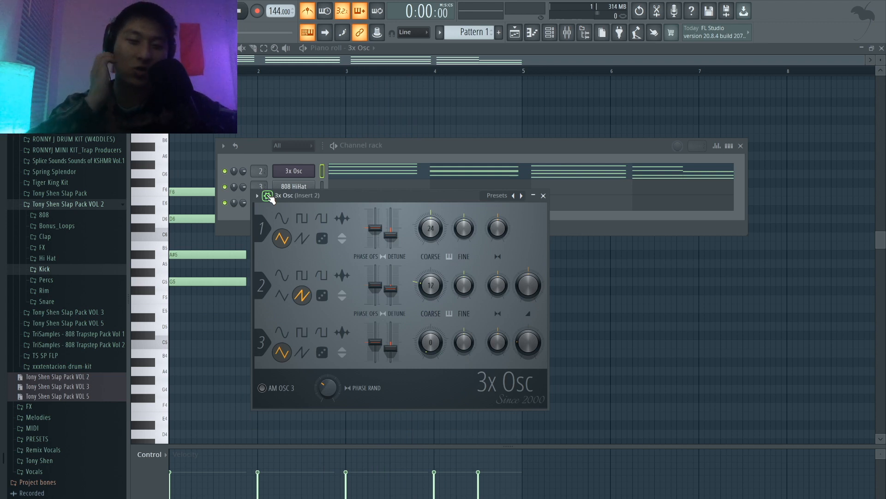
{"action": "left_click", "coordinate": [268, 196]}
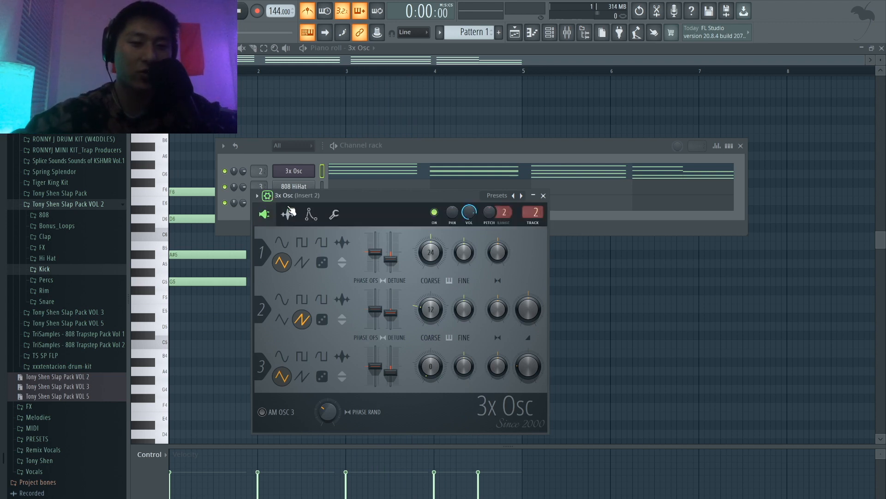
{"action": "left_click", "coordinate": [309, 215]}
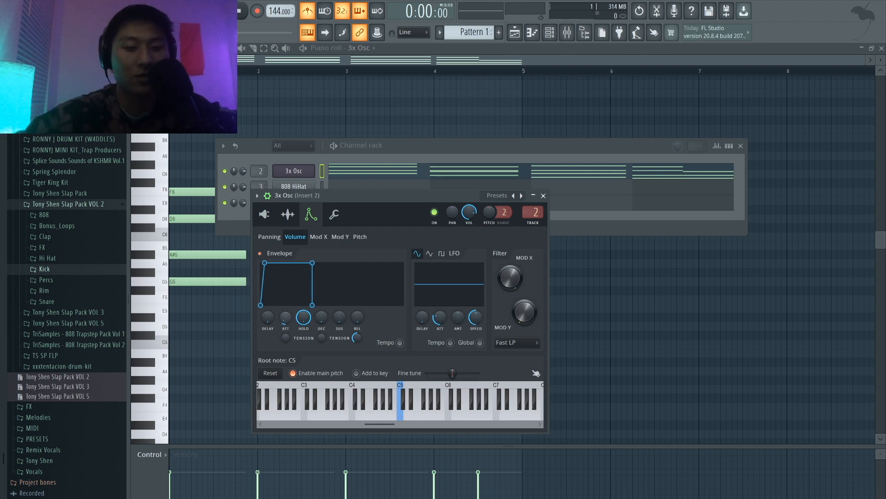
{"action": "key", "text": "space"}
{"action": "left_click_drag", "start_coordinate": [286, 318], "coordinate": [286, 315]}
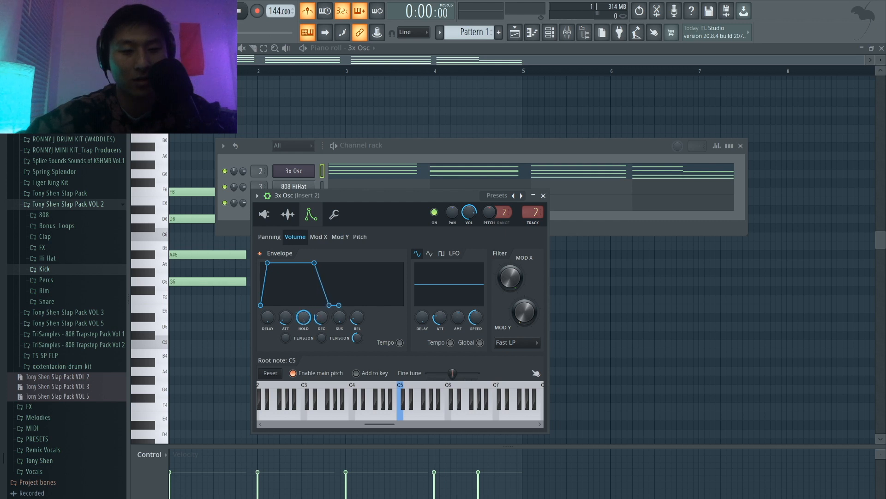
Step: Turn the volume envelope's hold down to minimum, lengthen the decay and shorten the attack while checking the sound by playback
{"action": "key", "text": "space"}
{"action": "left_click_drag", "start_coordinate": [303, 317], "coordinate": [304, 346]}
{"action": "key", "text": "space"}
{"action": "mouse_move", "coordinate": [325, 316]}
{"action": "left_mouse_down"}
{"action": "mouse_move", "coordinate": [325, 293]}
{"action": "mouse_move", "coordinate": [325, 309]}
{"action": "left_mouse_up"}
{"action": "key", "text": "space"}
{"action": "key", "text": "space"}
{"action": "key", "text": "space"}
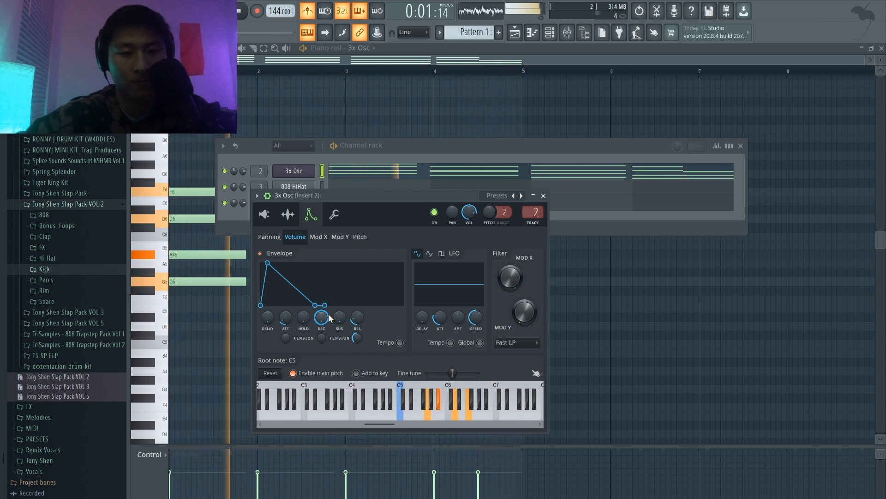
{"action": "left_click_drag", "start_coordinate": [289, 312], "coordinate": [289, 320]}
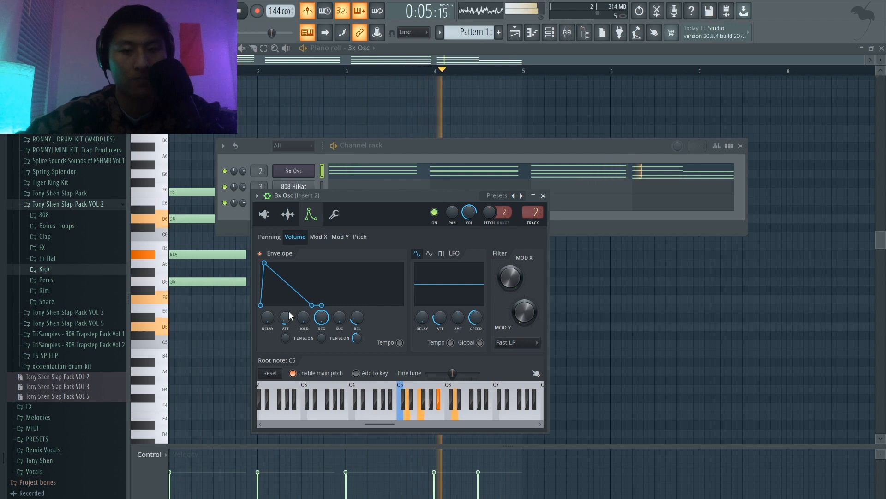
Step: Select the whole four-bar progression in the piano roll and duplicate it into bars 5 to 8
{"action": "left_click", "coordinate": [225, 345]}
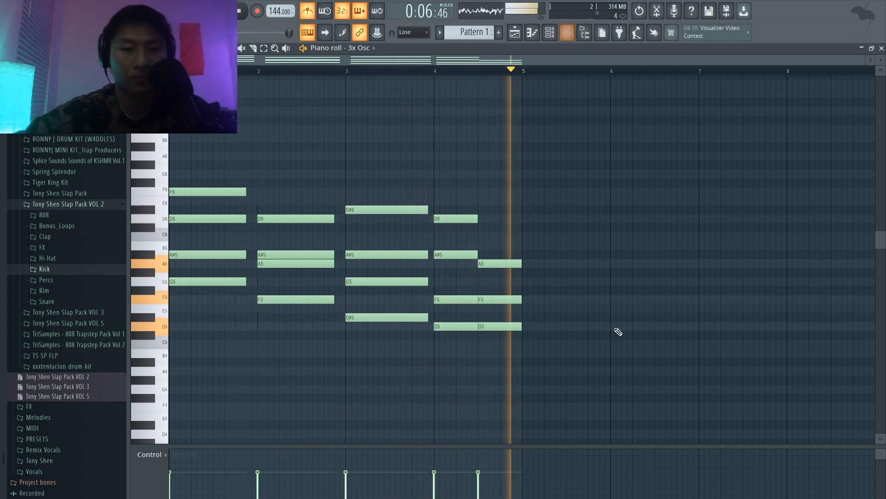
{"action": "key", "text": "space"}
{"action": "left_click_drag", "start_coordinate": [552, 392], "coordinate": [179, 179]}
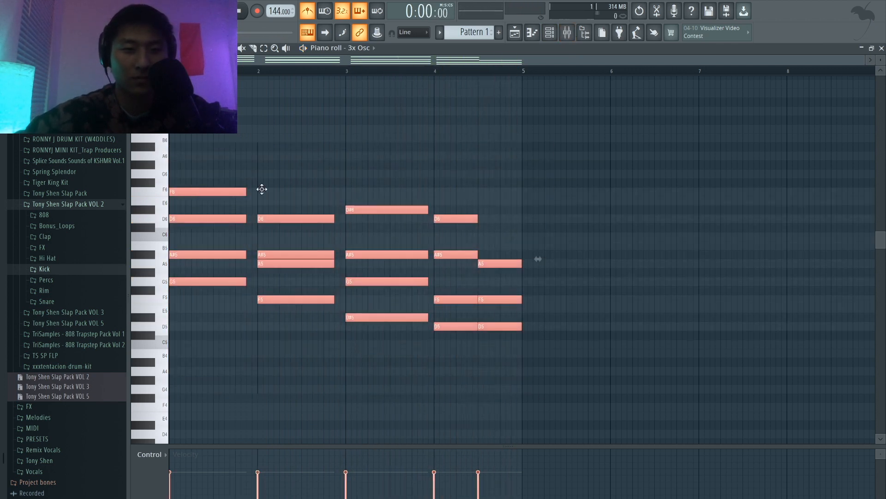
{"action": "left_click_drag", "start_coordinate": [191, 217], "coordinate": [547, 210]}
{"action": "left_click", "coordinate": [519, 120]}
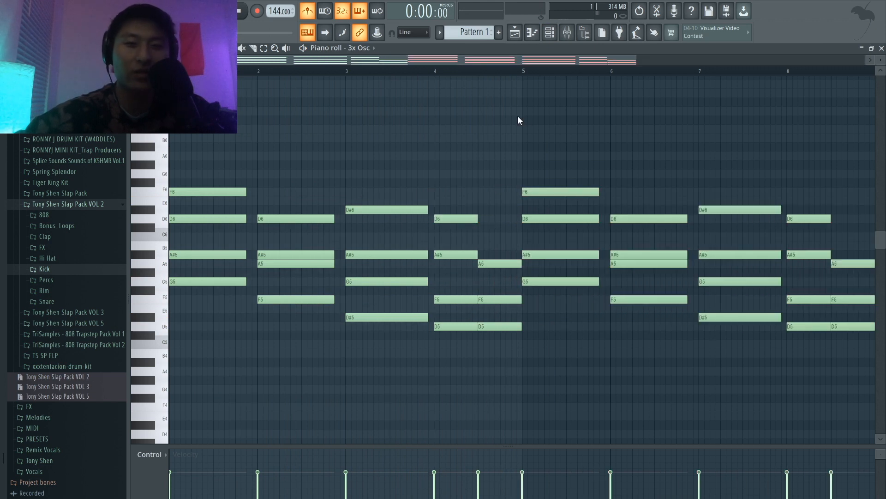
Step: Route the 3x Osc channel to mixer track 1 and load Fruity Reeverb 2 in the track's first effect slot
{"action": "left_click", "coordinate": [576, 31]}
{"action": "left_click", "coordinate": [553, 35]}
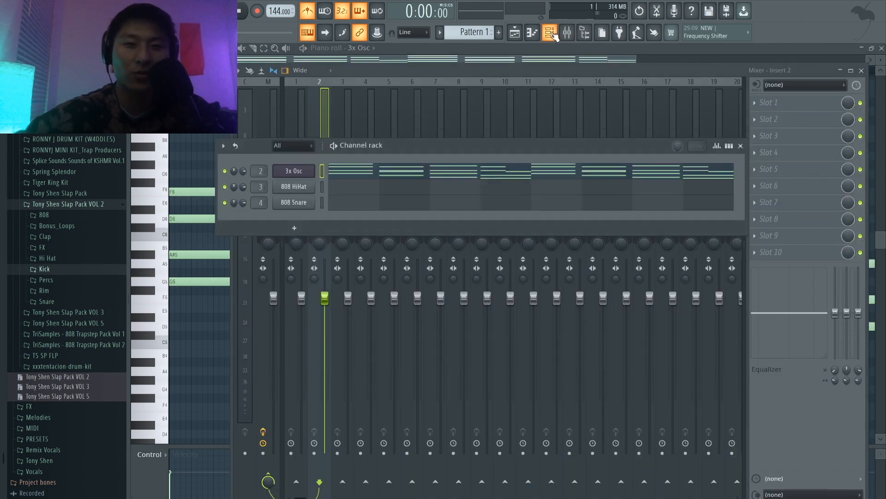
{"action": "left_click", "coordinate": [304, 124]}
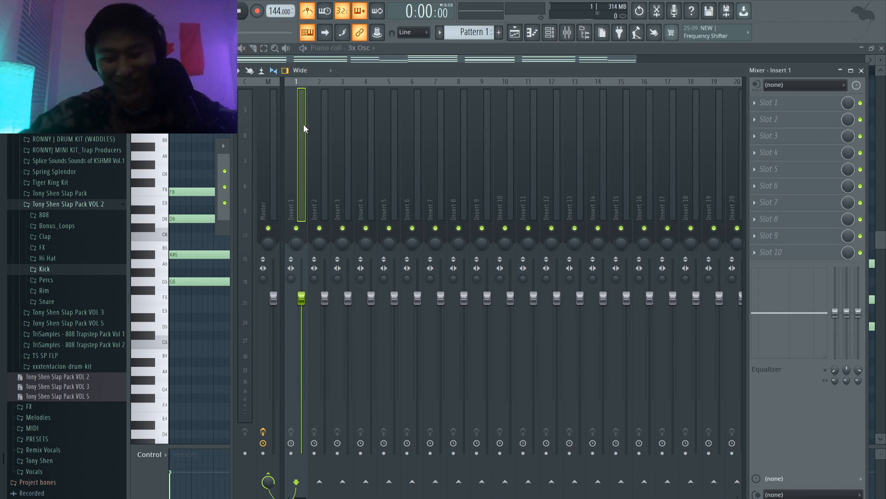
{"action": "key", "text": "ctrl+l"}
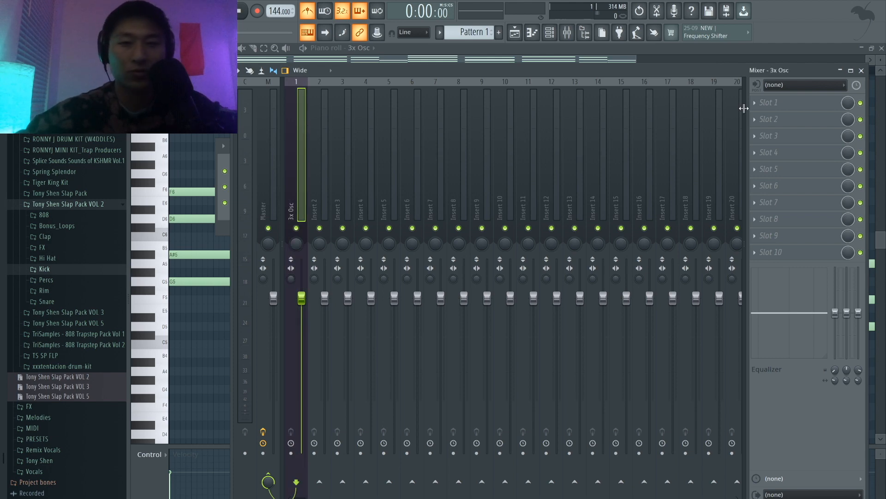
{"action": "left_click", "coordinate": [805, 103]}
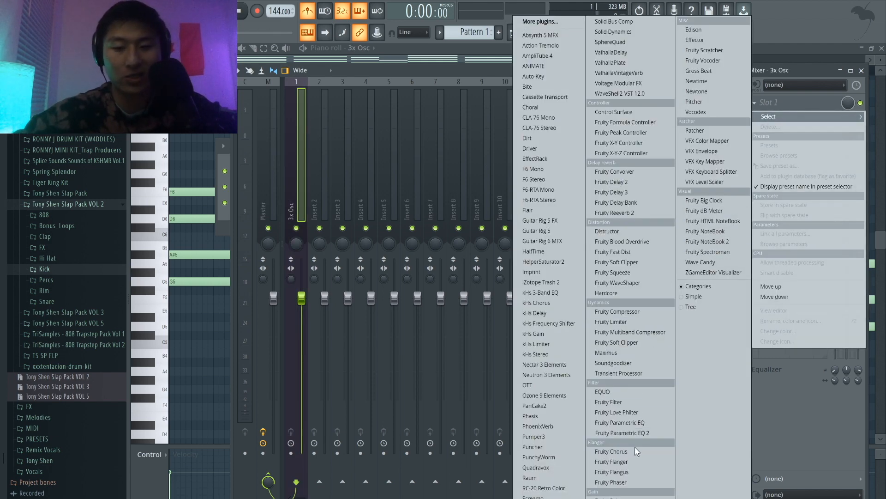
{"action": "left_click", "coordinate": [649, 210]}
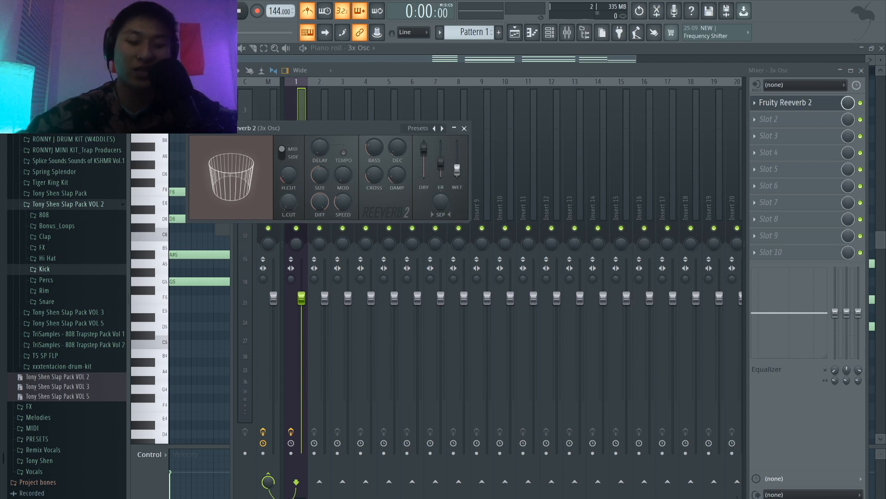
Step: Increase the room size in Fruity Reeverb 2 while previewing the chords, then close the effect's window
{"action": "key", "text": "space"}
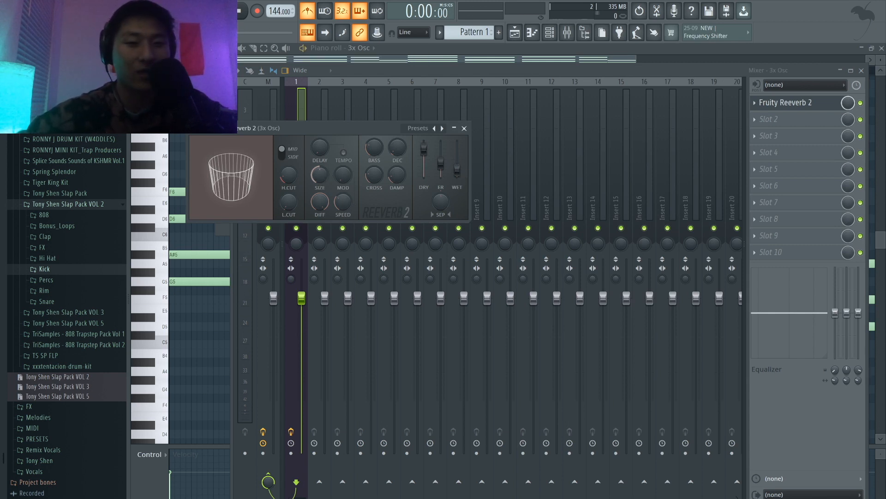
{"action": "left_click_drag", "start_coordinate": [319, 175], "coordinate": [320, 150]}
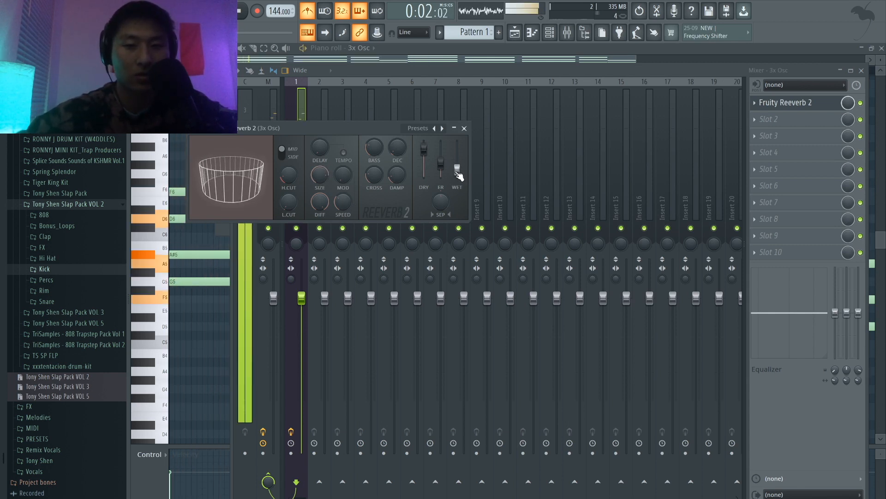
{"action": "left_click", "coordinate": [465, 129]}
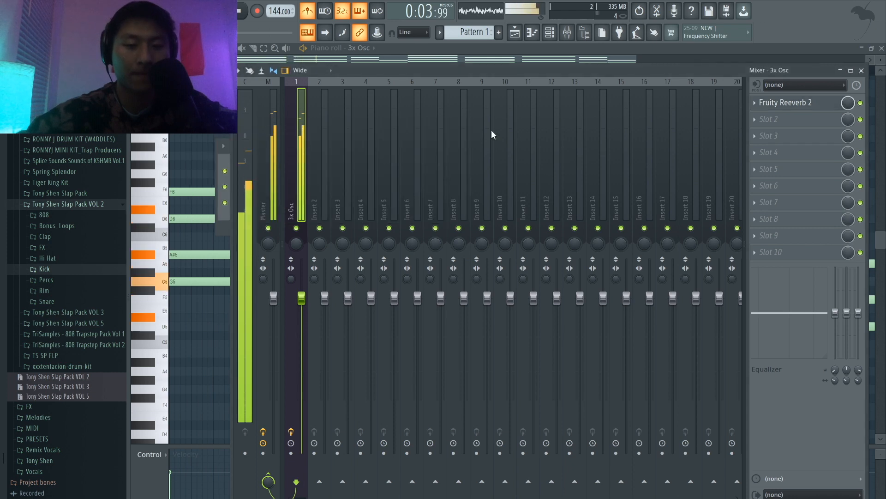
{"action": "key", "text": "space"}
Step: Load Fruity WaveShaper into the second effect slot of the 3x Osc track and apply its Fast dist 1 preset
{"action": "left_click", "coordinate": [785, 121]}
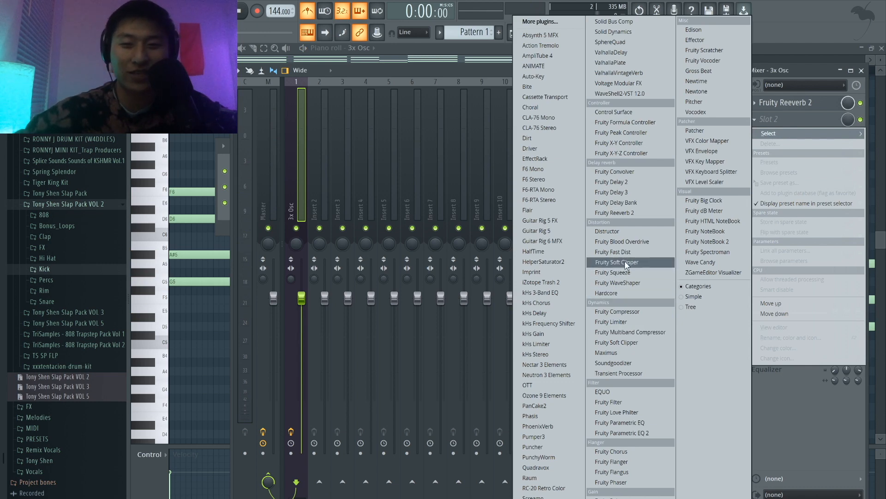
{"action": "left_click", "coordinate": [627, 262]}
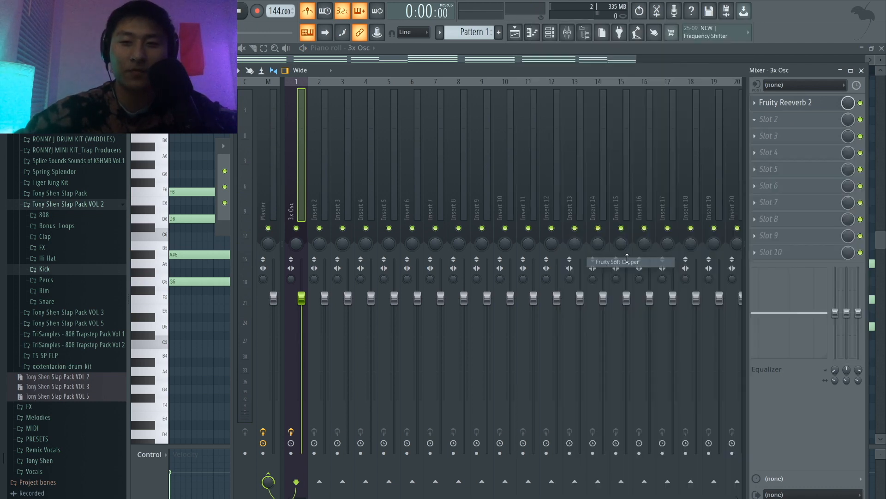
{"action": "left_click", "coordinate": [758, 125]}
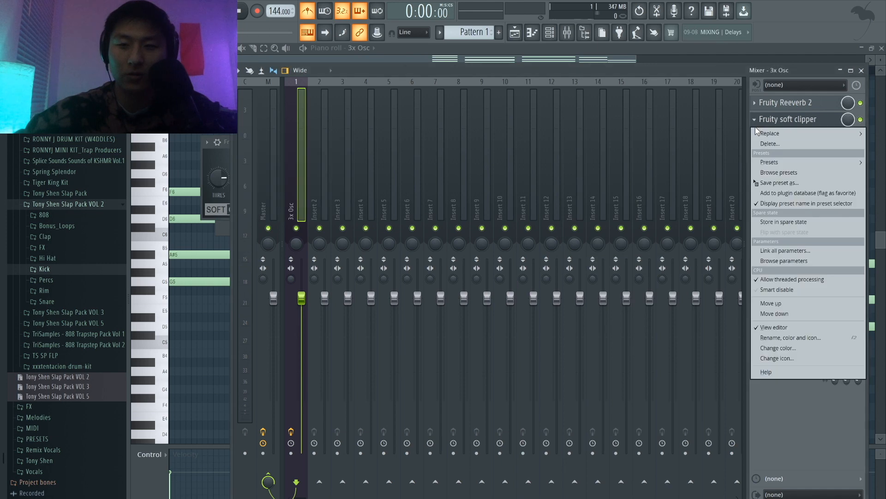
{"action": "mouse_move", "coordinate": [757, 131]}
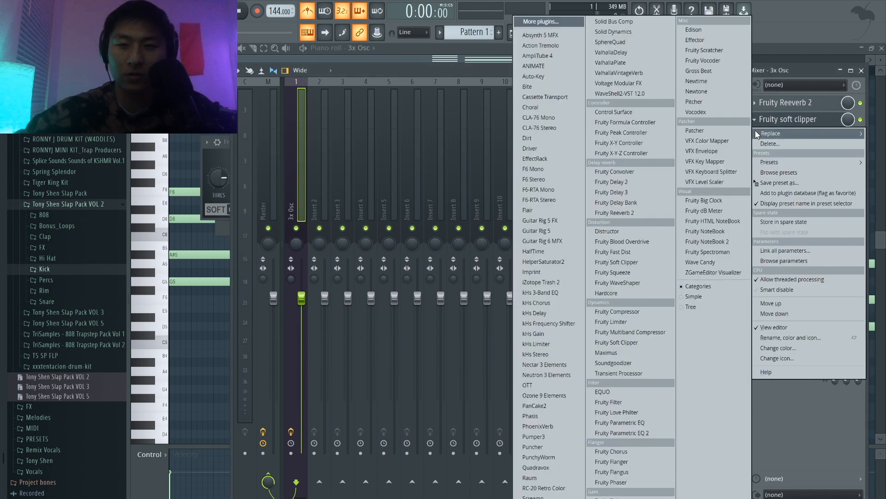
{"action": "left_click", "coordinate": [627, 283]}
{"action": "left_click", "coordinate": [309, 142]}
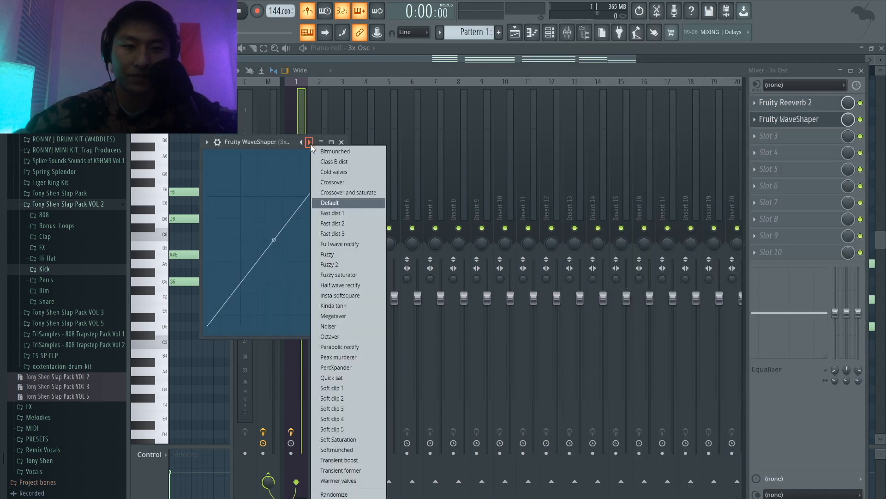
{"action": "left_click", "coordinate": [332, 213]}
Step: Lower the knee point of the WaveShaper curve slightly so its upper segment slopes upward, checking the sound by playback
{"action": "key", "text": "space"}
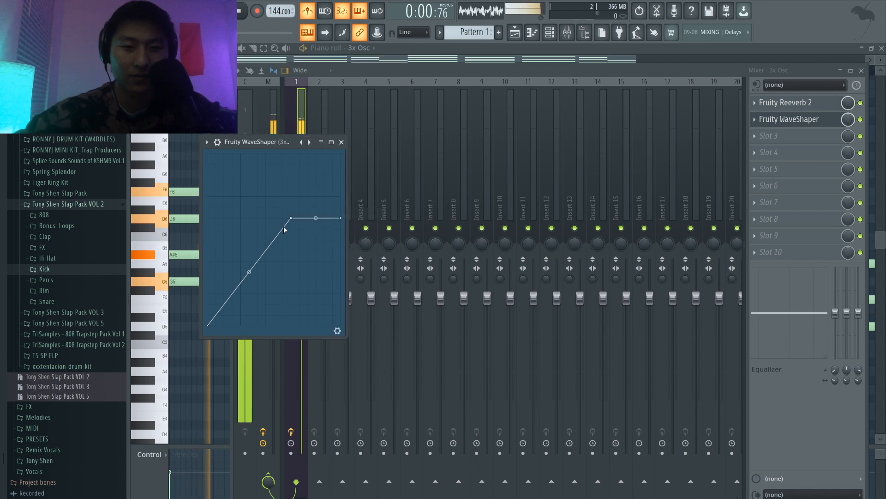
{"action": "left_click_drag", "start_coordinate": [292, 221], "coordinate": [291, 238]}
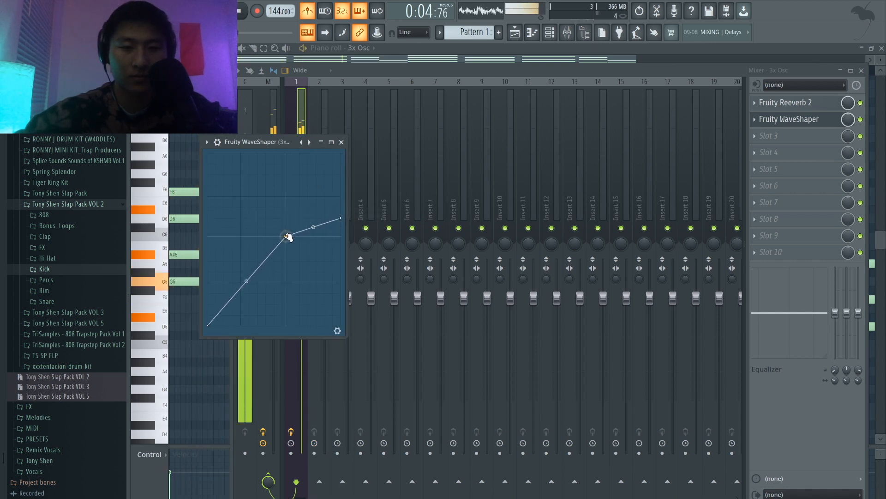
{"action": "key", "text": "space"}
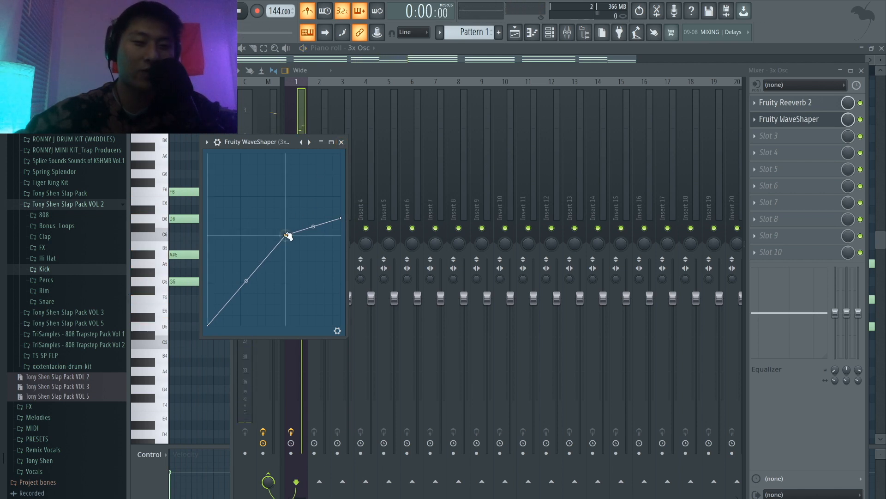
{"action": "key", "text": "space"}
{"action": "left_click_drag", "start_coordinate": [283, 236], "coordinate": [293, 231]}
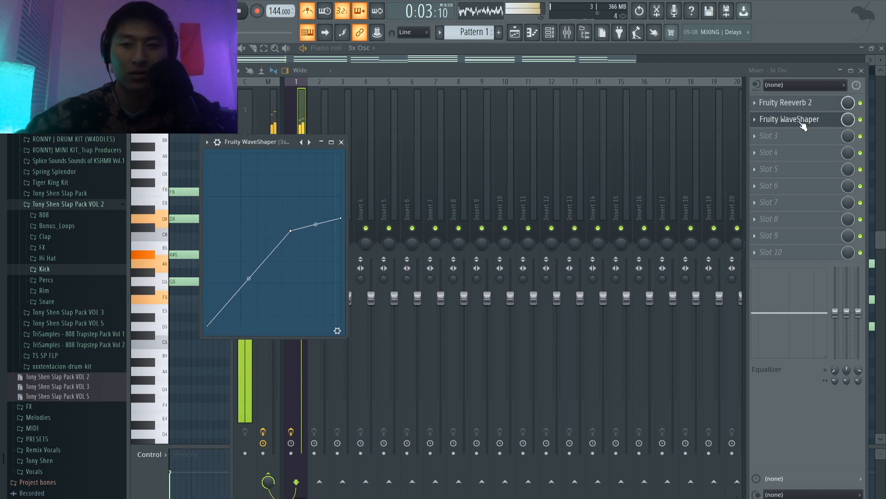
Step: Move Fruity WaveShaper above Fruity Reeverb 2 in the effect chain and lower the 3x Osc track's volume fader during playback
{"action": "left_click_drag", "start_coordinate": [802, 123], "coordinate": [802, 105]}
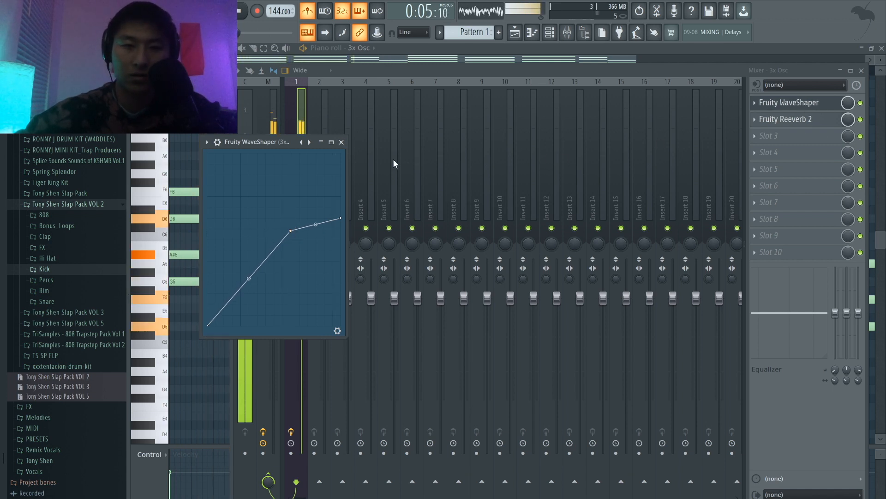
{"action": "left_click", "coordinate": [342, 142]}
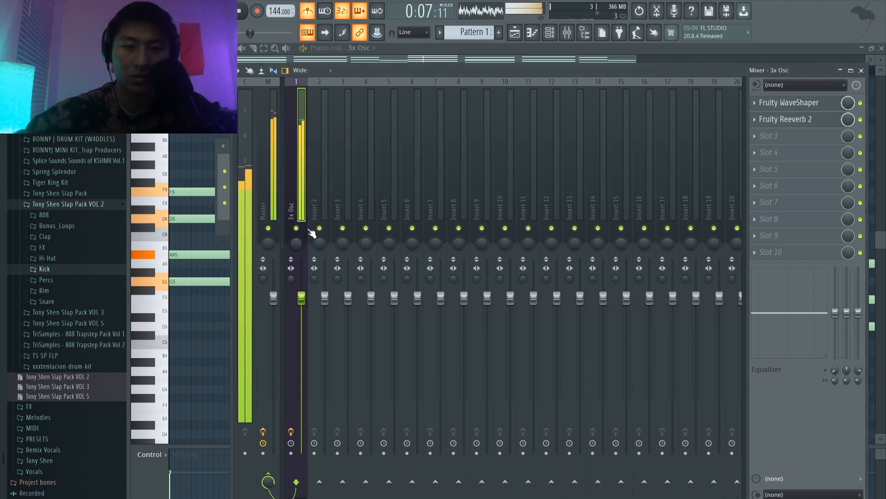
{"action": "left_click_drag", "start_coordinate": [302, 296], "coordinate": [302, 393]}
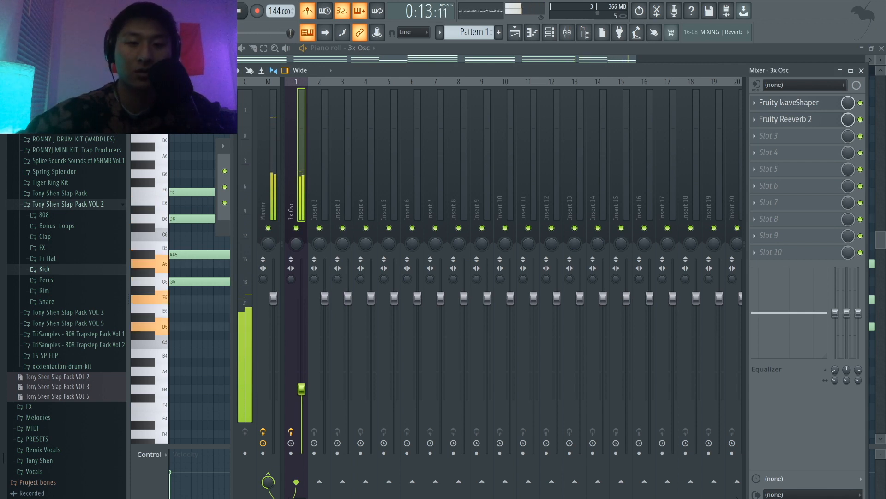
{"action": "left_click_drag", "start_coordinate": [302, 389], "coordinate": [301, 387]}
{"action": "left_click", "coordinate": [203, 12]}
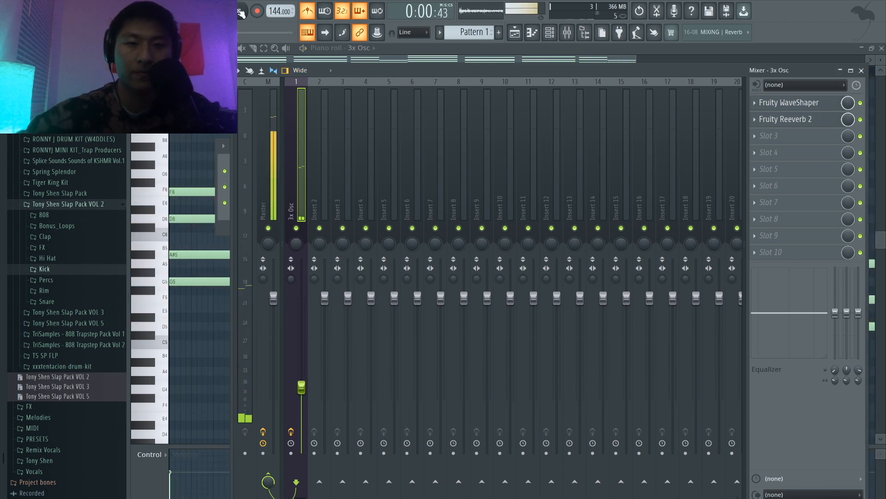
{"action": "left_click", "coordinate": [241, 13]}
Step: Examine the portamento and slide options in the 3x Osc's miscellaneous channel settings while playing the chord progression
{"action": "left_click", "coordinate": [550, 34]}
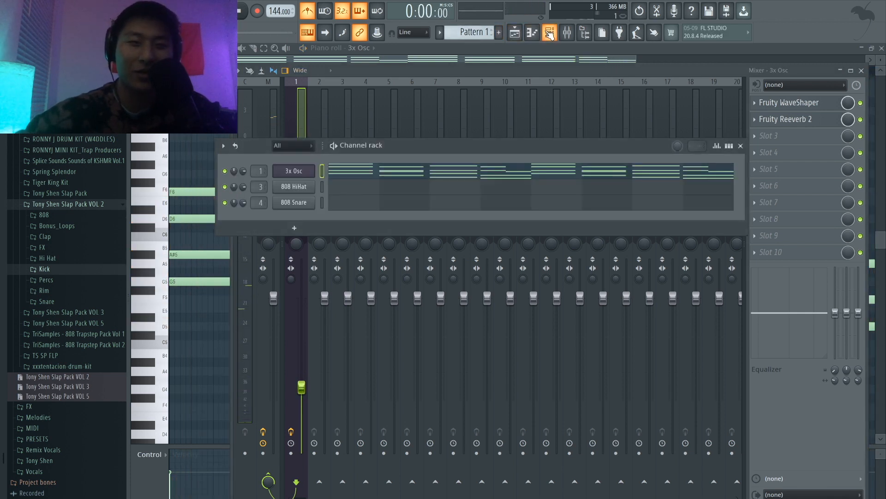
{"action": "left_click", "coordinate": [283, 171]}
{"action": "left_click", "coordinate": [336, 214]}
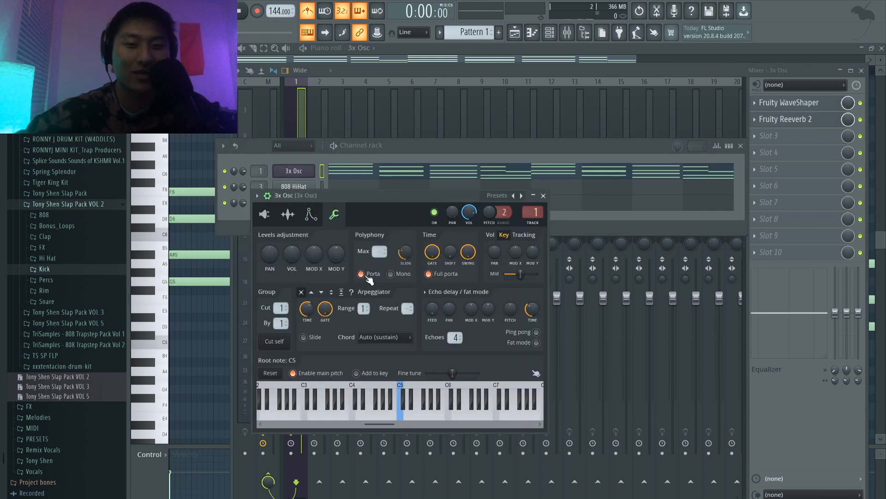
{"action": "key", "text": "space"}
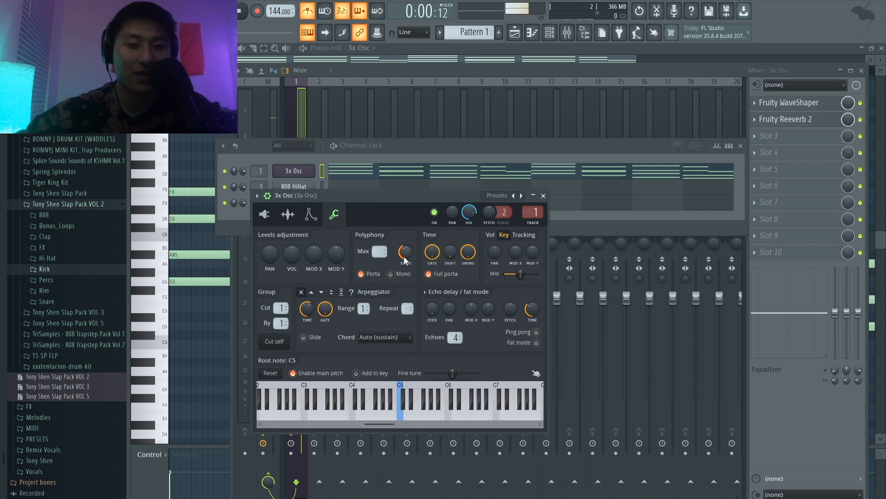
{"action": "key", "text": "space"}
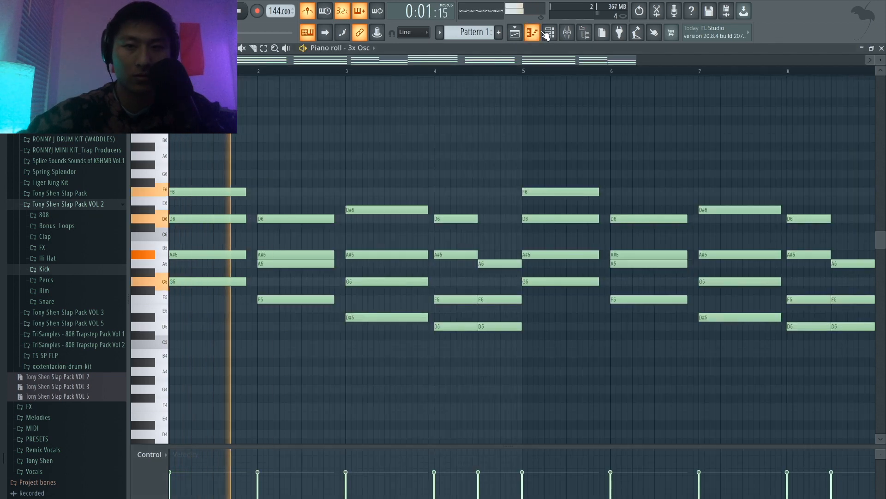
{"action": "left_click", "coordinate": [548, 33]}
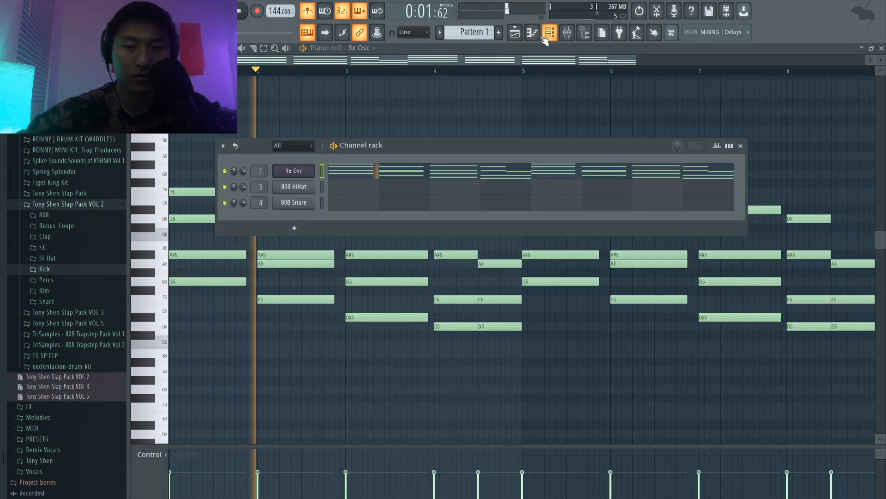
{"action": "left_click", "coordinate": [294, 170]}
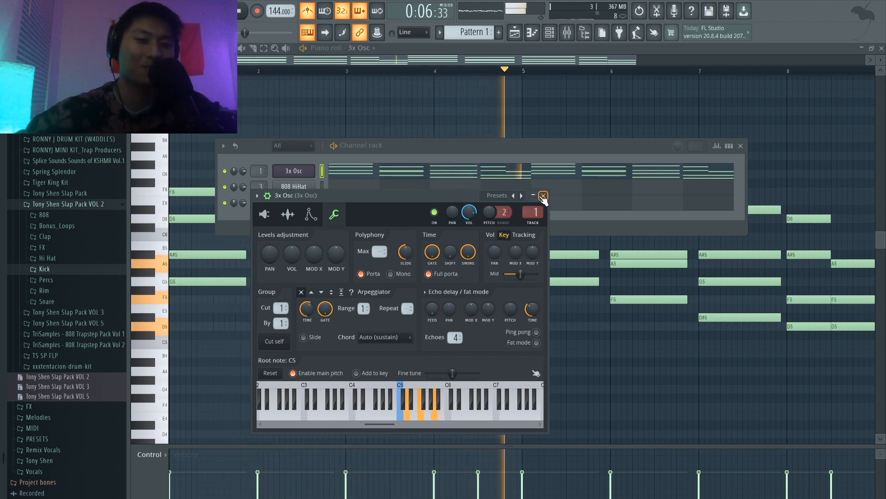
{"action": "left_click", "coordinate": [543, 196]}
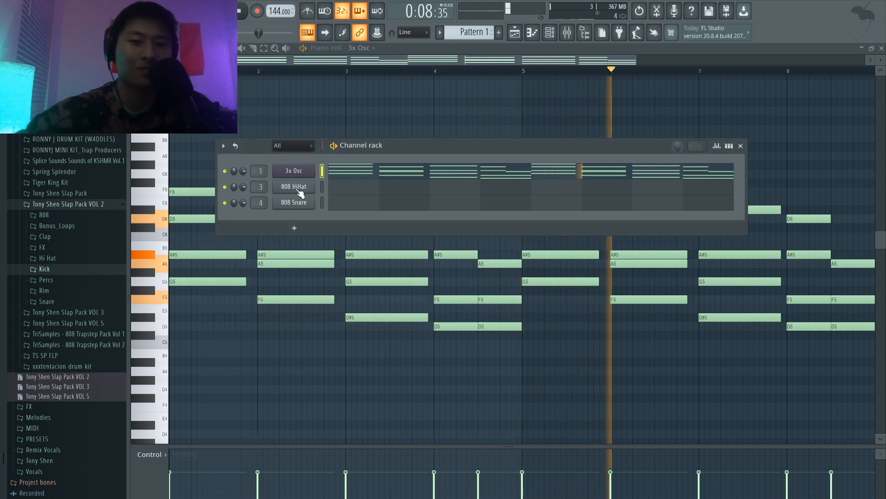
{"action": "key", "text": "space"}
{"action": "key", "text": "space"}
{"action": "key", "text": "space"}
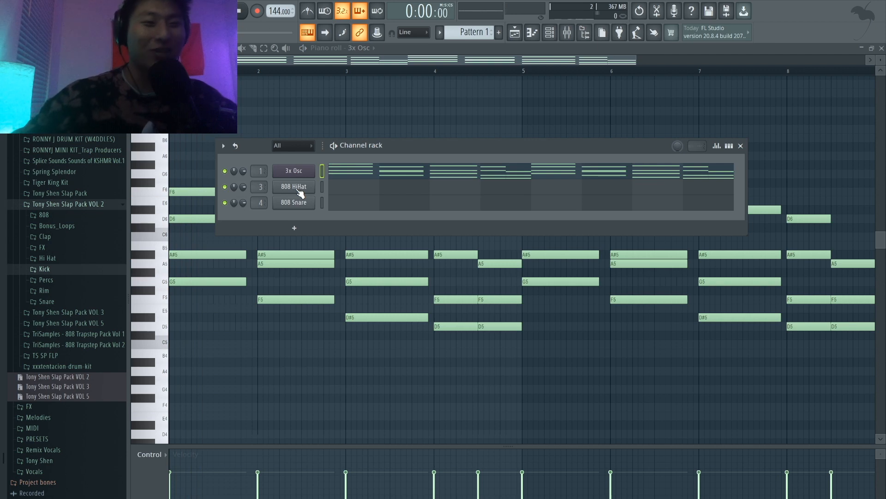
Step: Replace the 808 HiHat and 808 Snare channels with a Sytrus synth on mixer track 4 and select its Hypersaw 3 preset
{"action": "right_click", "coordinate": [298, 188]}
{"action": "mouse_move", "coordinate": [361, 280]}
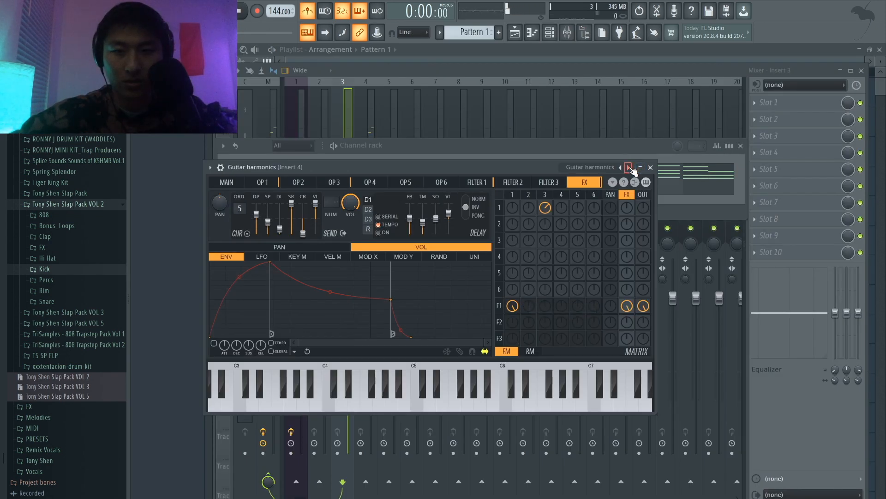
{"action": "left_click", "coordinate": [629, 168]}
{"action": "left_click", "coordinate": [630, 168]}
{"action": "left_click", "coordinate": [630, 169]}
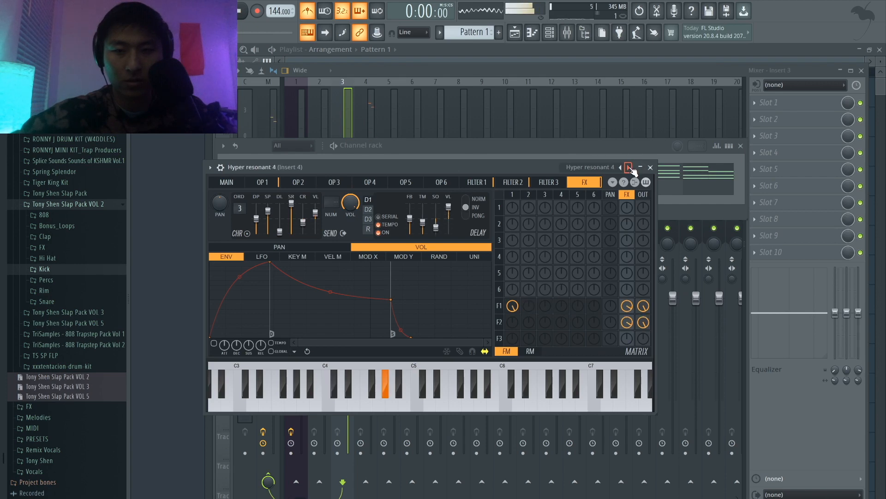
{"action": "left_click", "coordinate": [629, 168]}
{"action": "left_click", "coordinate": [629, 168]}
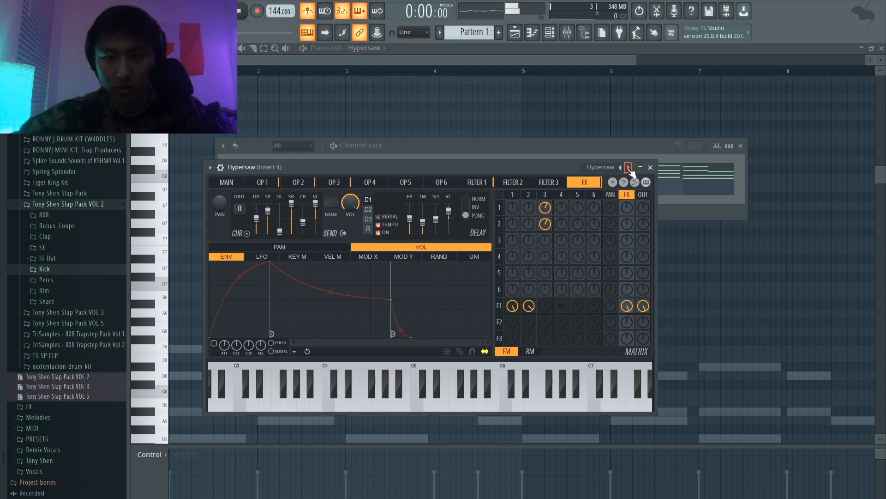
{"action": "left_click", "coordinate": [629, 168]}
{"action": "left_click", "coordinate": [630, 168]}
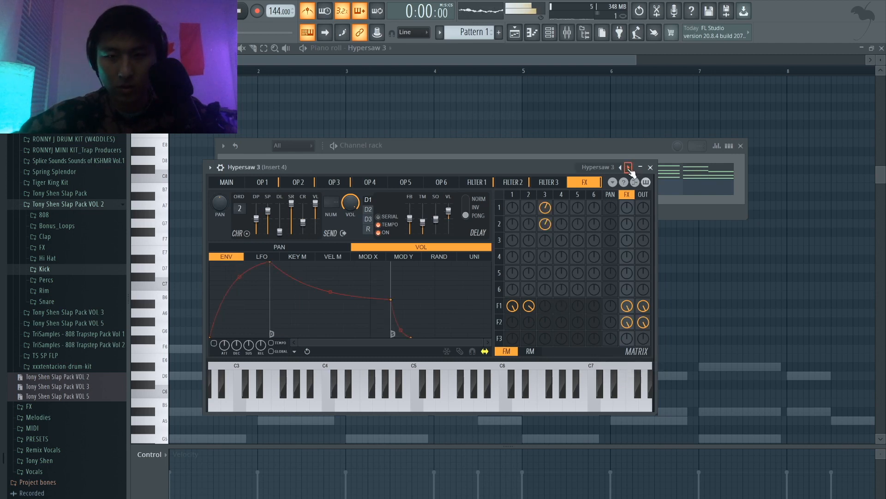
{"action": "left_click", "coordinate": [650, 167]}
Step: Open the piano roll of the Hypersaw 3 channel, place a half-bar F7 note at the start of bar 1 and preview it
{"action": "left_click", "coordinate": [408, 189]}
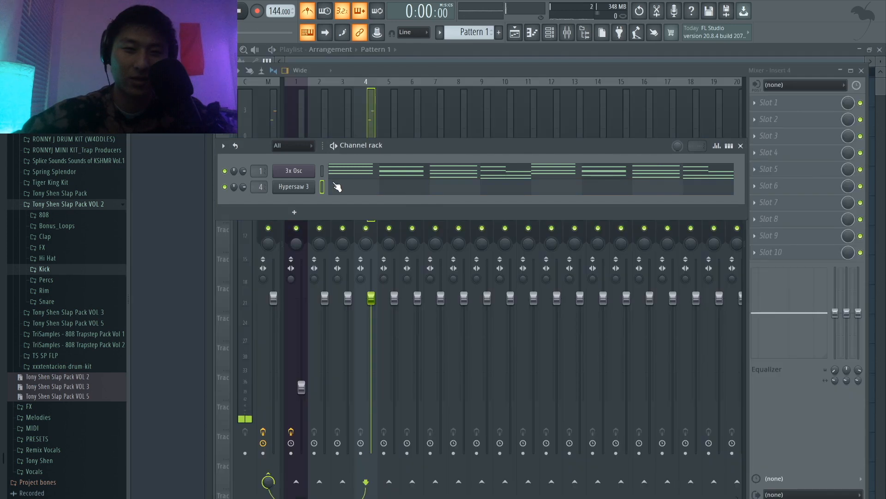
{"action": "left_click", "coordinate": [350, 190]}
{"action": "left_click_drag", "start_coordinate": [184, 136], "coordinate": [148, 241]}
{"action": "key", "text": "space"}
Step: Add a one-bar-long A6 note running from the middle of bar 1 to the middle of bar 2 and audition the melody
{"action": "key", "text": "space"}
{"action": "left_click", "coordinate": [224, 303]}
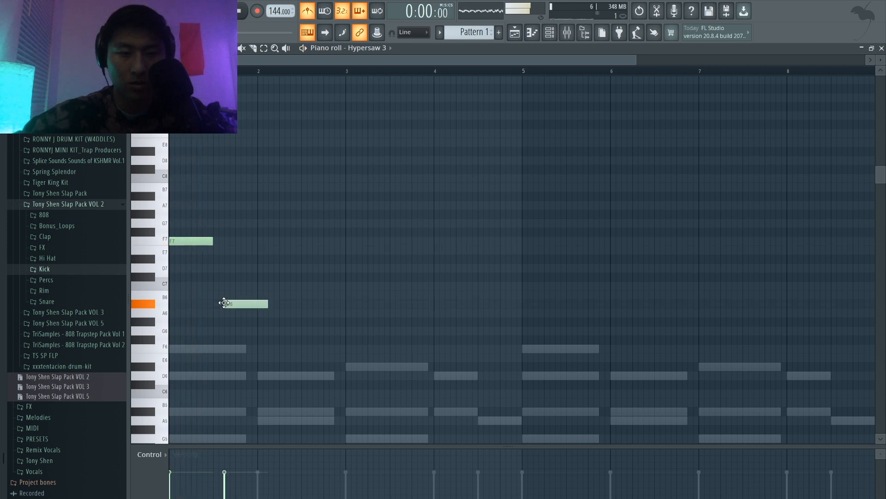
{"action": "left_click_drag", "start_coordinate": [226, 311], "coordinate": [304, 311]}
{"action": "key", "text": "space"}
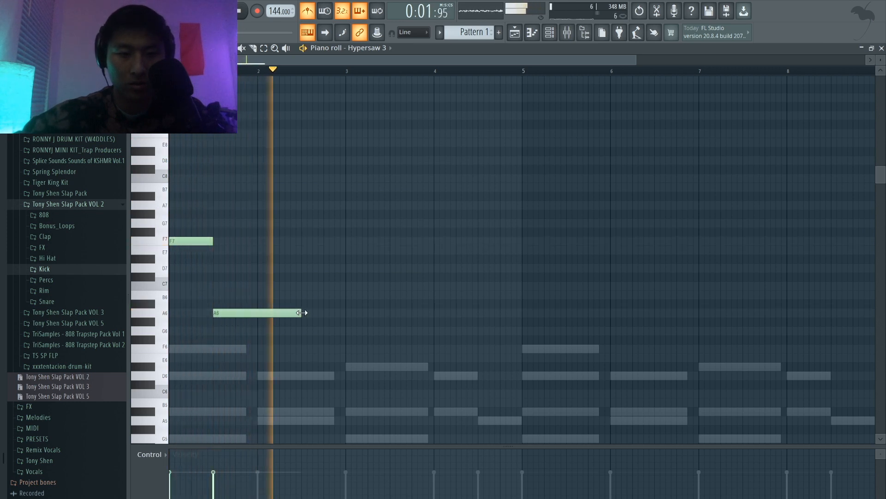
{"action": "key", "text": "space"}
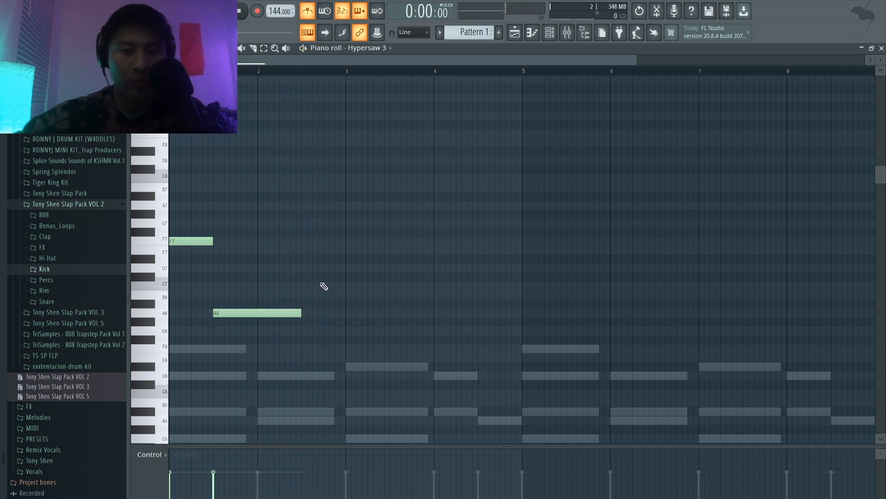
{"action": "key", "text": "space"}
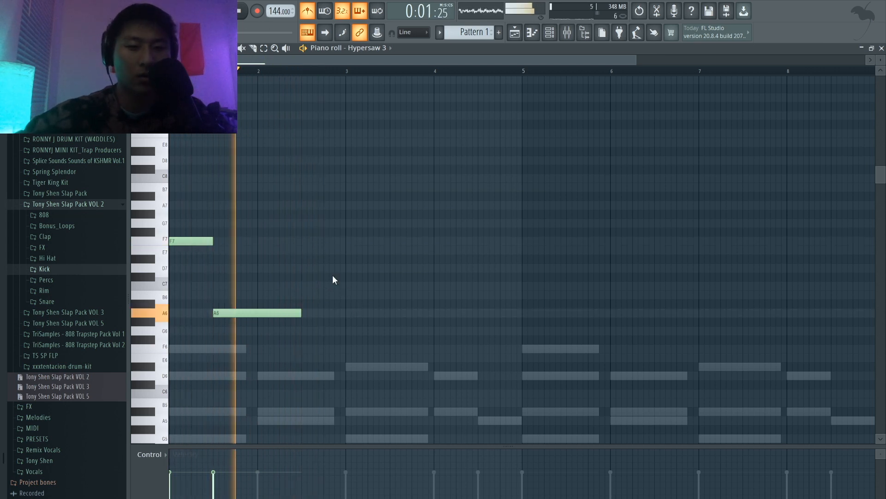
{"action": "key", "text": "space"}
Step: Raise the second melody note one semitone to A#6 and play the melody back
{"action": "left_click_drag", "start_coordinate": [267, 311], "coordinate": [267, 303]}
{"action": "key", "text": "space"}
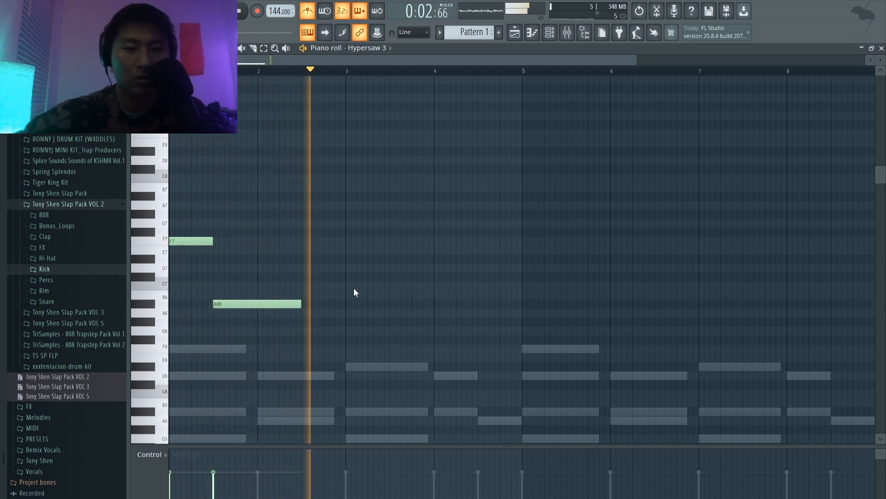
{"action": "key", "text": "space"}
Step: Add a D7 and a D#7 note, each a quarter bar long, at the start of bar 3 and play back from there
{"action": "mouse_move", "coordinate": [348, 276]}
{"action": "left_mouse_down"}
{"action": "mouse_move", "coordinate": [347, 259]}
{"action": "mouse_move", "coordinate": [346, 269]}
{"action": "left_mouse_up"}
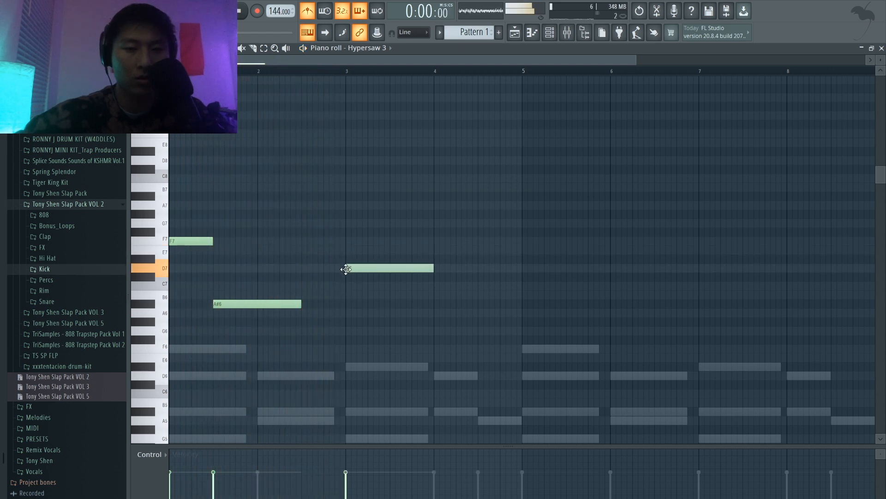
{"action": "double_click", "coordinate": [353, 270]}
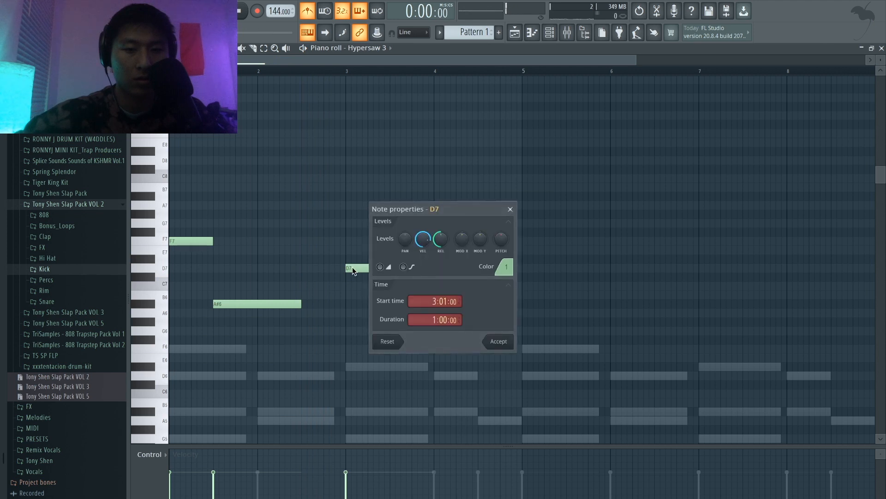
{"action": "left_click", "coordinate": [511, 209]}
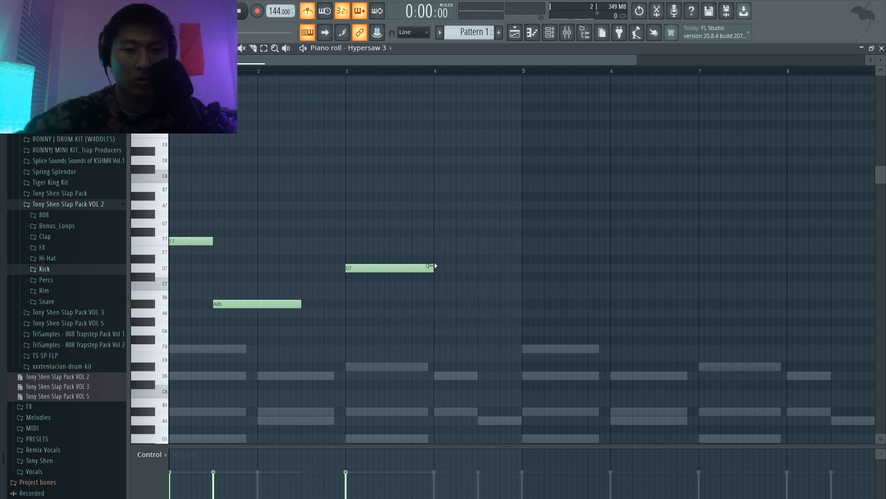
{"action": "left_click", "coordinate": [376, 259]}
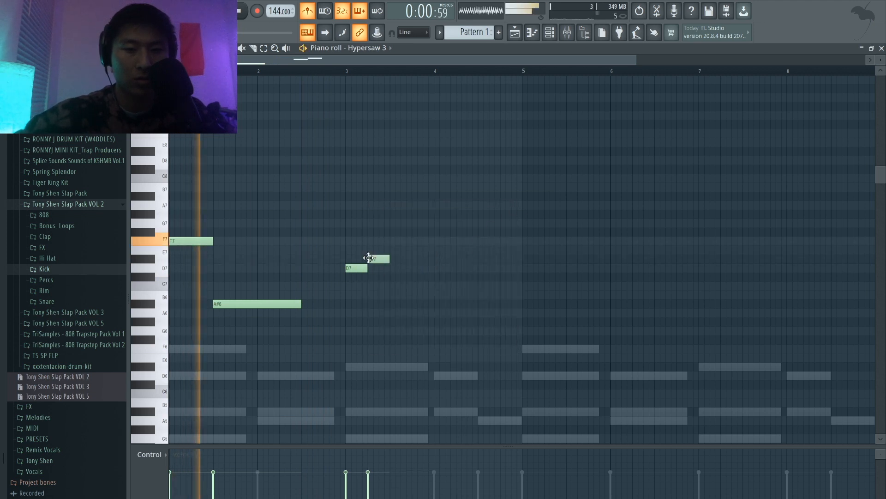
{"action": "left_click", "coordinate": [347, 69]}
{"action": "key", "text": "space"}
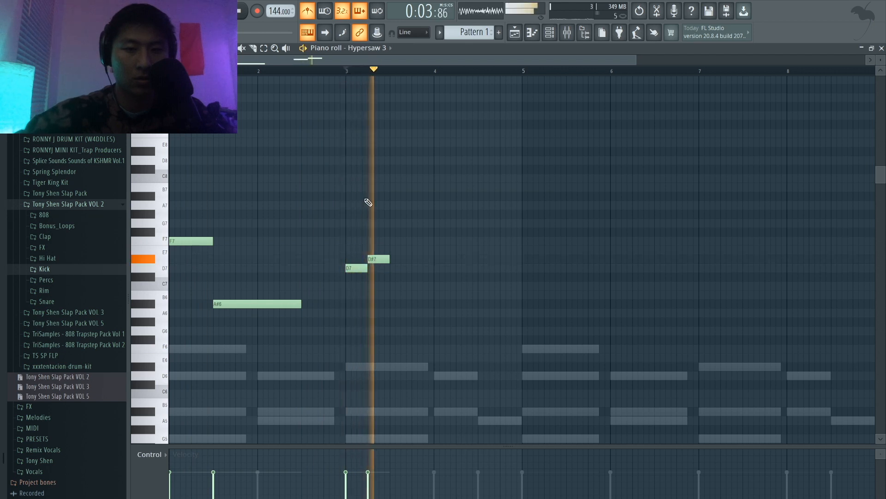
{"action": "key", "text": "space"}
Step: Shorten both bar 3 notes to an eighth bar, add a third, and raise the run to D#7, F7, D#7
{"action": "left_click_drag", "start_coordinate": [365, 269], "coordinate": [353, 271]}
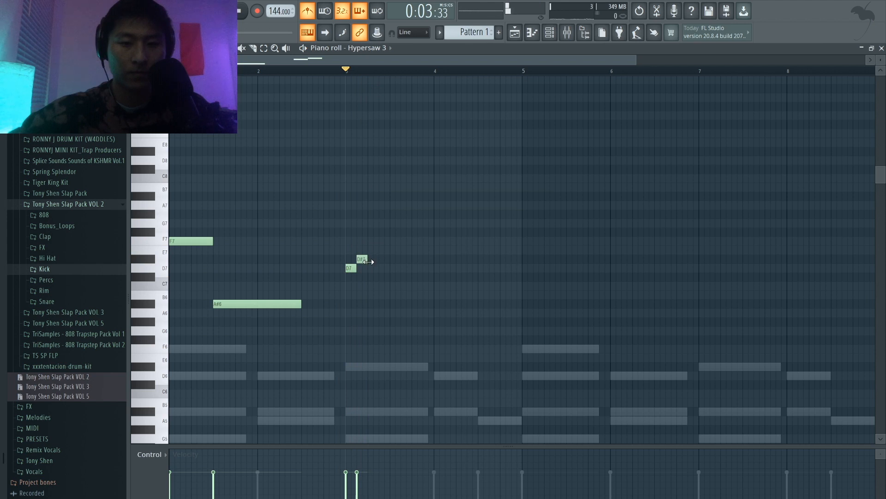
{"action": "left_click", "coordinate": [367, 269]}
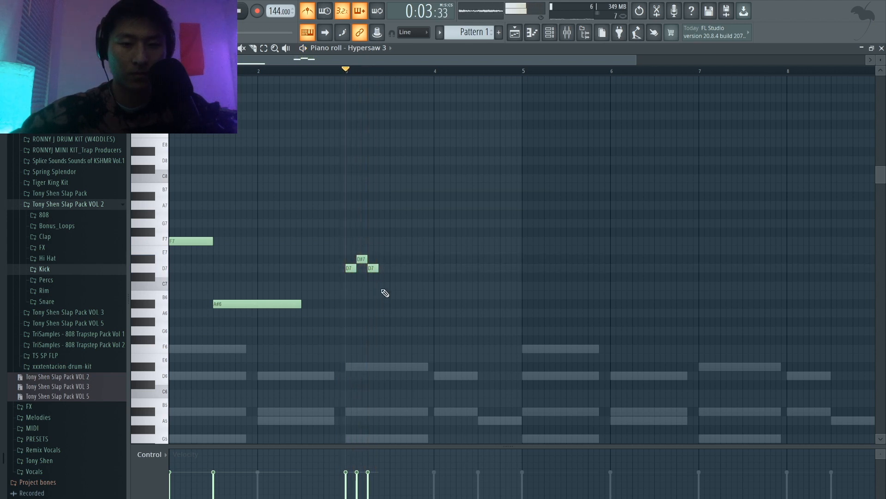
{"action": "left_click_drag", "start_coordinate": [350, 266], "coordinate": [351, 257]}
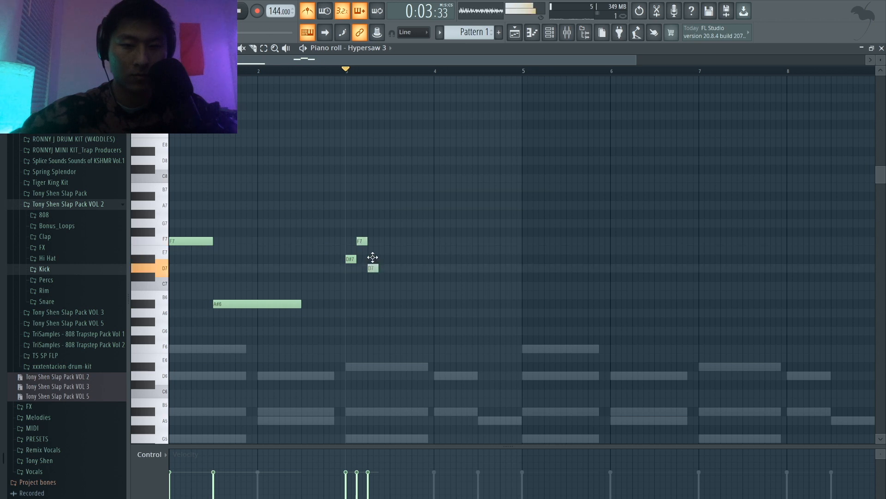
Step: Continue the bar 3 run with an eighth-bar D7 and a one-bar A#6 note ending in the middle of bar 4
{"action": "left_click", "coordinate": [396, 296]}
{"action": "left_click", "coordinate": [390, 304]}
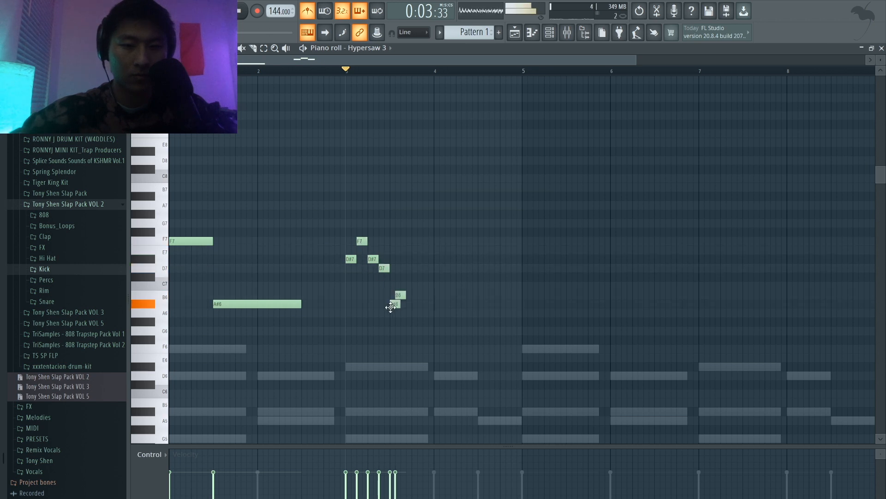
{"action": "right_click", "coordinate": [400, 294]}
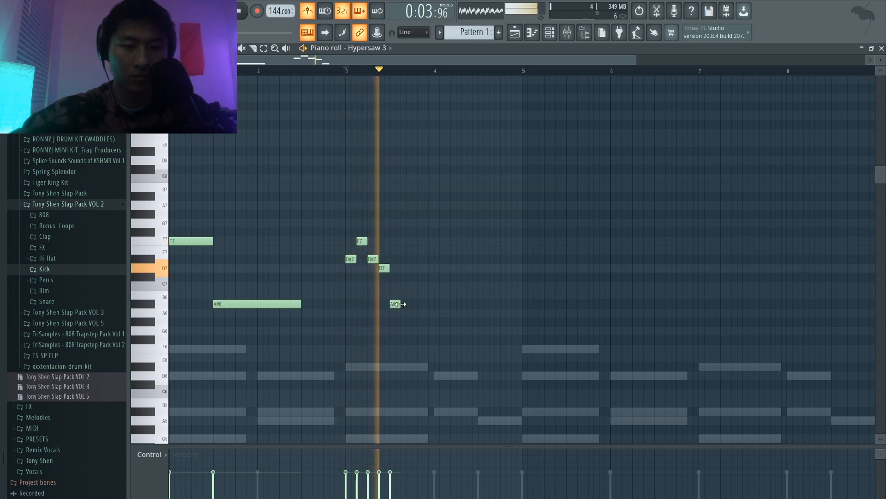
{"action": "left_click_drag", "start_coordinate": [400, 304], "coordinate": [477, 307]}
{"action": "key", "text": "space"}
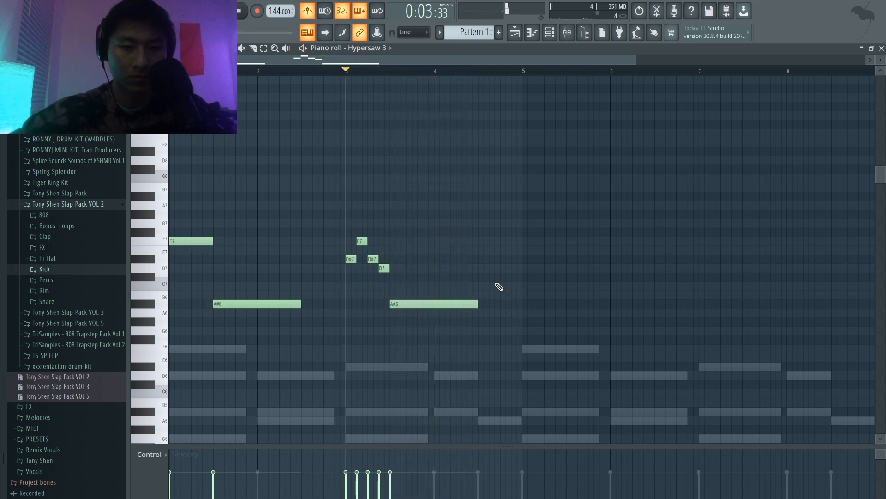
Step: Add a half-bar C7 note from the middle of bar 4 to the start of bar 5 and audition the phrase
{"action": "left_click", "coordinate": [481, 277]}
{"action": "left_click_drag", "start_coordinate": [480, 278], "coordinate": [479, 287]}
{"action": "key", "text": "space"}
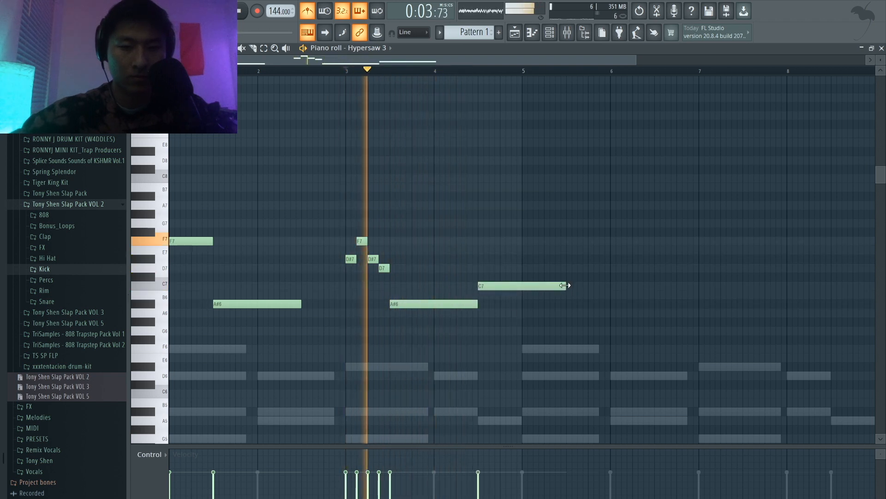
{"action": "left_click_drag", "start_coordinate": [566, 286], "coordinate": [522, 286]}
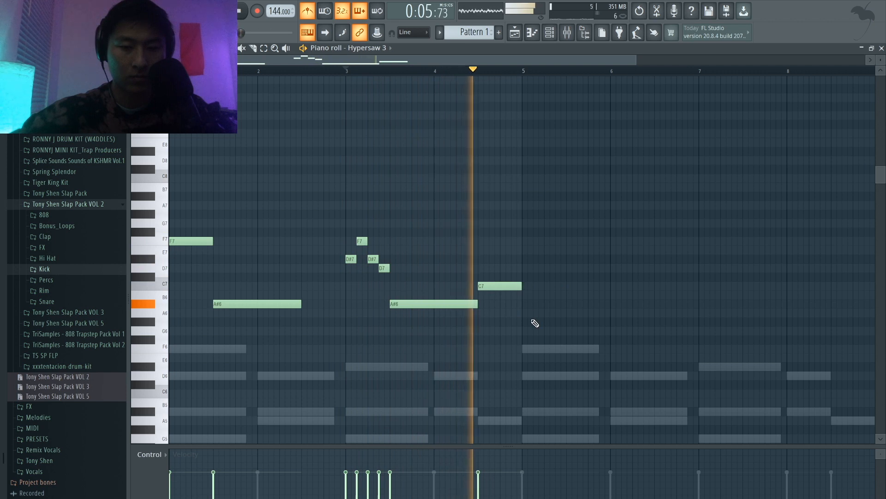
{"action": "key", "text": "space"}
Step: Duplicate the whole four-bar melody into bars 5 to 8 and play it back
{"action": "left_click_drag", "start_coordinate": [541, 344], "coordinate": [169, 119]}
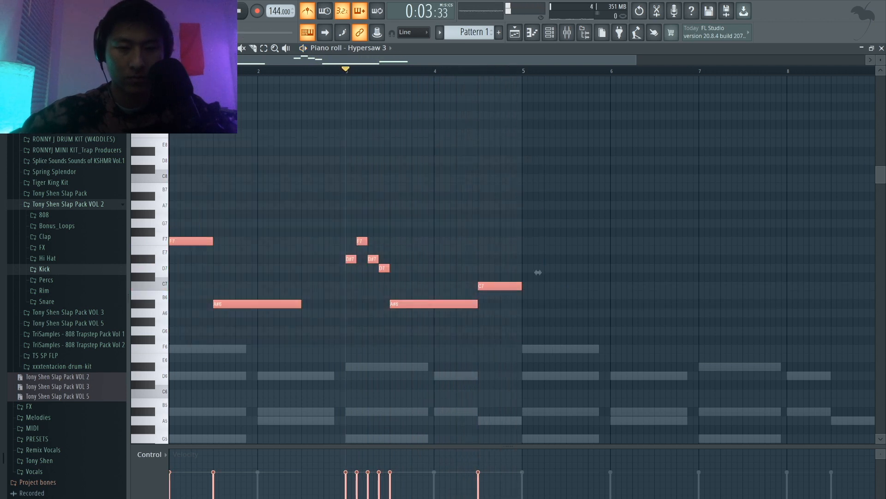
{"action": "left_click_drag", "start_coordinate": [201, 242], "coordinate": [556, 299]}
{"action": "key", "text": "ctrl+d"}
{"action": "key", "text": "space"}
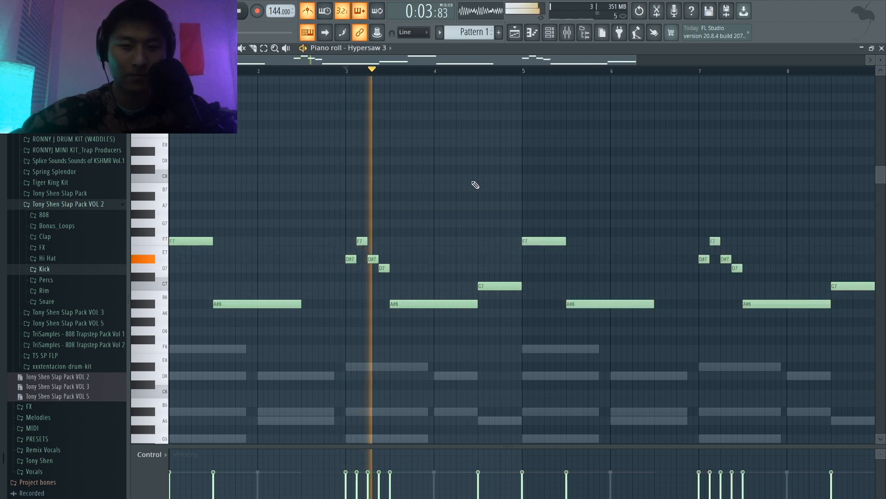
{"action": "key", "text": "space"}
Step: Audition the Razor lead preset on the Hypersaw 3 synth and switch to the PWM saw preset
{"action": "left_click", "coordinate": [550, 32]}
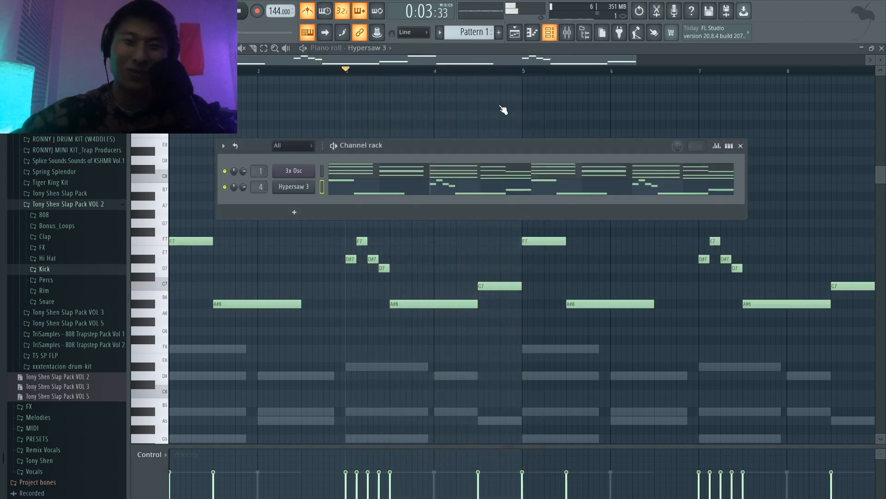
{"action": "left_click", "coordinate": [311, 187]}
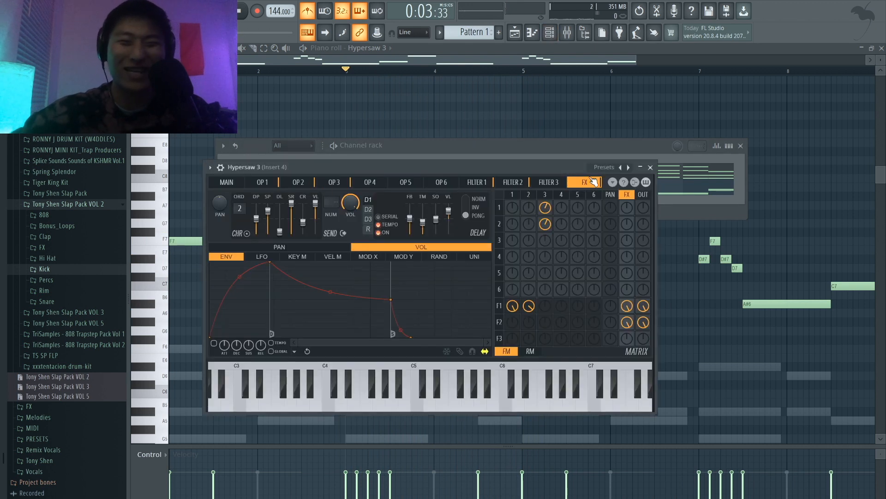
{"action": "left_click", "coordinate": [601, 168]}
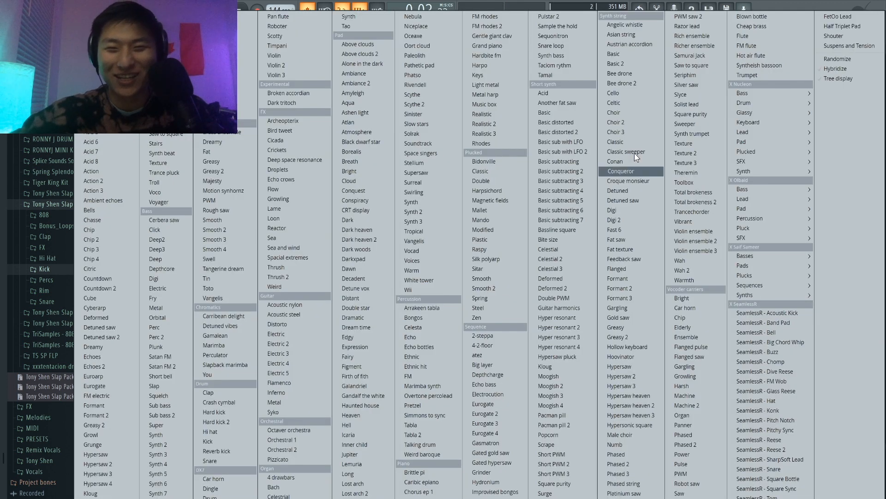
{"action": "left_click", "coordinate": [706, 27]}
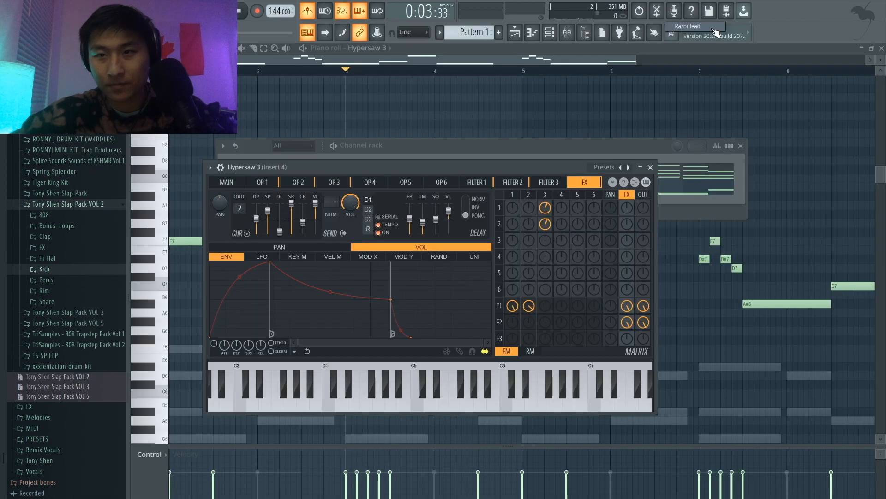
{"action": "left_click", "coordinate": [622, 167]}
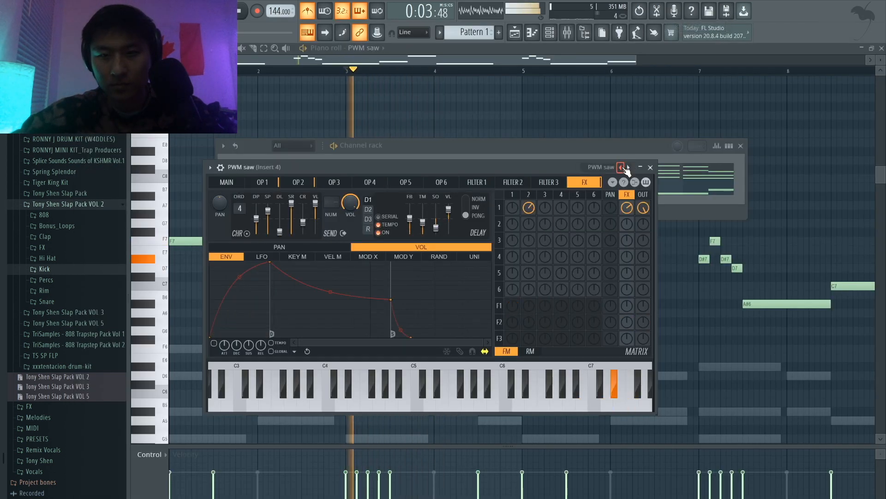
{"action": "left_click", "coordinate": [651, 167]}
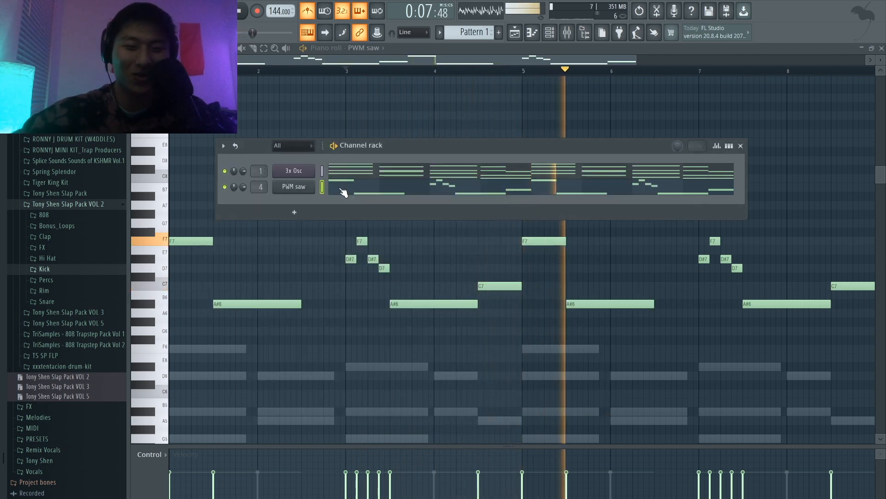
Step: Transpose the entire PWM saw melody up one octave and play it back with the chords
{"action": "key", "text": "F6"}
{"action": "key", "text": "space"}
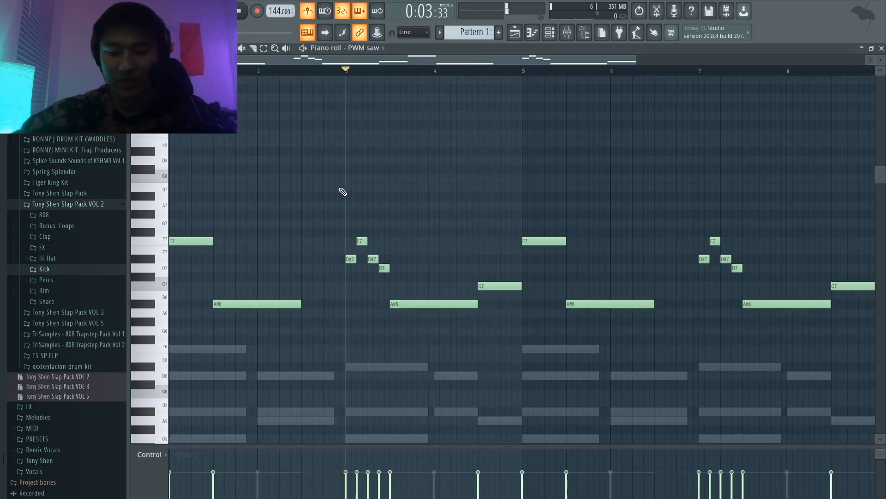
{"action": "key", "text": "ctrl+Up"}
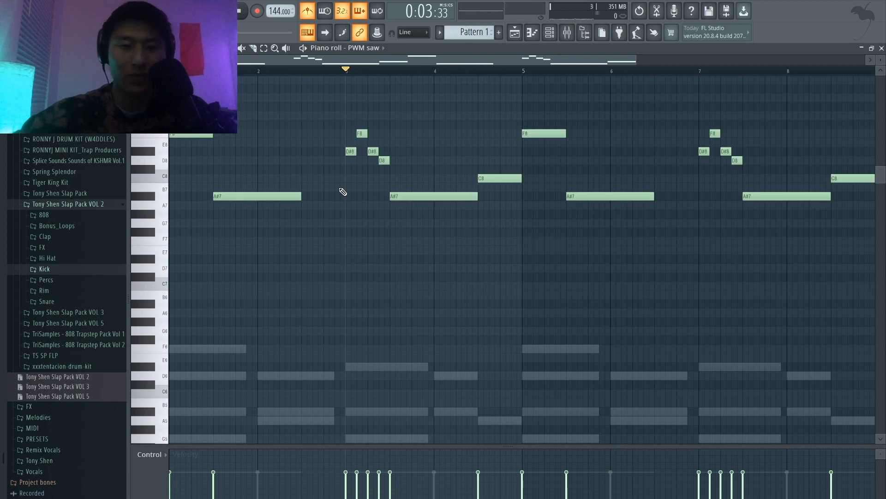
{"action": "scroll", "coordinate": [343, 192], "scroll_direction": "up", "scroll_amount": 3}
{"action": "key", "text": "space"}
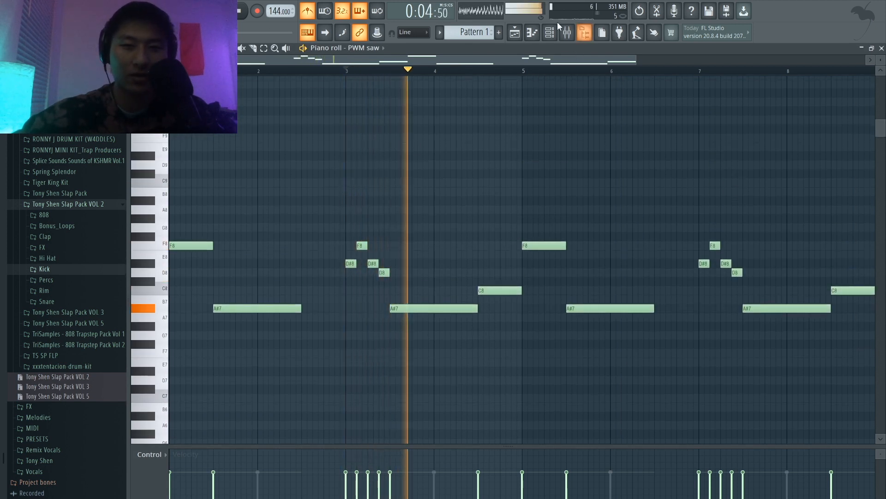
{"action": "key", "text": "F6"}
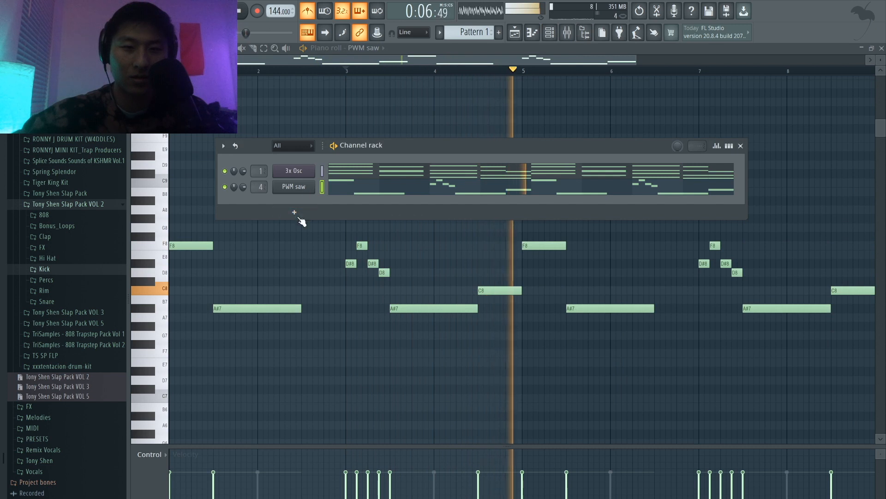
{"action": "key", "text": "F6"}
{"action": "key", "text": "space"}
Step: Add a half-bar A#7 note at the start of bar 1, make the F8 above it a one-step slide note, and play it
{"action": "scroll", "coordinate": [261, 313], "scroll_direction": "up", "scroll_amount": 3}
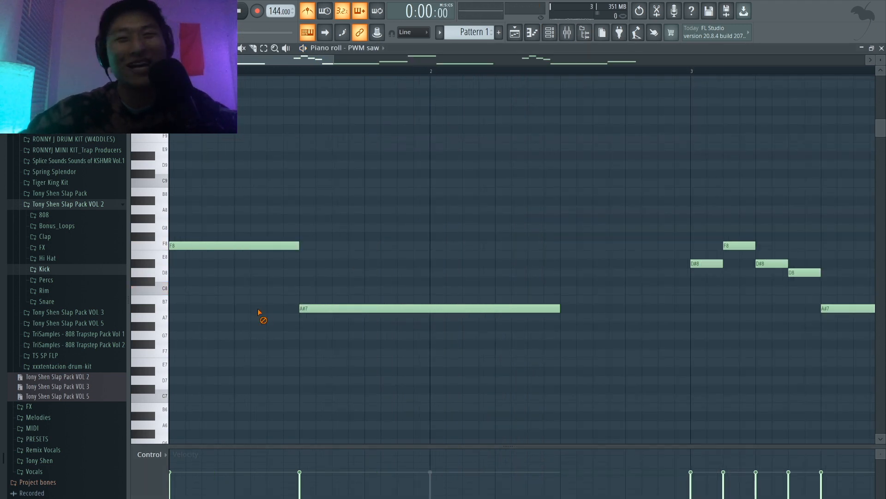
{"action": "left_click", "coordinate": [171, 308]}
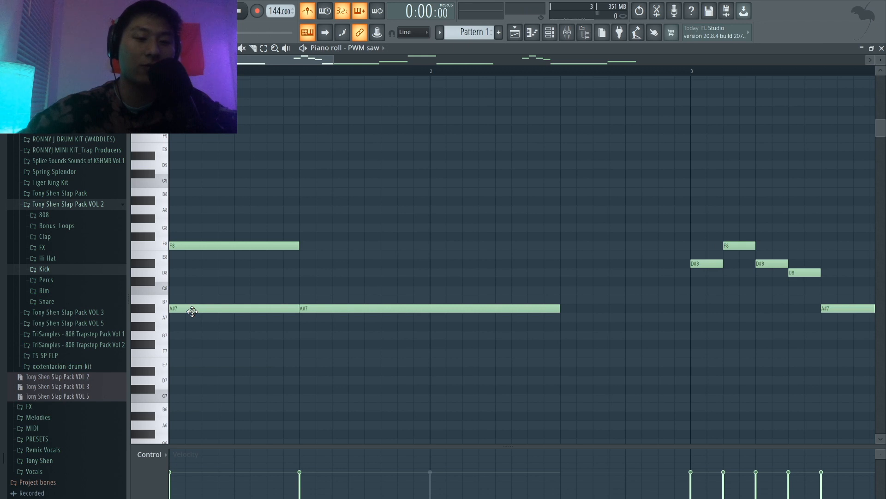
{"action": "left_click", "coordinate": [192, 311]}
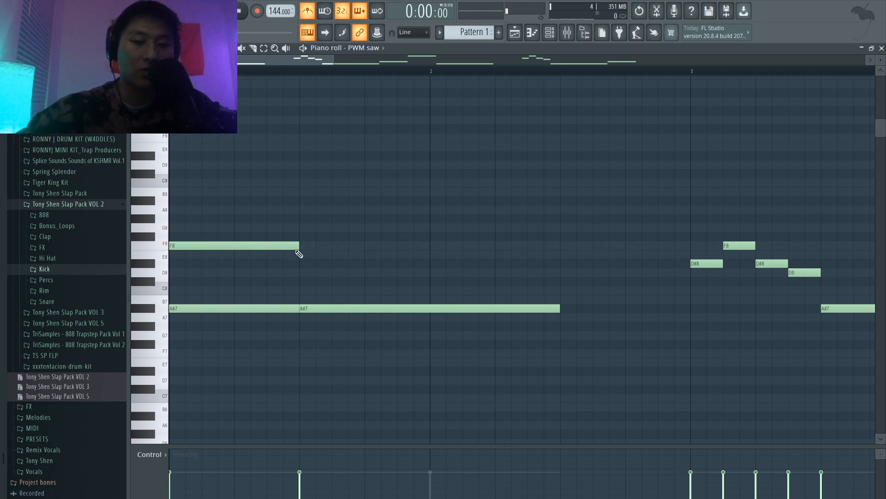
{"action": "double_click", "coordinate": [178, 246]}
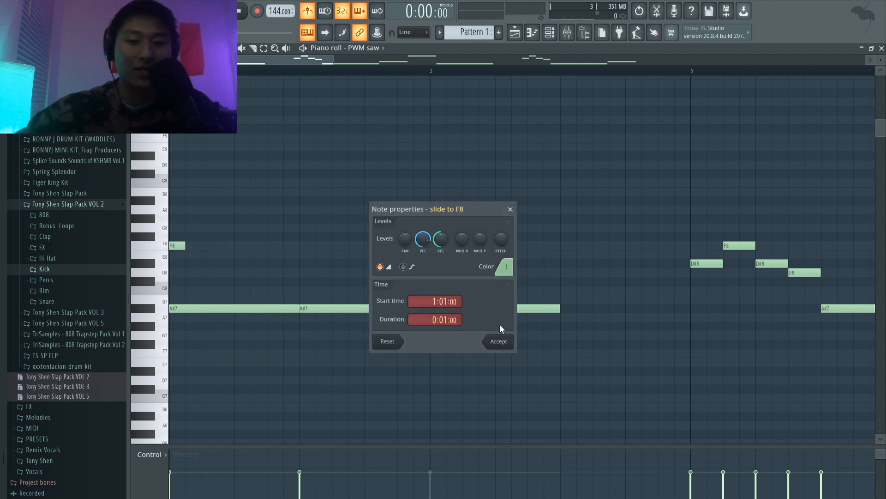
{"action": "left_click", "coordinate": [504, 341]}
{"action": "key", "text": "space"}
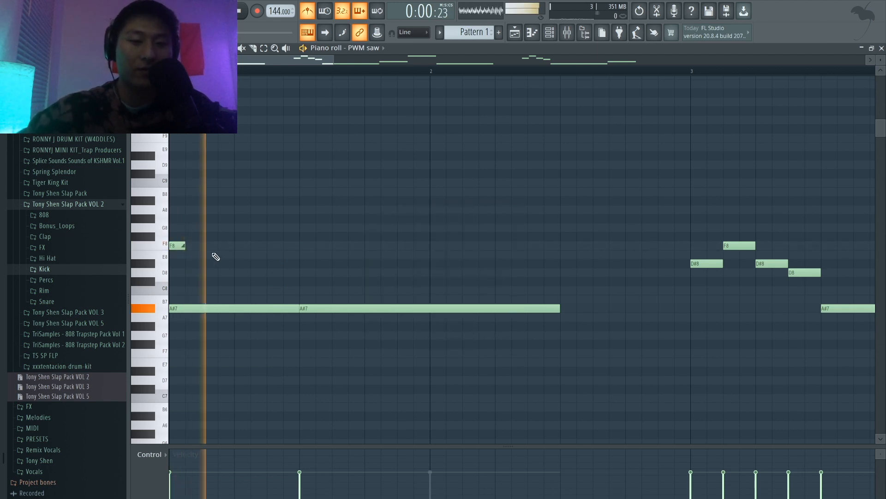
Step: Extend the A#7 notes ending in bars 2 and 6 by a quarter bar each while the melody plays
{"action": "scroll", "coordinate": [333, 234], "scroll_direction": "down", "scroll_amount": 4}
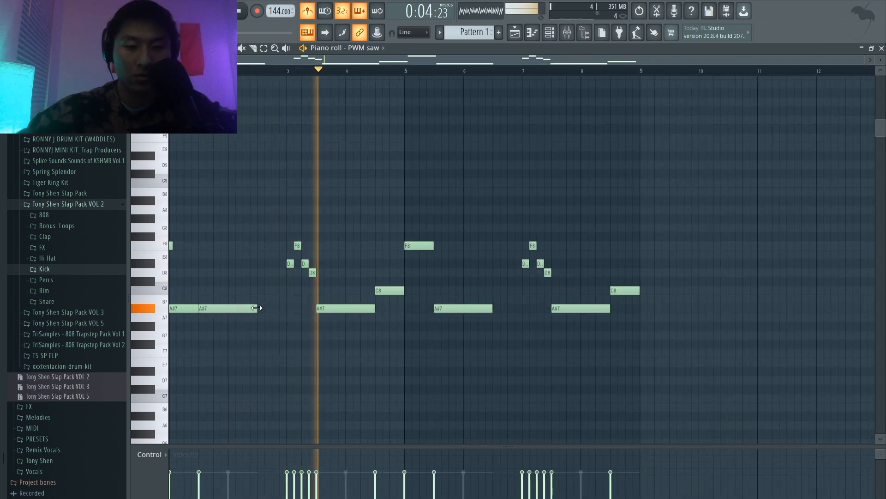
{"action": "left_click_drag", "start_coordinate": [257, 307], "coordinate": [272, 311]}
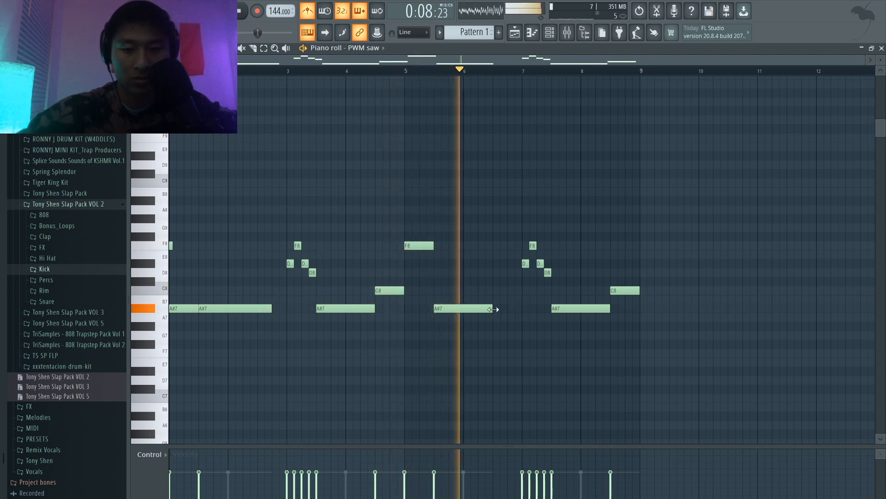
{"action": "left_click_drag", "start_coordinate": [493, 309], "coordinate": [507, 310]}
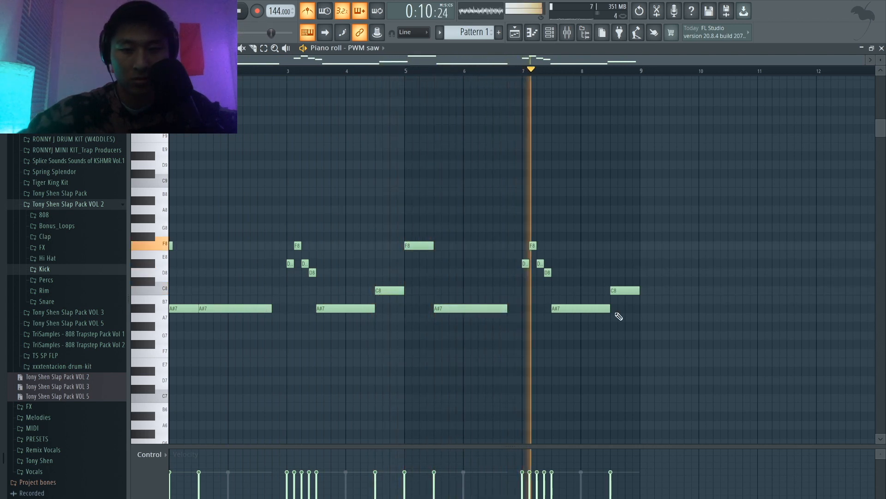
{"action": "left_click", "coordinate": [549, 34]}
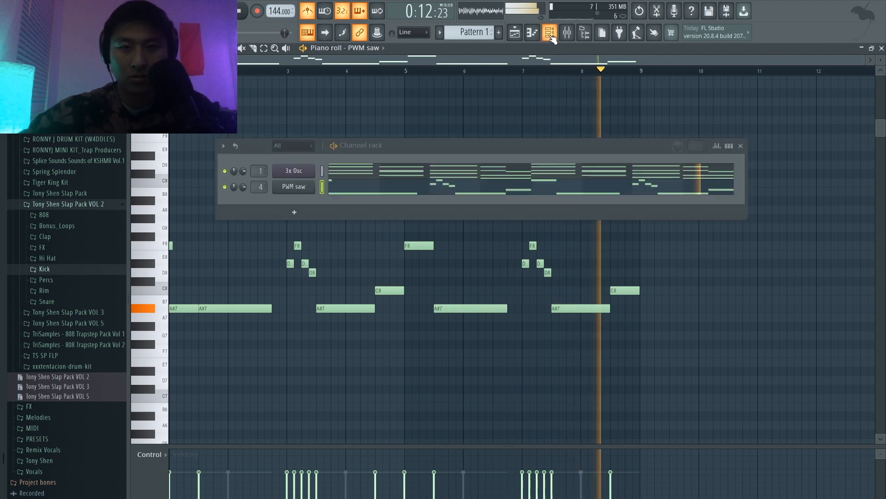
{"action": "left_click", "coordinate": [650, 305], "text": "ctrl"}
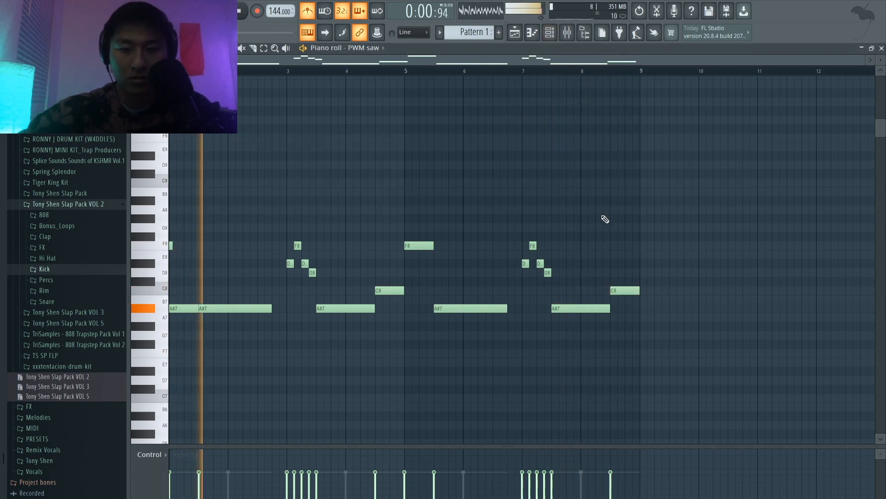
Step: Lengthen the A#7 note in bars 1–2 to the start of bar 3 and stretch its bar 5–6 counterpart almost to bar 7
{"action": "key", "text": "space"}
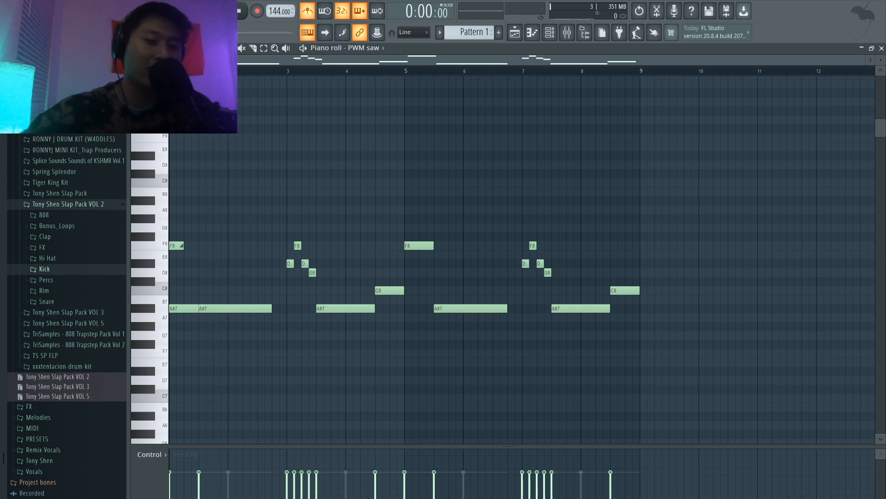
{"action": "key", "text": "space"}
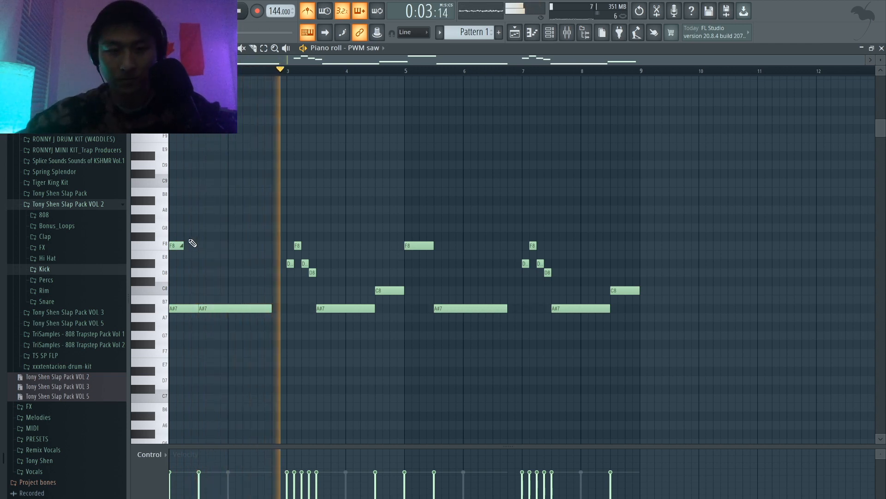
{"action": "left_click_drag", "start_coordinate": [271, 308], "coordinate": [287, 308]}
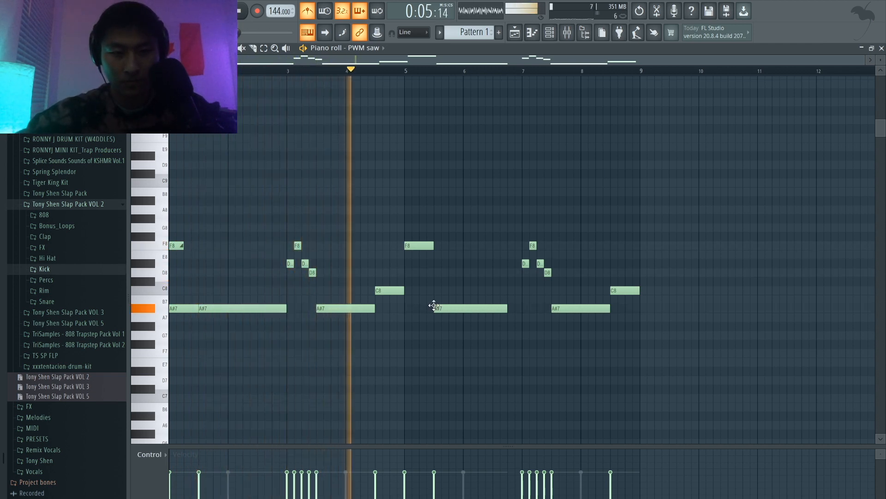
{"action": "left_click_drag", "start_coordinate": [501, 311], "coordinate": [518, 311]}
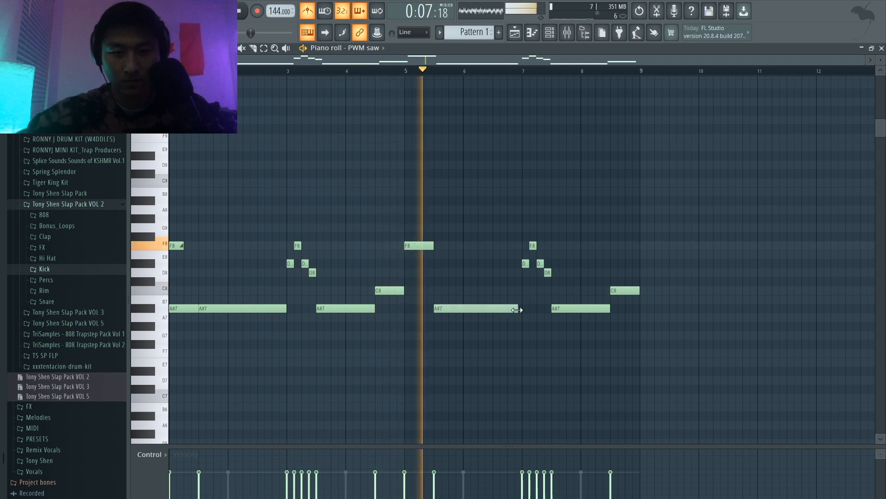
Step: Route the PWM saw channel to mixer insert 2 and play the pattern to check its level
{"action": "left_click", "coordinate": [568, 32]}
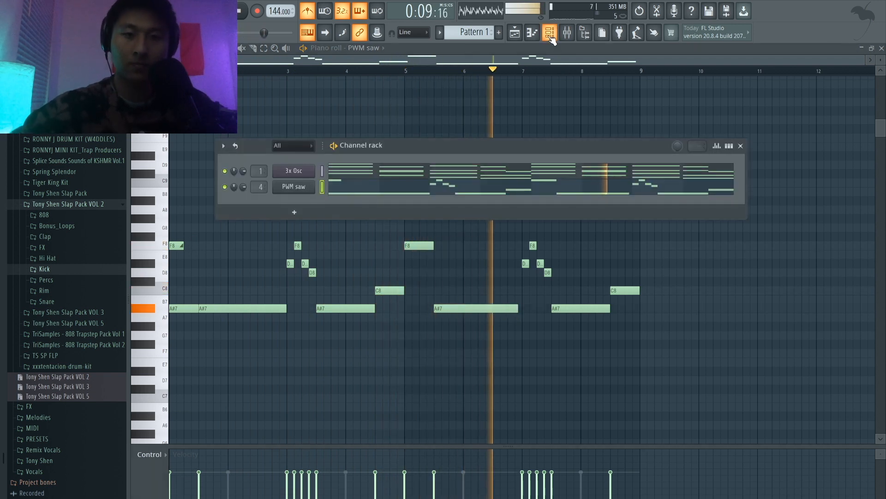
{"action": "left_click", "coordinate": [569, 33]}
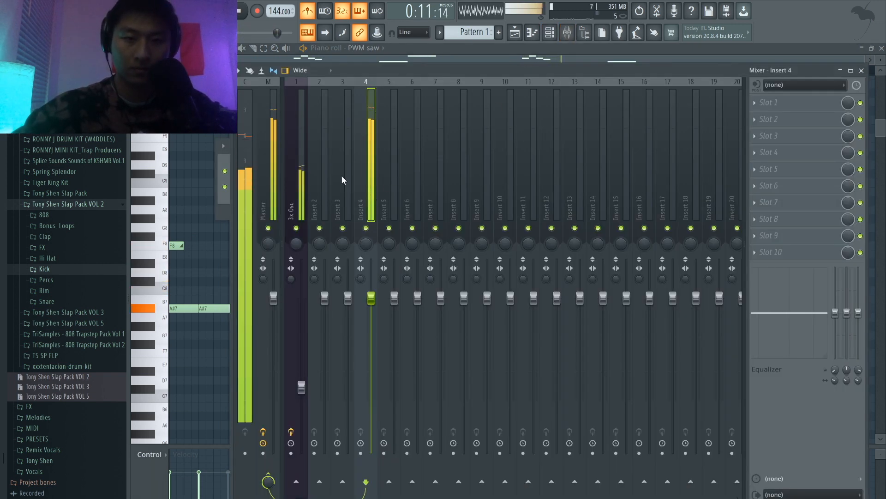
{"action": "key", "text": "space"}
{"action": "left_click", "coordinate": [550, 34]}
{"action": "left_click", "coordinate": [320, 109]}
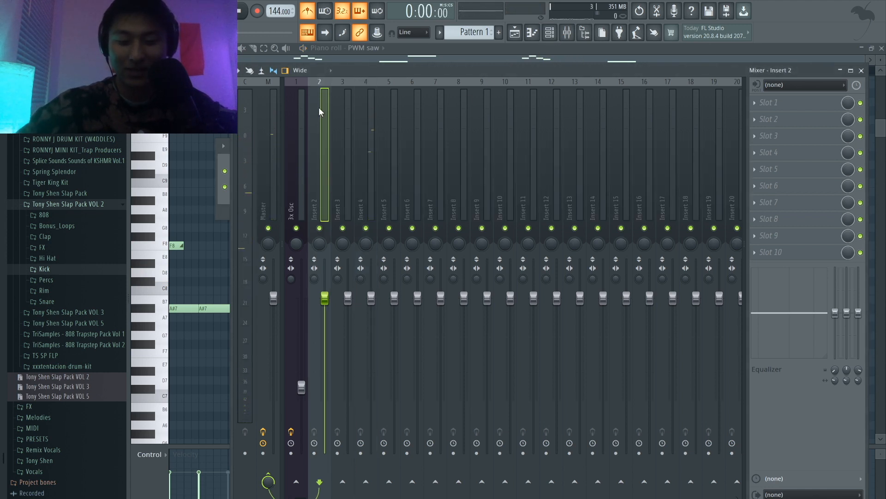
{"action": "key", "text": "ctrl+l"}
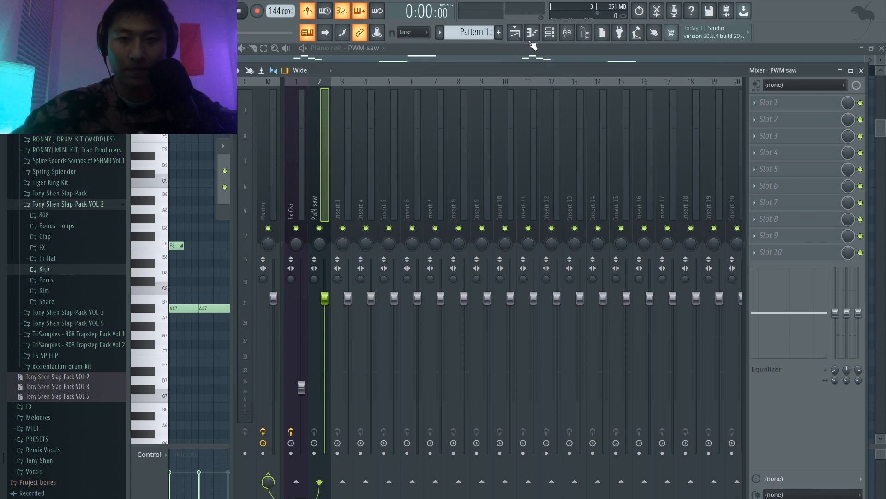
{"action": "left_click", "coordinate": [554, 34]}
{"action": "key", "text": "space"}
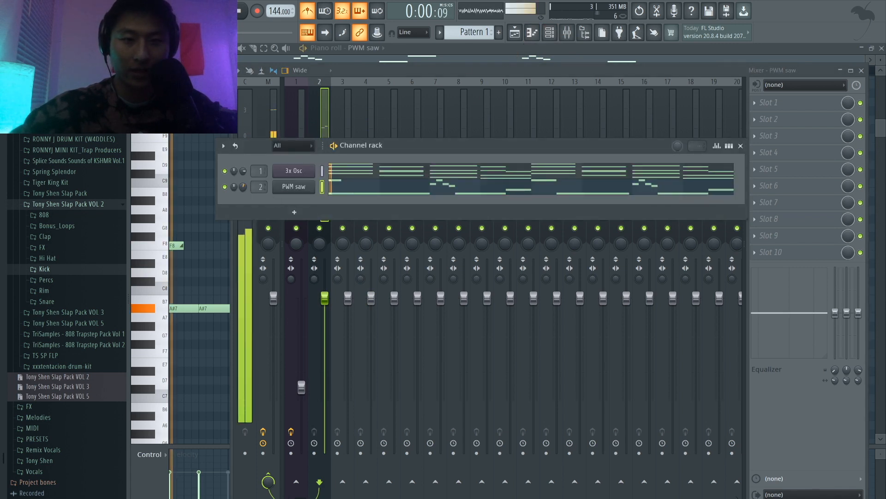
{"action": "left_click", "coordinate": [329, 118]}
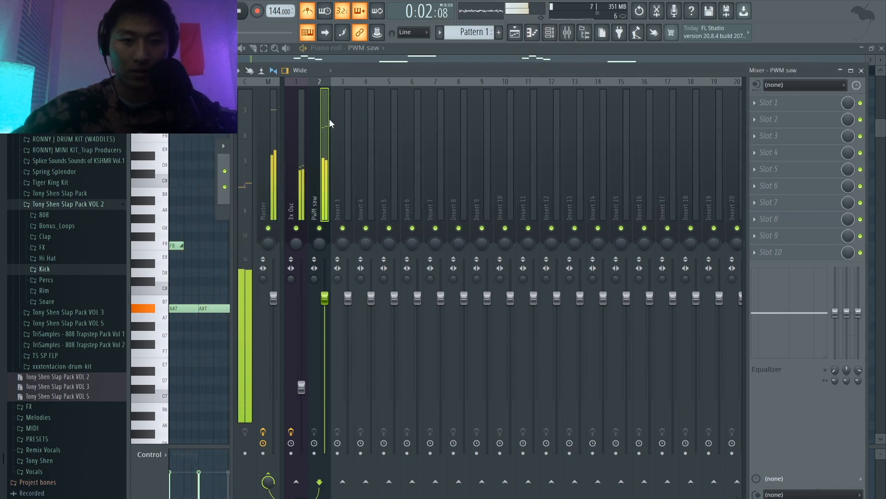
Step: Turn off the metronome and load Fruity Blood Overdrive in slot 1 of the PWM saw mixer track
{"action": "left_click", "coordinate": [801, 101]}
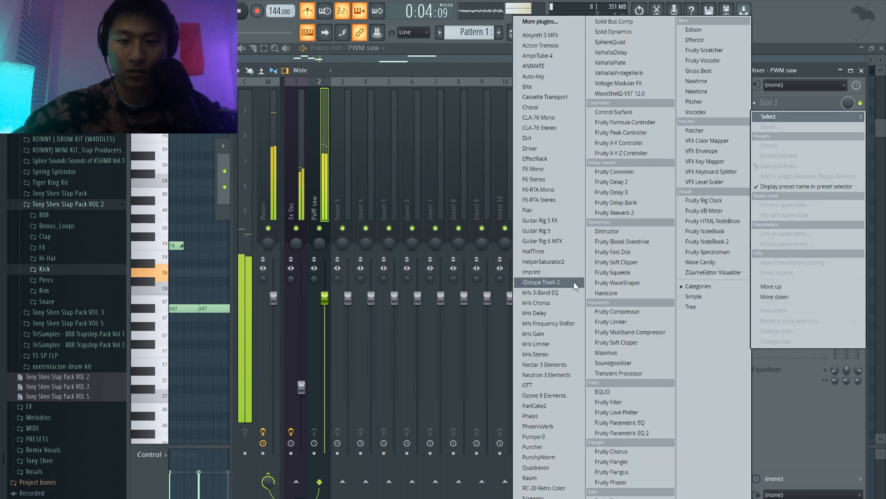
{"action": "left_click", "coordinate": [306, 9]}
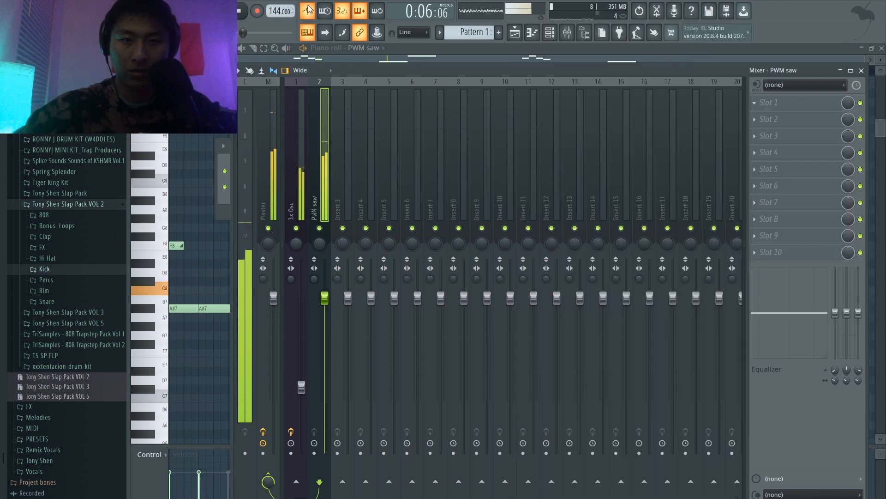
{"action": "left_click", "coordinate": [804, 102]}
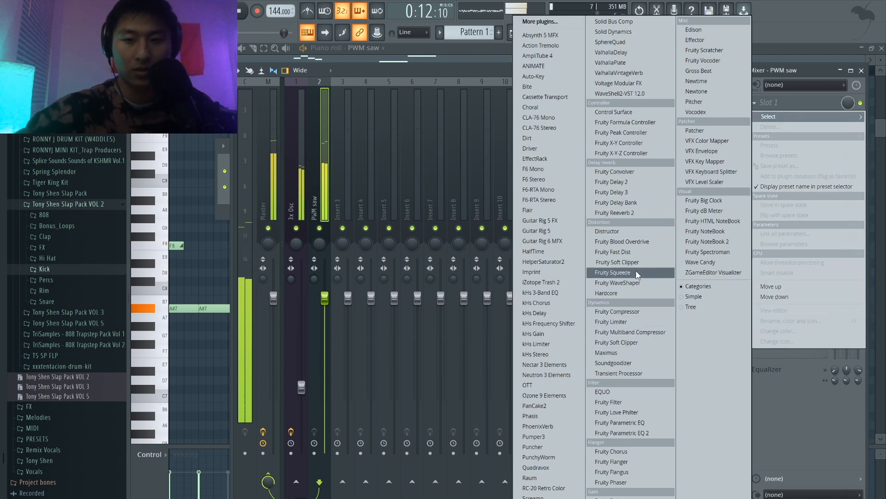
{"action": "left_click", "coordinate": [636, 242]}
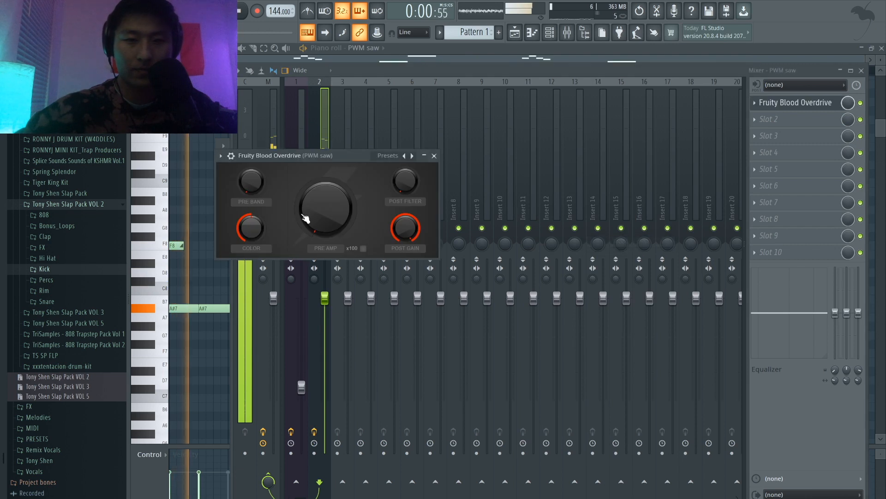
Step: Raise the overdrive's pre amp to about a quarter and lower its post gain to about three quarters during playback
{"action": "left_click_drag", "start_coordinate": [358, 211], "coordinate": [357, 180]}
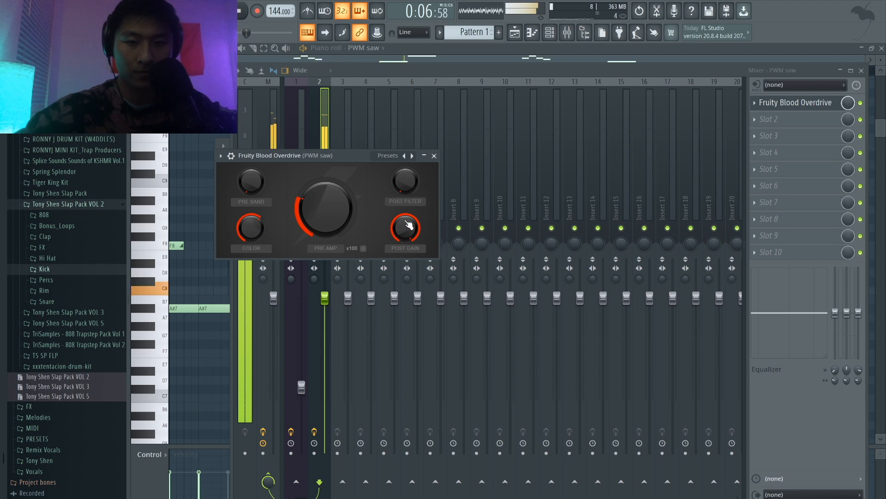
{"action": "left_click_drag", "start_coordinate": [406, 221], "coordinate": [407, 227]}
{"action": "key", "text": "space"}
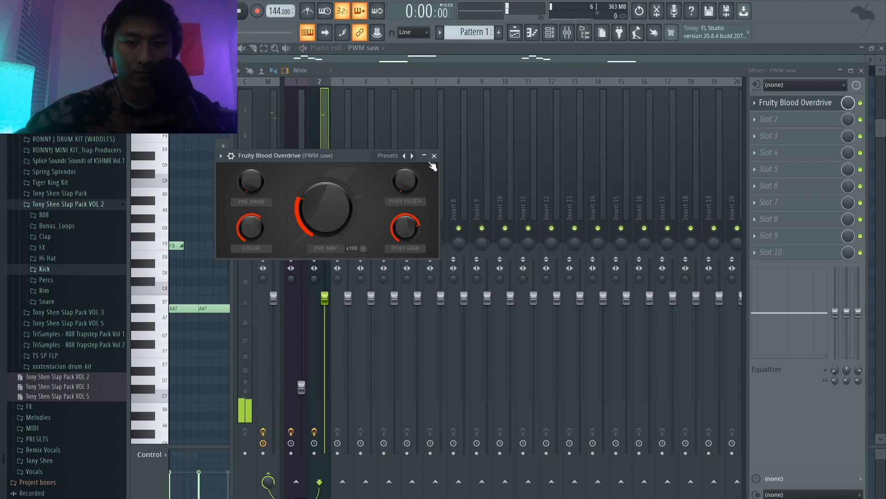
{"action": "left_click", "coordinate": [434, 156]}
Step: Load Fruity Reeverb 2 in slot 2 of the PWM saw track, slightly lower its wet level and increase its room size
{"action": "left_click", "coordinate": [793, 123]}
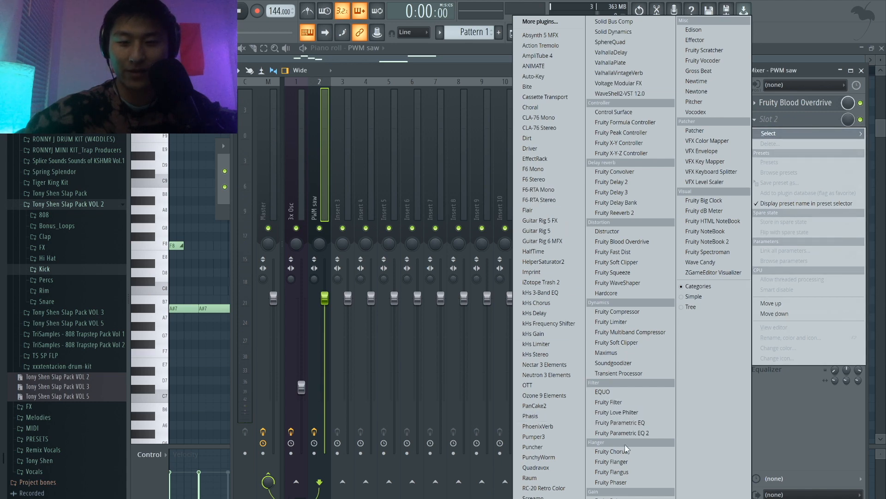
{"action": "left_click", "coordinate": [647, 210]}
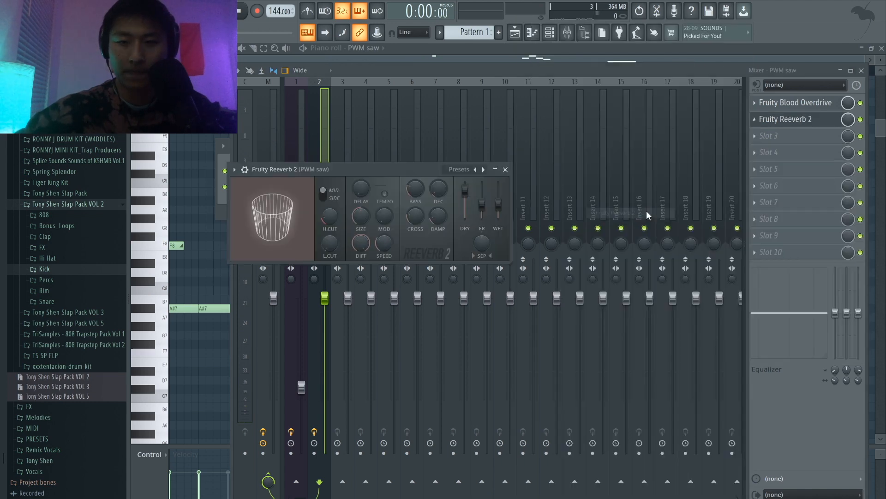
{"action": "key", "text": "space"}
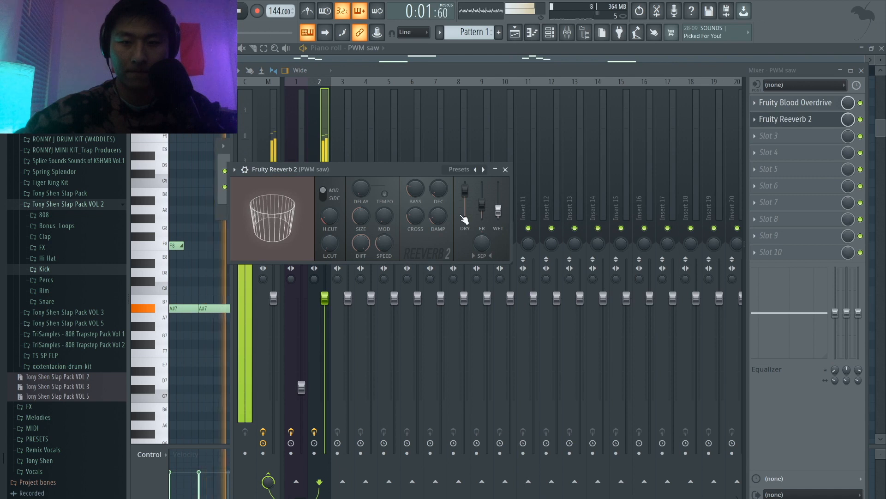
{"action": "left_click_drag", "start_coordinate": [368, 220], "coordinate": [368, 212]}
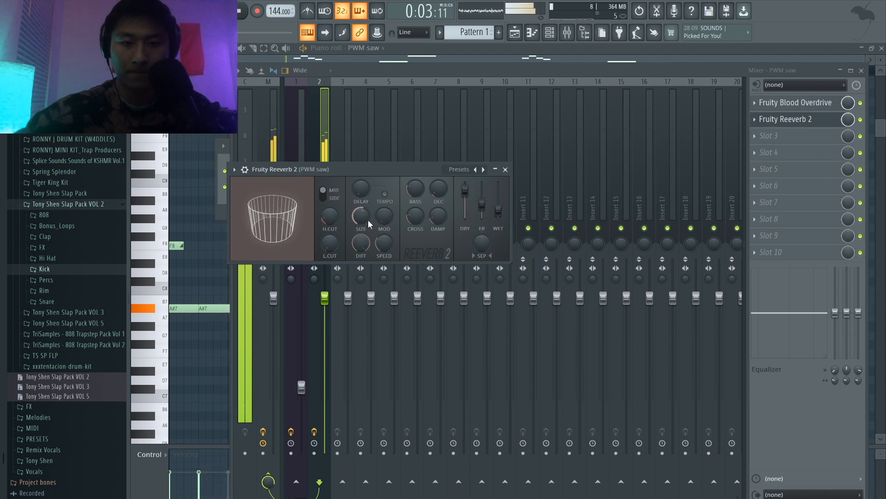
{"action": "left_click", "coordinate": [505, 170]}
{"action": "key", "text": "space"}
Step: Lower the PWM saw track's volume substantially and the 3x Osc track's volume slightly, checking the balance in playback
{"action": "left_click_drag", "start_coordinate": [325, 297], "coordinate": [324, 355]}
{"action": "key", "text": "space"}
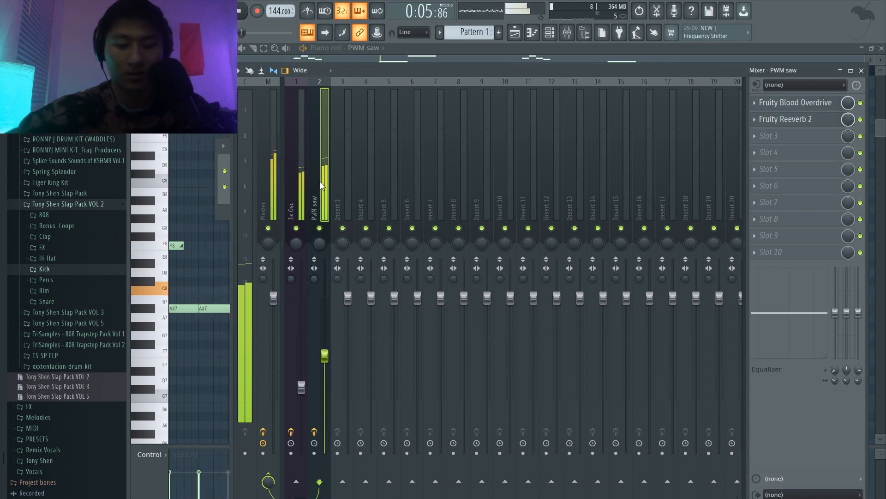
{"action": "left_click_drag", "start_coordinate": [302, 387], "coordinate": [302, 391]}
{"action": "key", "text": "space"}
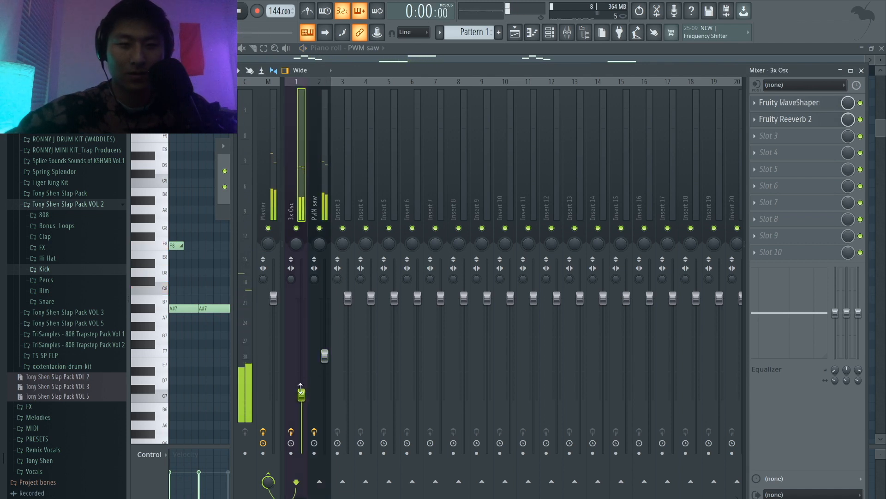
Step: Route the 3x Osc and PWM saw mixer tracks to insert 3 only and play the pattern through it
{"action": "left_click", "coordinate": [320, 188], "text": "ctrl"}
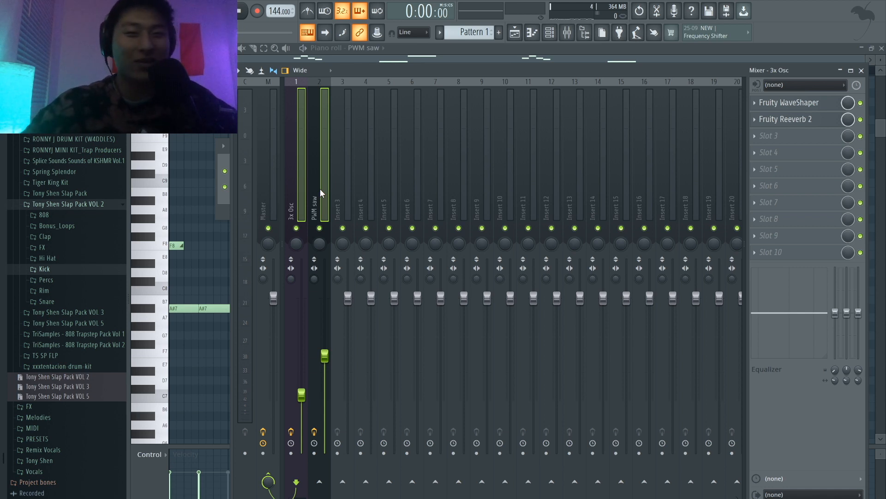
{"action": "key", "text": "space"}
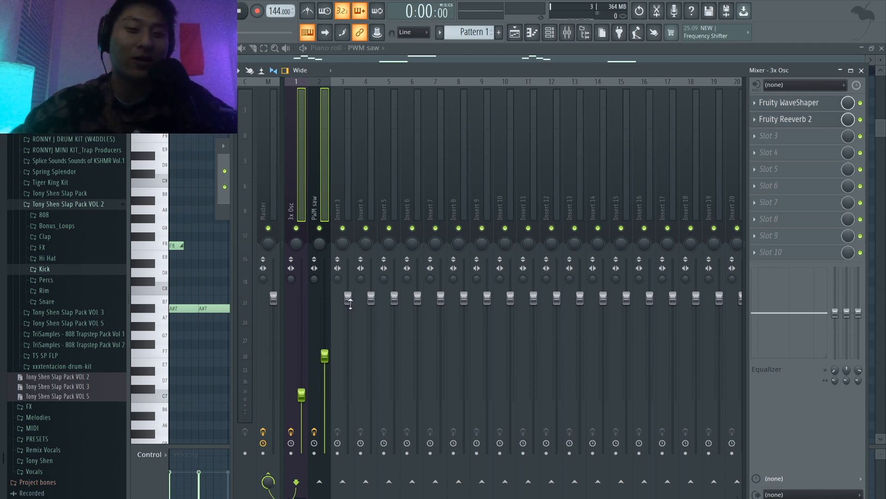
{"action": "right_click", "coordinate": [345, 482]}
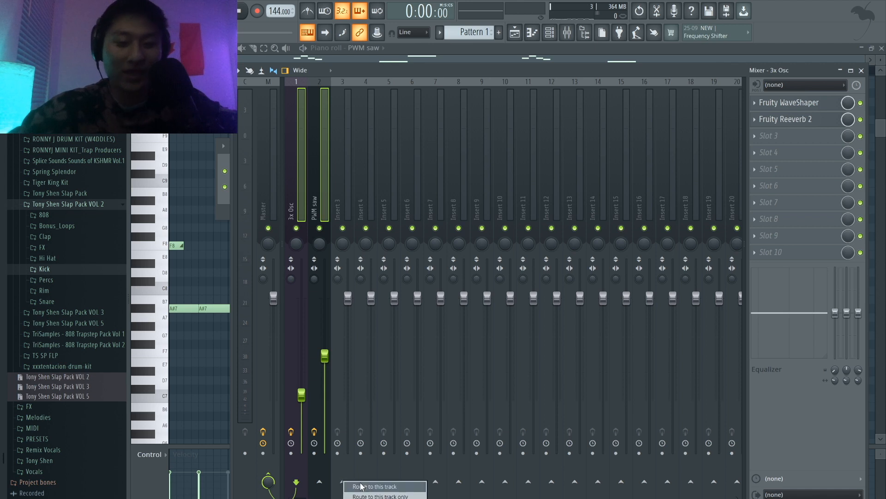
{"action": "left_click", "coordinate": [366, 495]}
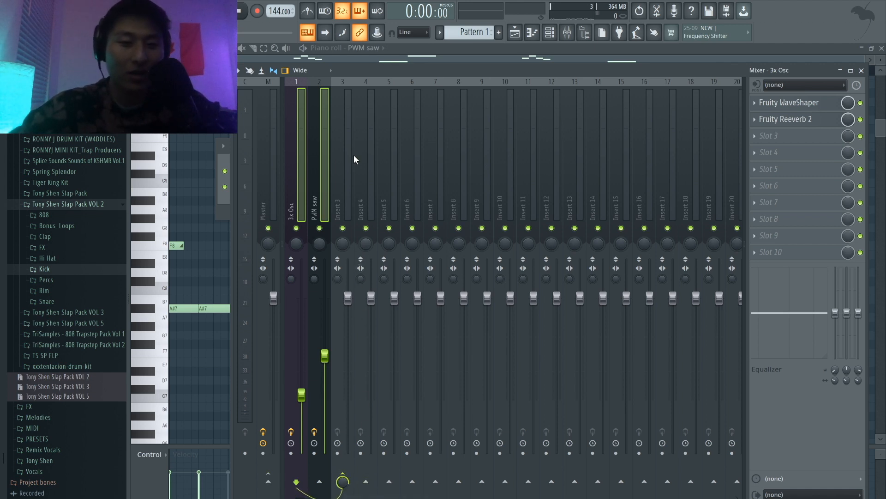
{"action": "key", "text": "space"}
{"action": "left_click", "coordinate": [344, 163]}
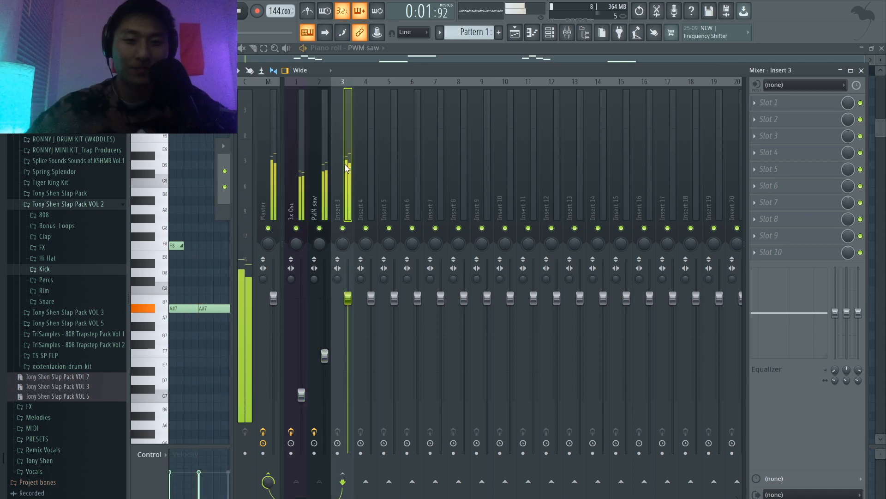
{"action": "key", "text": "space"}
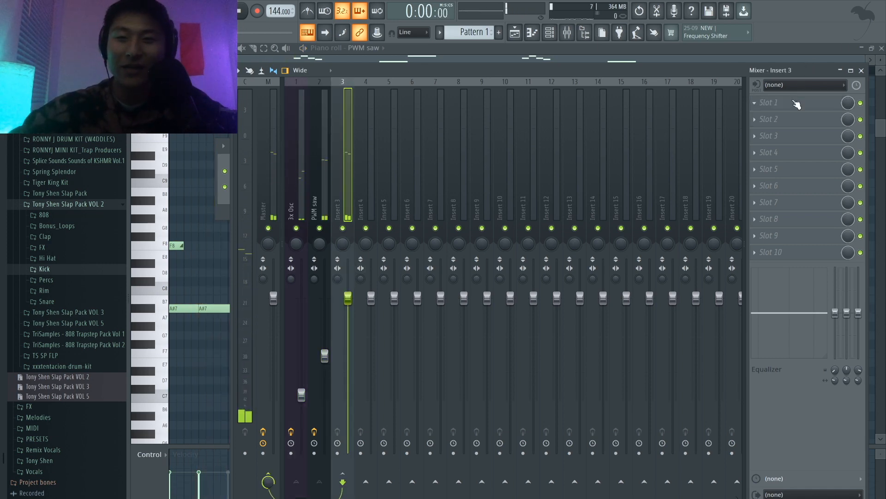
Step: Load OTT in slot 1 of insert 3 and audition its effect on the combined melody and chords
{"action": "left_click", "coordinate": [795, 103]}
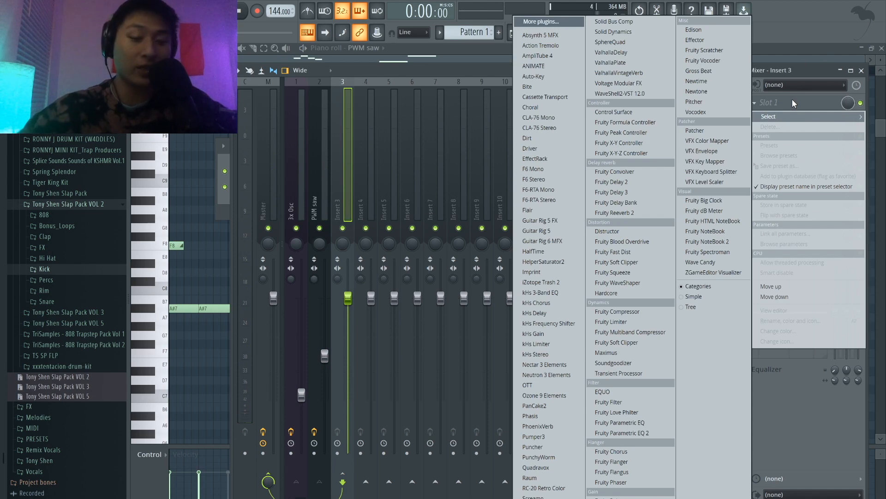
{"action": "left_click", "coordinate": [562, 387]}
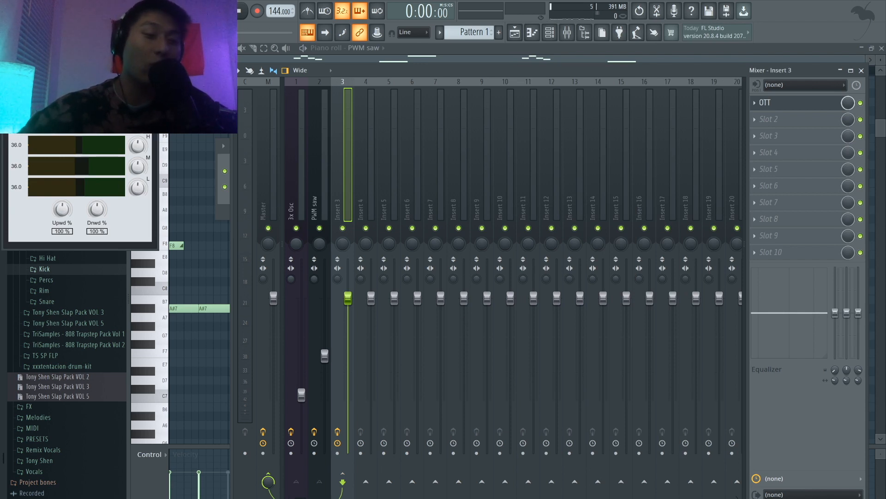
{"action": "key", "text": "space"}
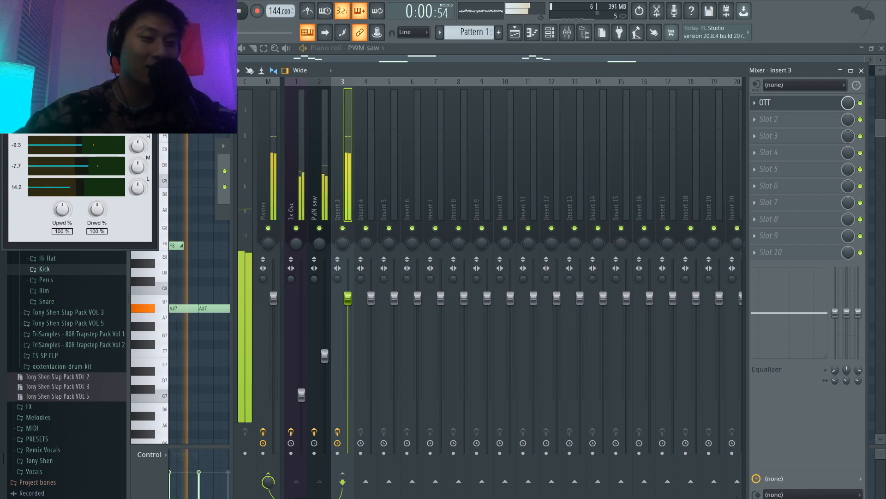
{"action": "key", "text": "space"}
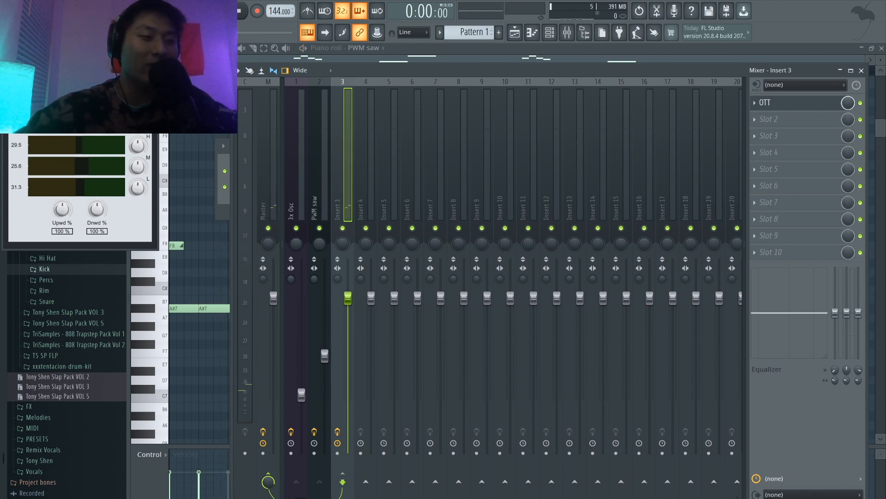
Step: Replay the pattern, close the OTT window and lower the PWM saw track's volume very slightly
{"action": "key", "text": "space"}
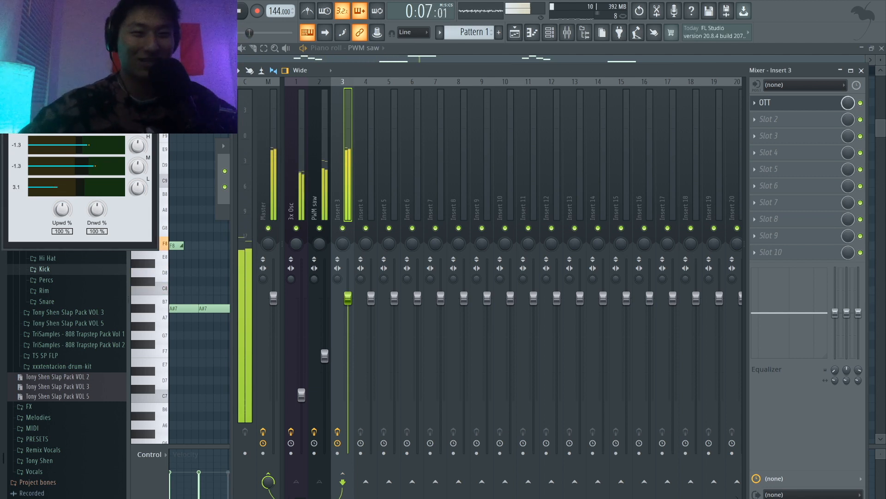
{"action": "left_click", "coordinate": [150, 29]}
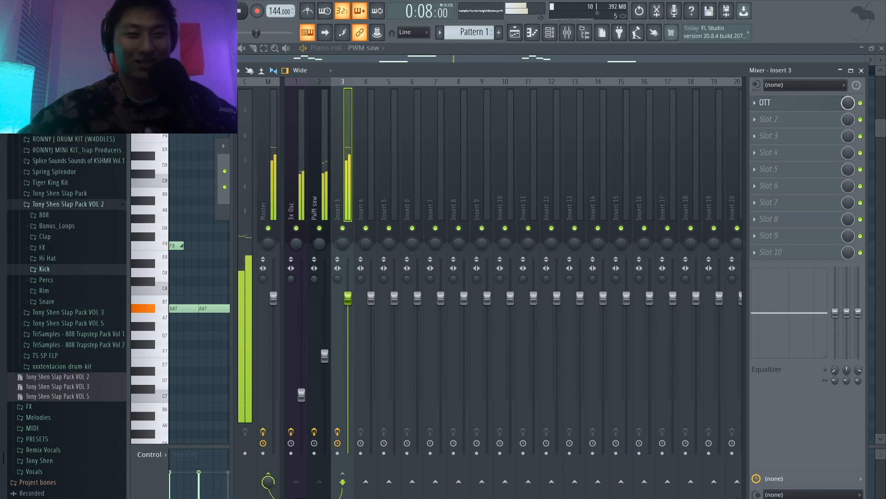
{"action": "left_click", "coordinate": [325, 356]}
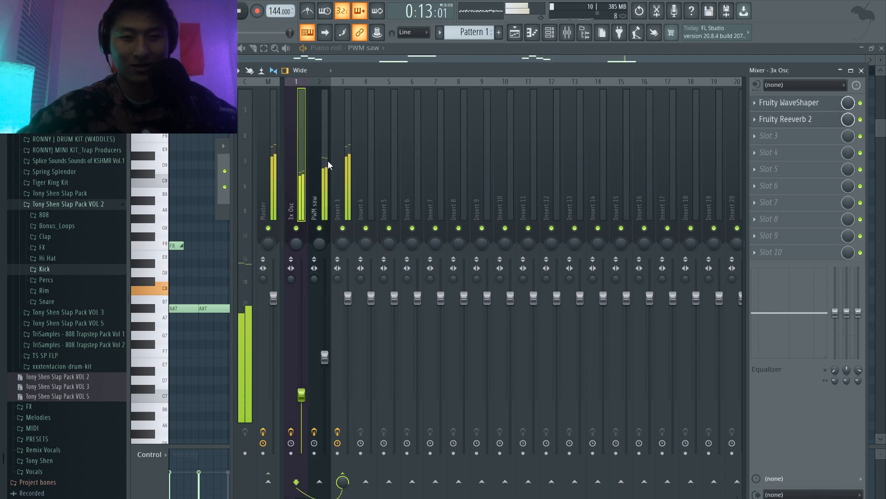
Step: Lower the PWM saw mixer track's volume slightly and raise the 3x Osc track's volume very slightly
{"action": "left_click", "coordinate": [344, 158]}
{"action": "left_click_drag", "start_coordinate": [324, 357], "coordinate": [301, 391]}
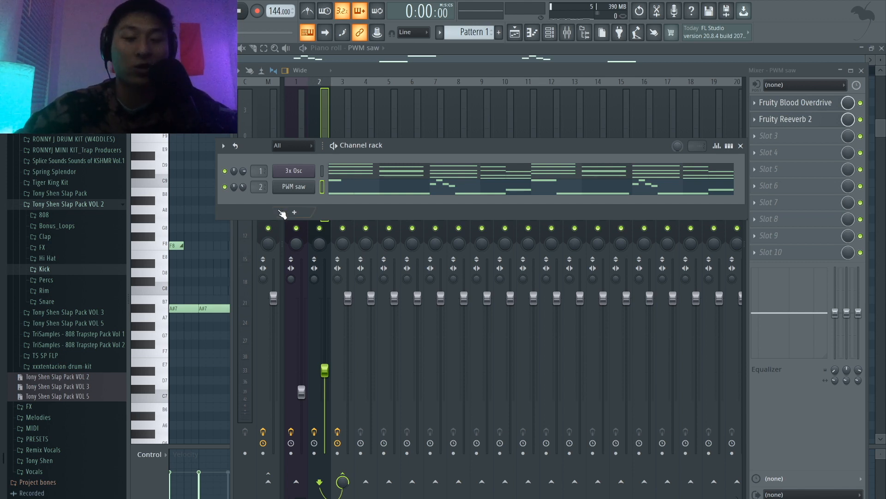
Step: Add a second 3x Osc channel and enable its volume envelope
{"action": "left_click", "coordinate": [293, 212]}
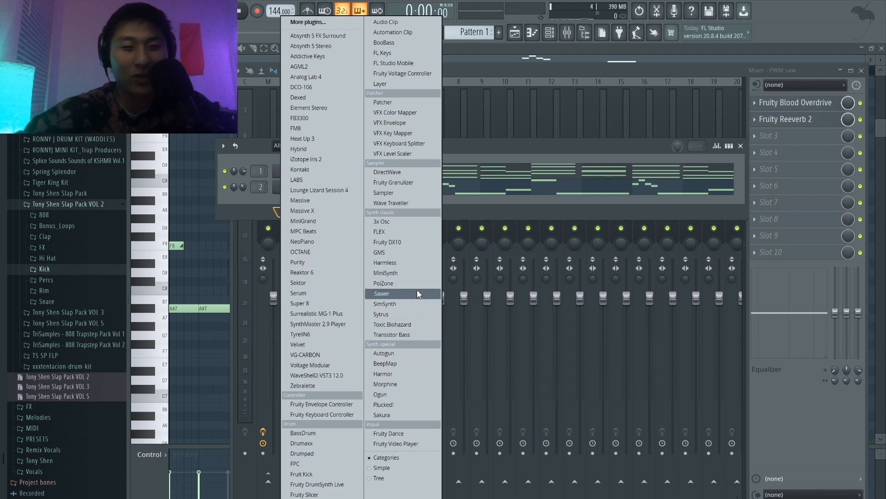
{"action": "left_click", "coordinate": [428, 223]}
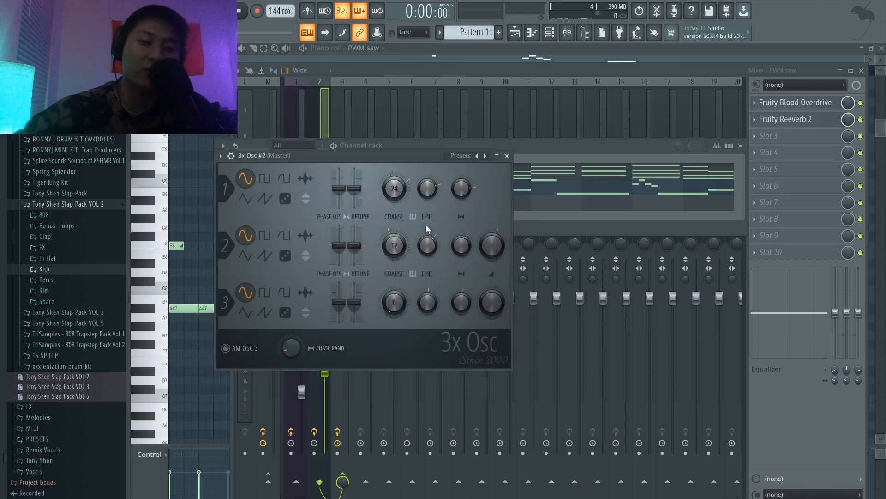
{"action": "left_click", "coordinate": [231, 157]}
{"action": "left_click", "coordinate": [273, 175]}
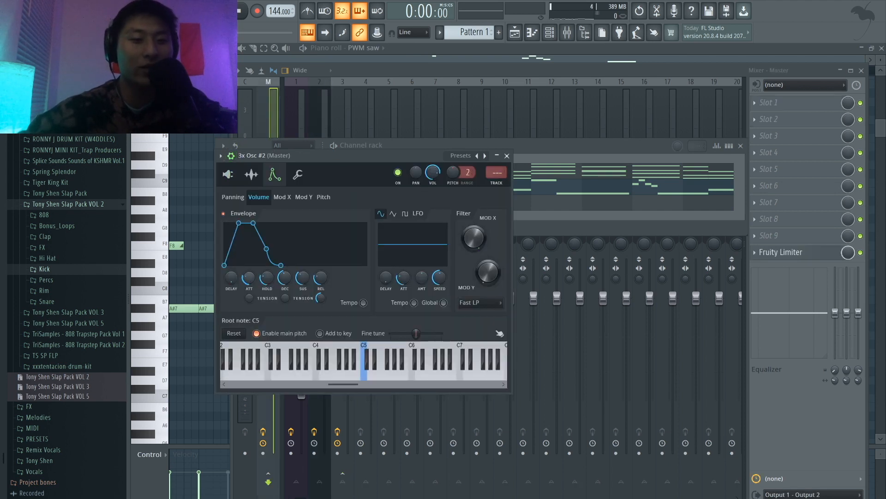
Step: Reduce the envelope's attack, hold and sustain to zero, auditioning the new 3x Osc with test notes
{"action": "left_click_drag", "start_coordinate": [248, 277], "coordinate": [284, 281]}
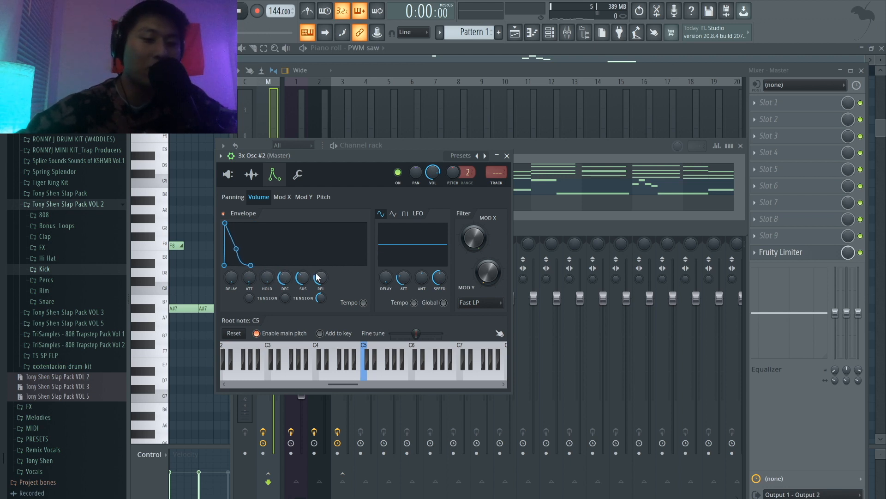
{"action": "key", "text": "c"}
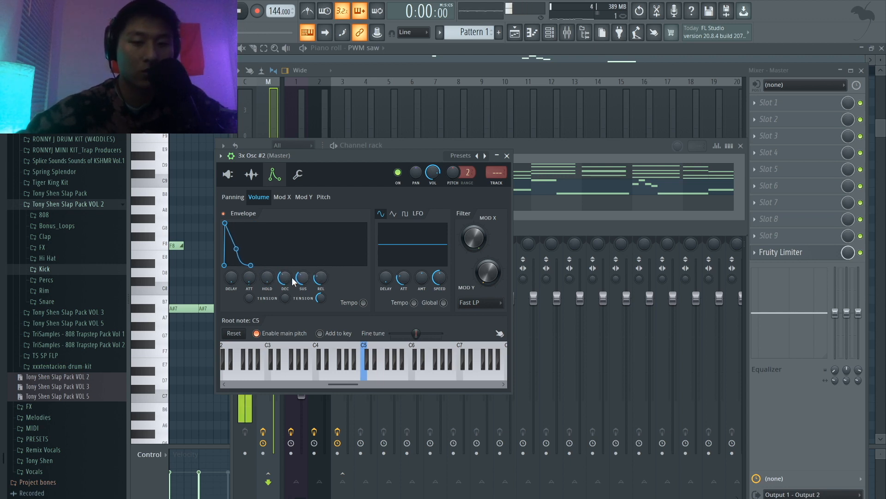
{"action": "left_click_drag", "start_coordinate": [303, 277], "coordinate": [285, 277]}
{"action": "key", "text": "c"}
{"action": "key", "text": "c"}
{"action": "key", "text": "c"}
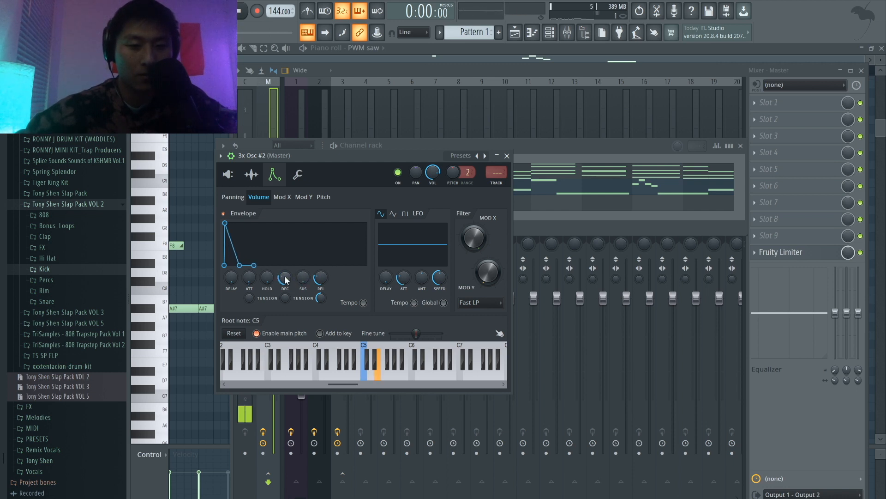
Step: Lengthen the volume envelope's decay slightly and its release more, playing test notes to check the pluck
{"action": "scroll", "coordinate": [285, 279], "scroll_direction": "up", "scroll_amount": 2}
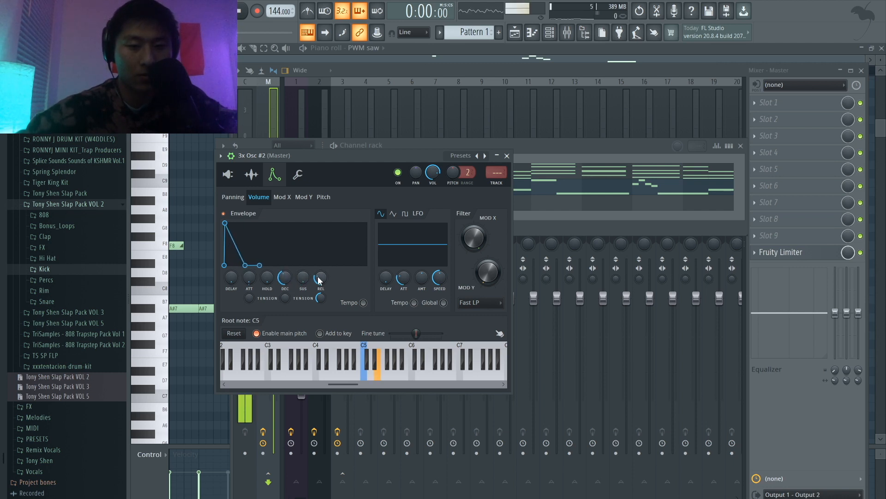
{"action": "scroll", "coordinate": [285, 279], "scroll_direction": "up", "scroll_amount": 1}
{"action": "left_click_drag", "start_coordinate": [322, 279], "coordinate": [321, 272]}
{"action": "key", "text": "c"}
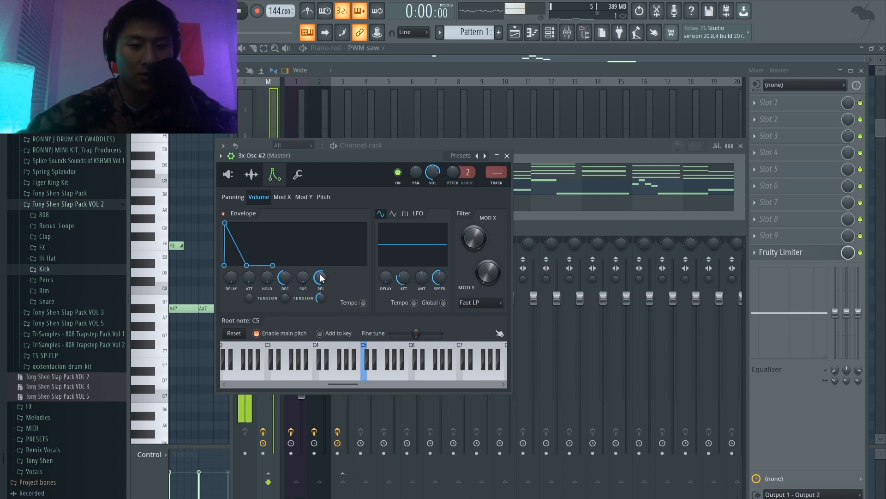
{"action": "key", "text": "c"}
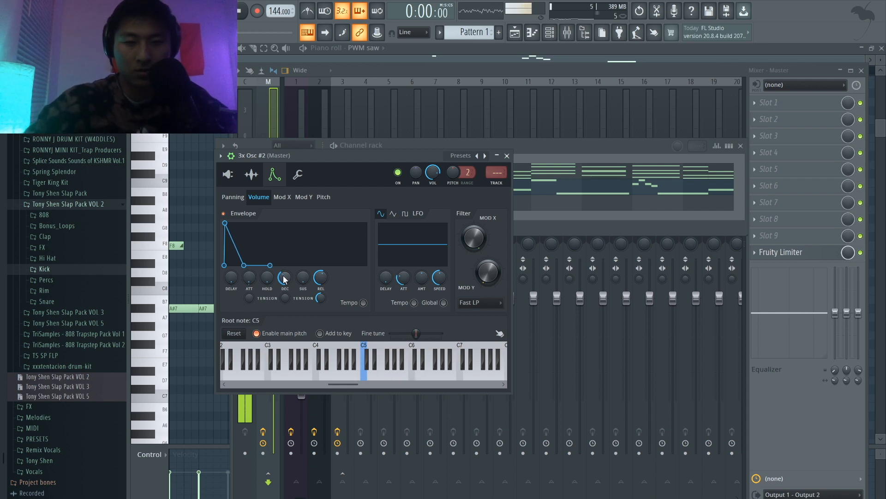
Step: Set oscillator 1 to sine at coarse 12, oscillator 2 to a quiet square at coarse 24, and oscillator 3 to coarse 12
{"action": "left_click", "coordinate": [228, 176]}
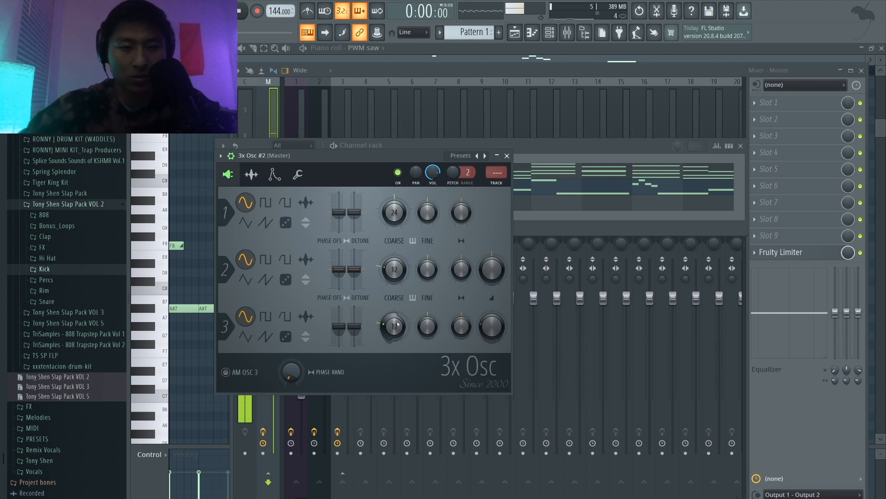
{"action": "left_click", "coordinate": [269, 205]}
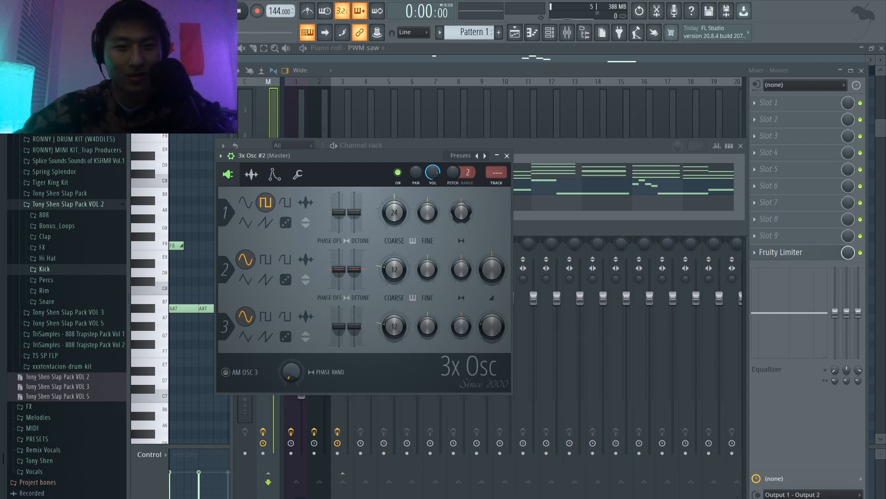
{"action": "left_click", "coordinate": [252, 202]}
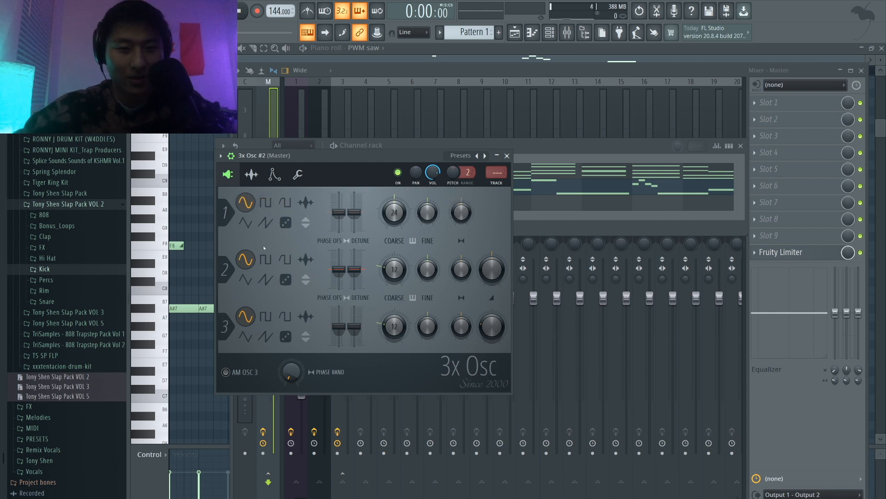
{"action": "left_click", "coordinate": [266, 259]}
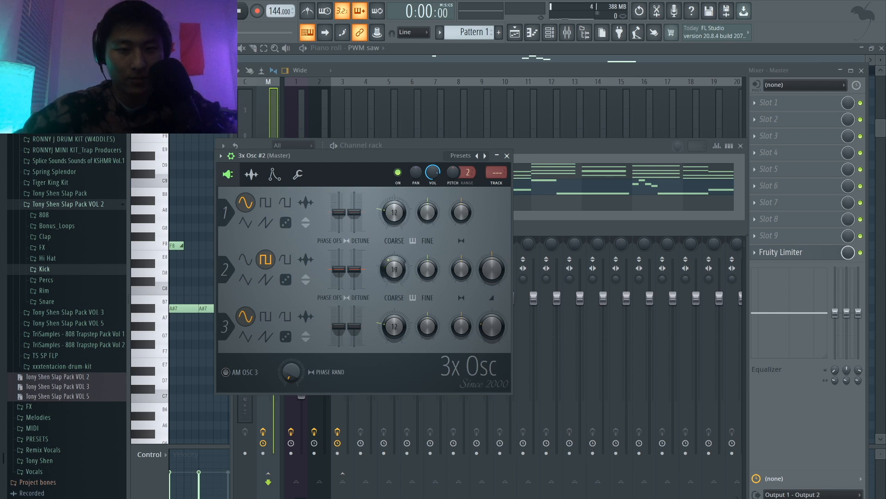
{"action": "left_click_drag", "start_coordinate": [395, 270], "coordinate": [394, 267]}
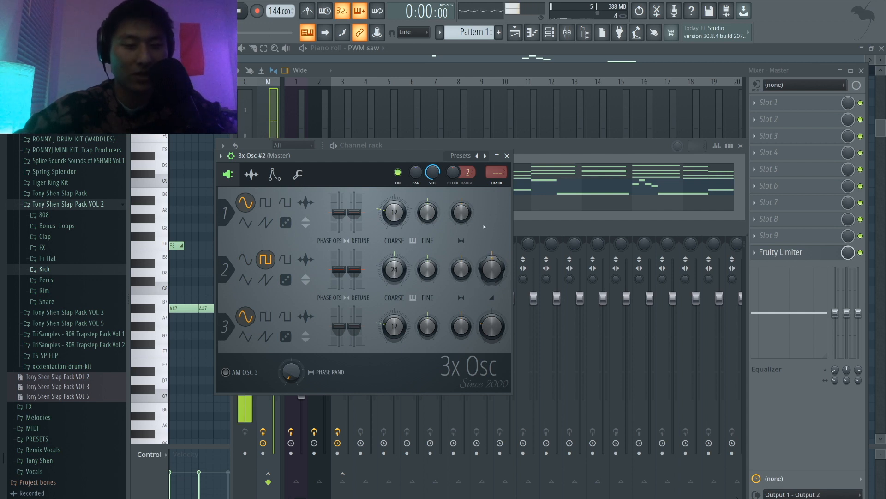
{"action": "left_click_drag", "start_coordinate": [492, 269], "coordinate": [492, 267]}
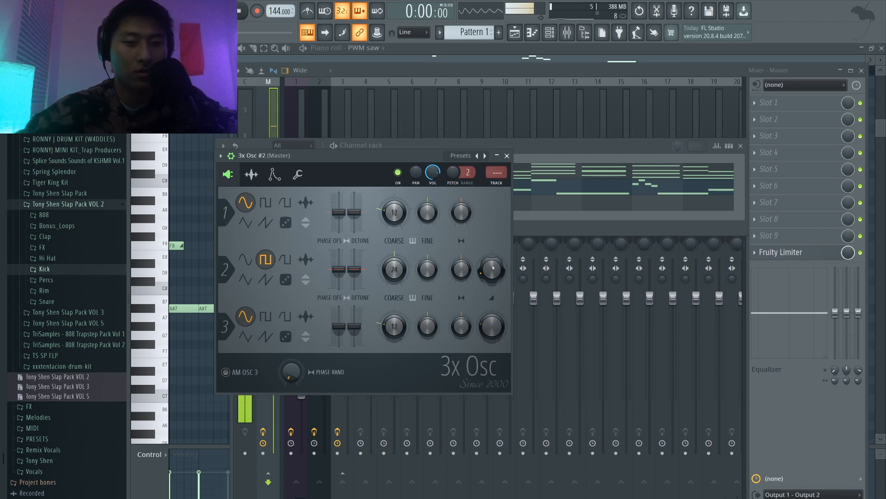
Step: Enter short D#8, F8, D#8 and D8 notes leading up to bar 3 in the 3x Osc #2 piano roll
{"action": "left_click", "coordinate": [507, 155]}
{"action": "left_click", "coordinate": [396, 206]}
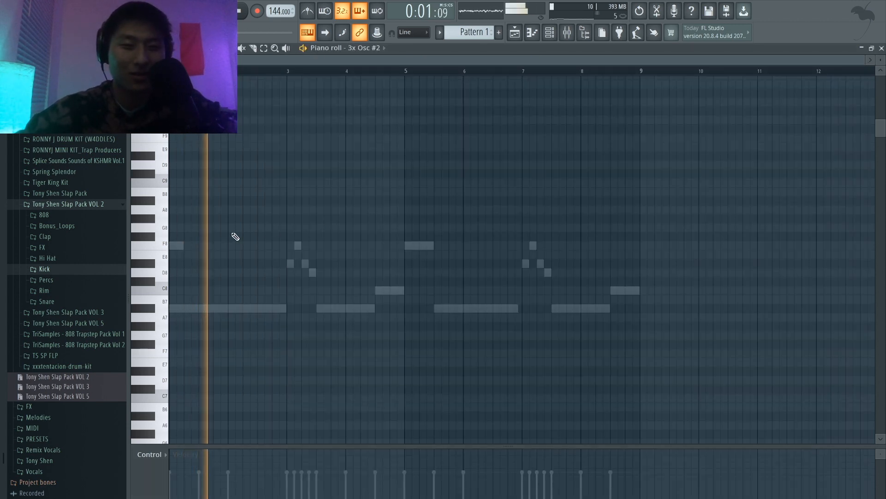
{"action": "key", "text": "space"}
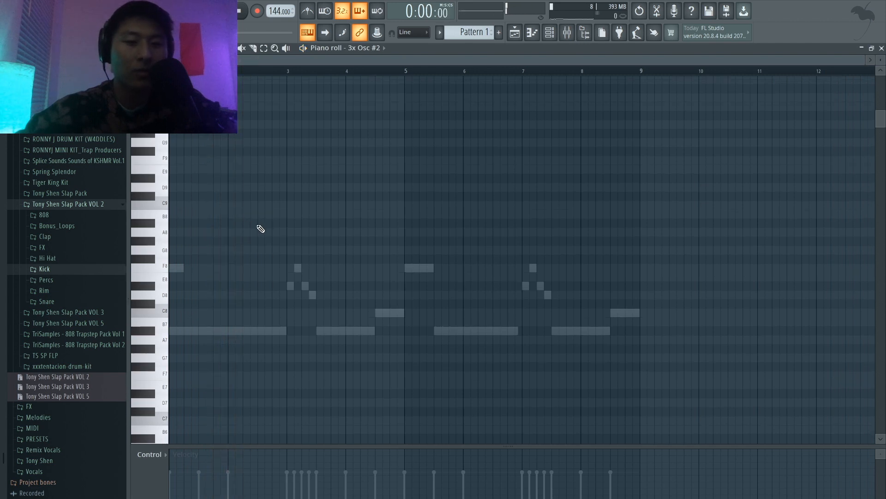
{"action": "left_click", "coordinate": [260, 285]}
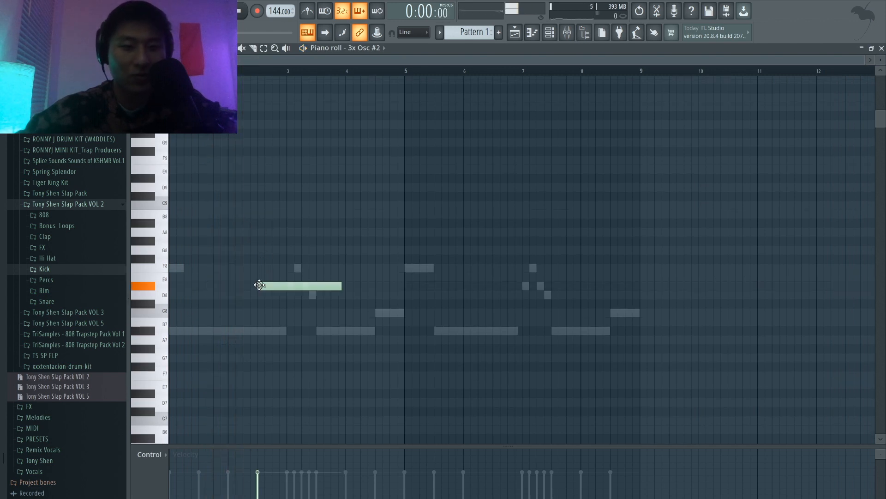
{"action": "left_click_drag", "start_coordinate": [341, 285], "coordinate": [265, 293]}
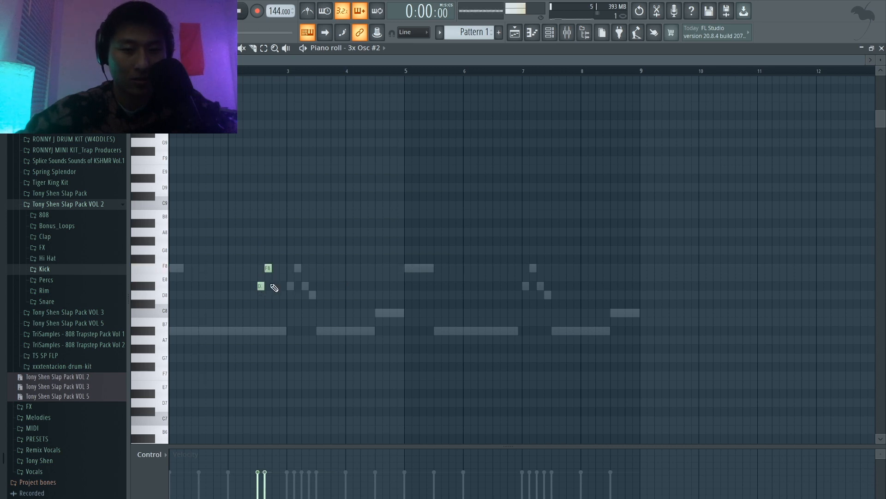
{"action": "left_click", "coordinate": [273, 286]}
{"action": "scroll", "coordinate": [280, 300], "scroll_direction": "up", "scroll_amount": 3}
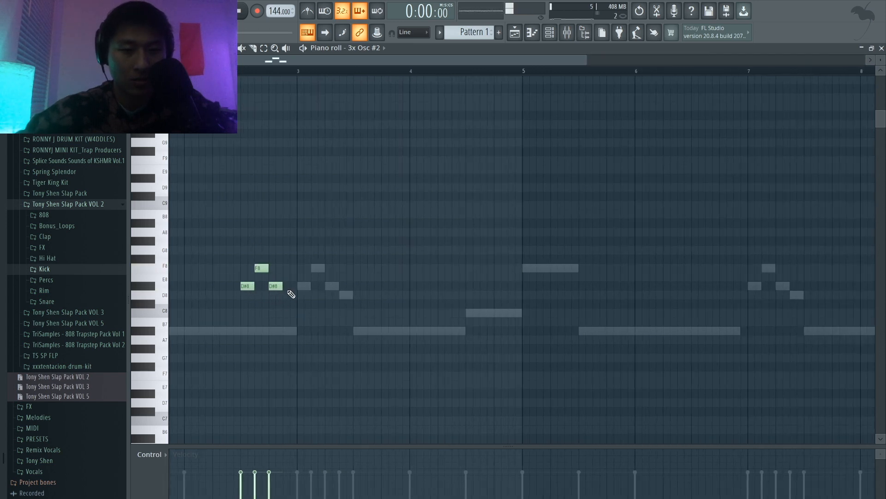
{"action": "left_click", "coordinate": [286, 295]}
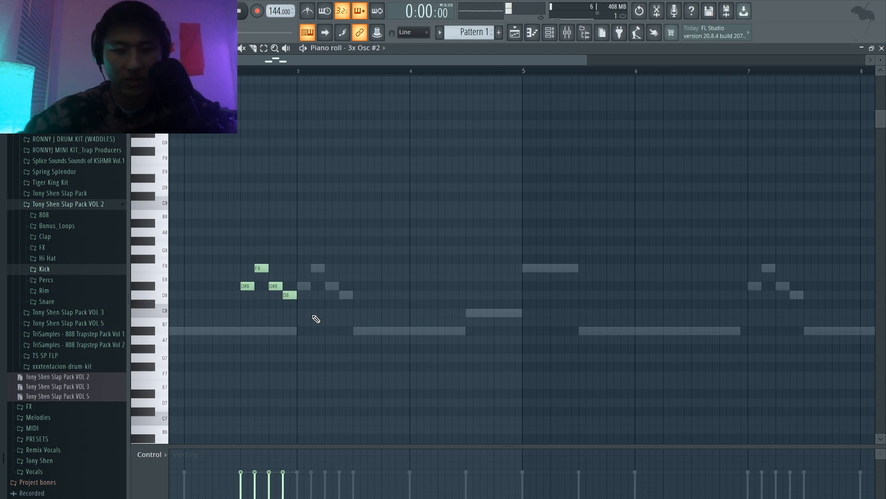
Step: Transpose the four notes down one octave and play the pattern to check them
{"action": "key", "text": "ctrl+Down"}
{"action": "key", "text": "space"}
{"action": "scroll", "coordinate": [315, 319], "scroll_direction": "down", "scroll_amount": 3}
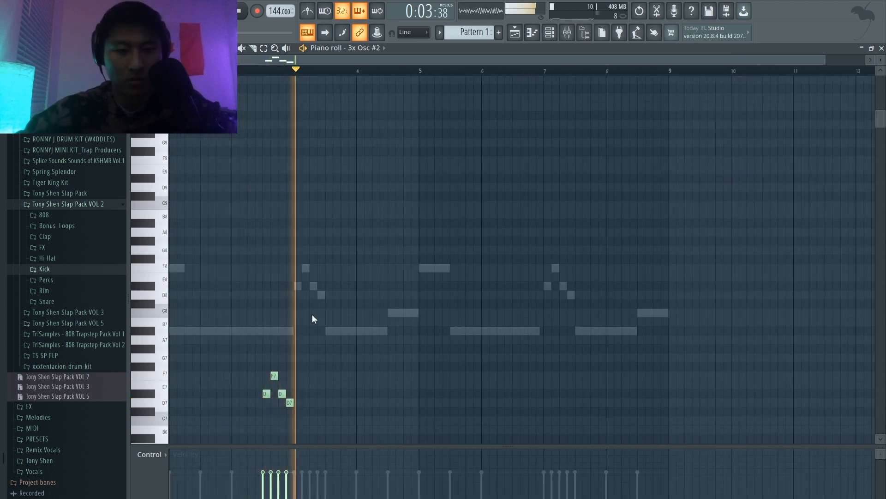
{"action": "key", "text": "space"}
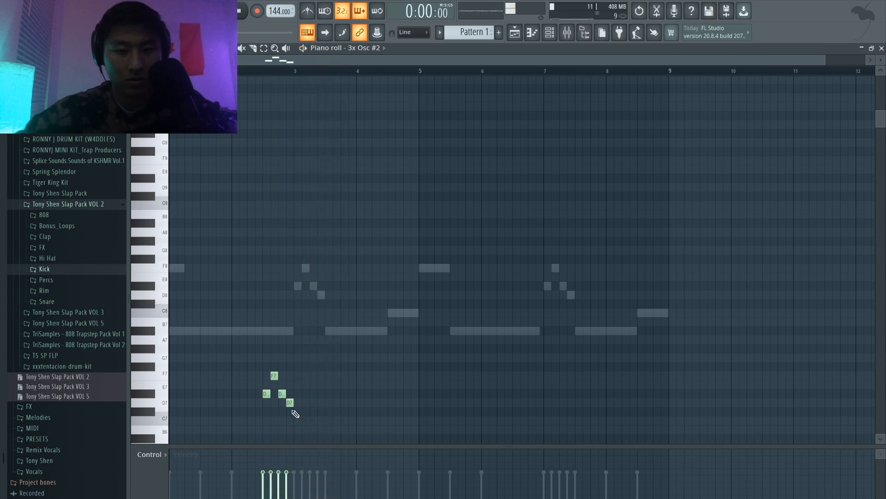
Step: Add a short A#6 note at bar 3 and copy the five-note phrase four bars later, so it ends at bar 7
{"action": "left_click", "coordinate": [297, 438]}
{"action": "key", "text": "space"}
{"action": "scroll", "coordinate": [315, 398], "scroll_direction": "down", "scroll_amount": 2}
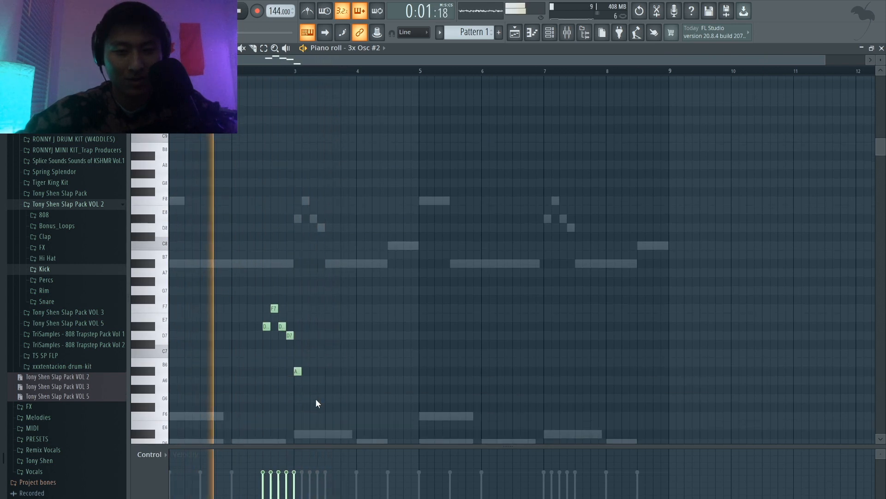
{"action": "left_click_drag", "start_coordinate": [315, 398], "coordinate": [249, 283]}
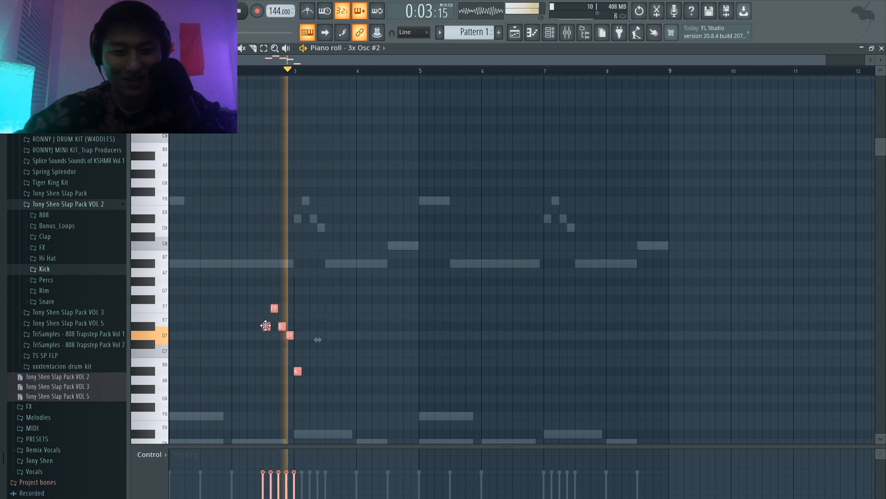
{"action": "left_click_drag", "start_coordinate": [270, 324], "coordinate": [516, 327]}
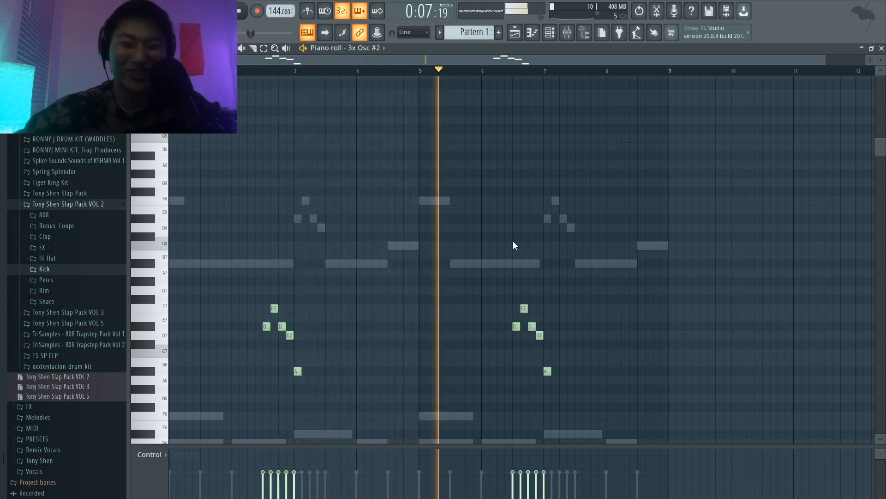
Step: Add a short F7 note at bar 6 and a short D7 one beat after it, and replay the pattern
{"action": "left_click", "coordinate": [485, 192]}
{"action": "key", "text": "space"}
{"action": "left_click_drag", "start_coordinate": [485, 194], "coordinate": [483, 311]}
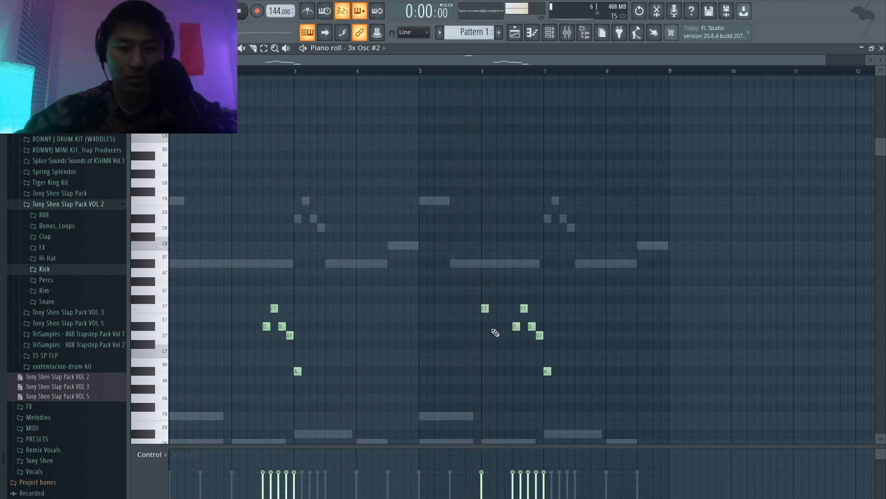
{"action": "key", "text": "space"}
{"action": "scroll", "coordinate": [492, 376], "scroll_direction": "down", "scroll_amount": 1}
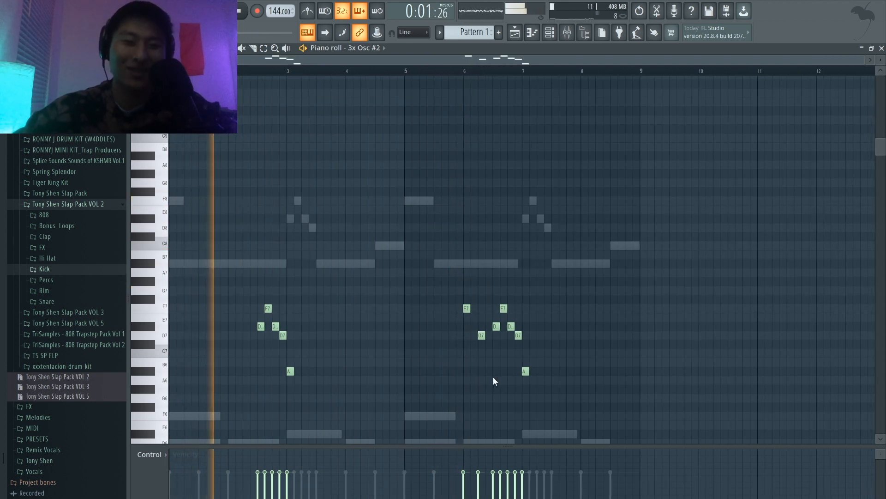
Step: Assign 3x Osc #2 to mixer insert 4 and lower that track's volume substantially while the pattern plays
{"action": "left_click", "coordinate": [549, 32]}
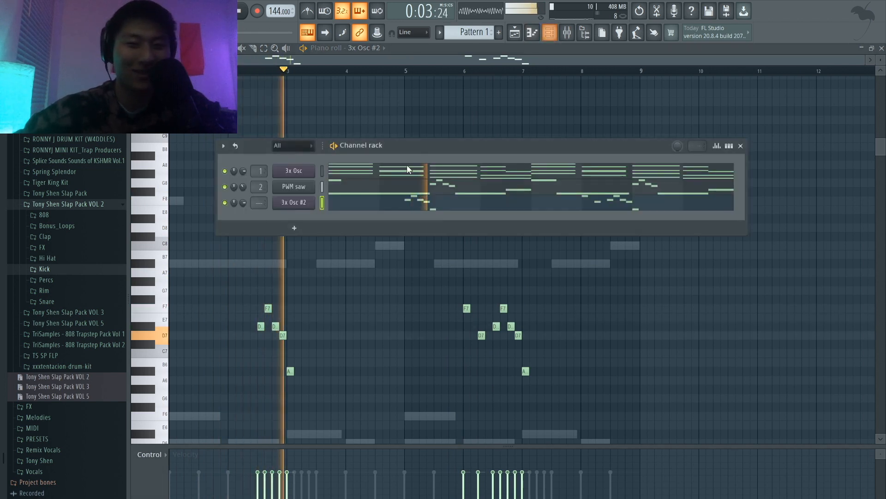
{"action": "left_click", "coordinate": [567, 32]}
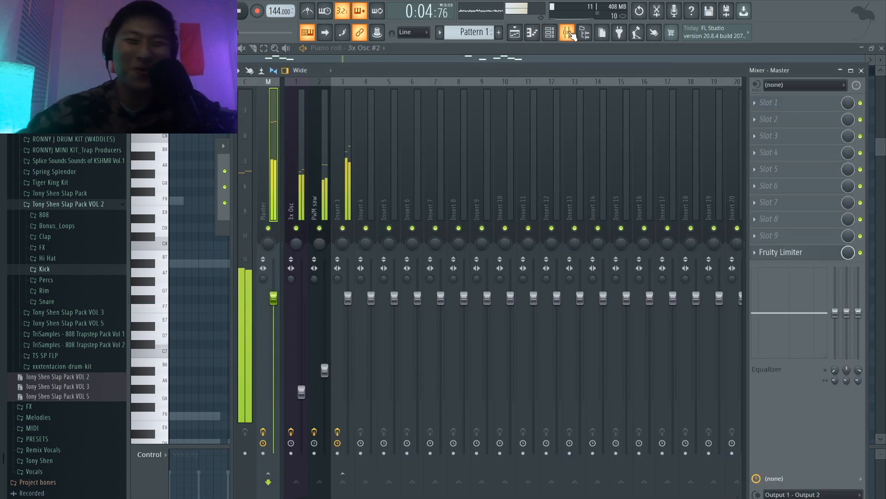
{"action": "left_click", "coordinate": [363, 191]}
{"action": "key", "text": "space"}
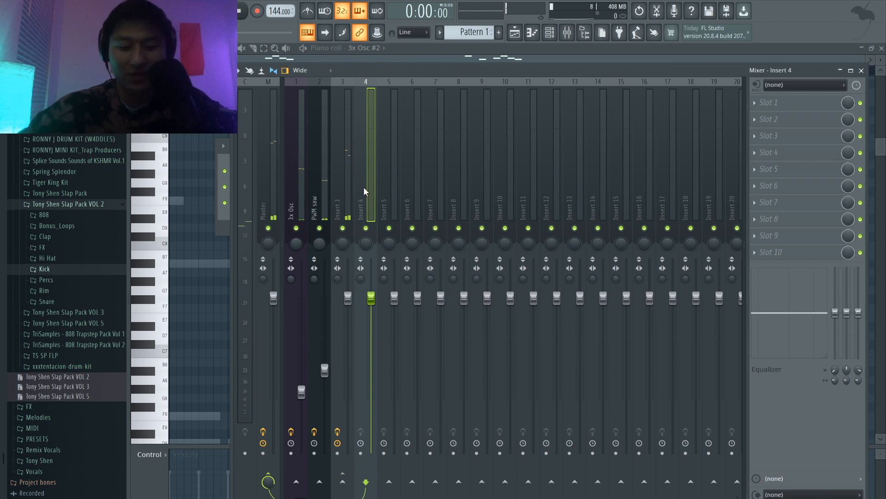
{"action": "key", "text": "ctrl+l"}
{"action": "key", "text": "space"}
{"action": "left_click_drag", "start_coordinate": [371, 298], "coordinate": [370, 371]}
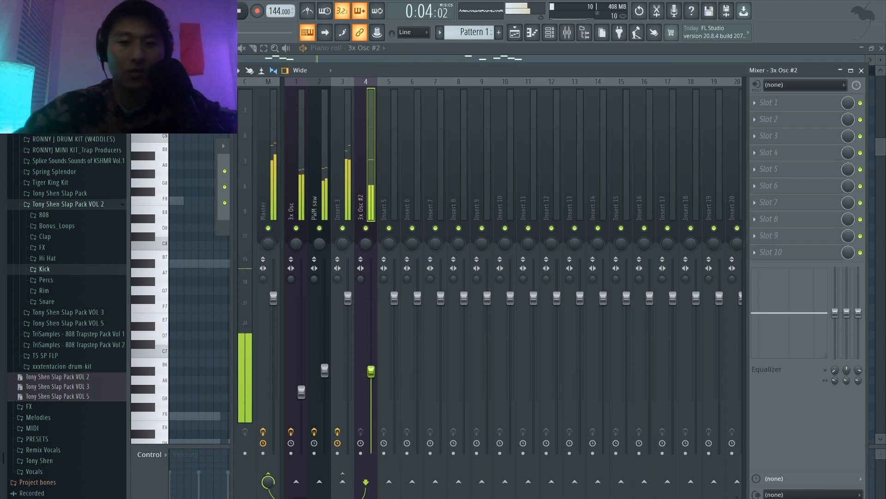
{"action": "key", "text": "space"}
Step: Load Fruity Delay 2 in slot 1 of the 3x Osc #2 mixer track
{"action": "left_click", "coordinate": [788, 104]}
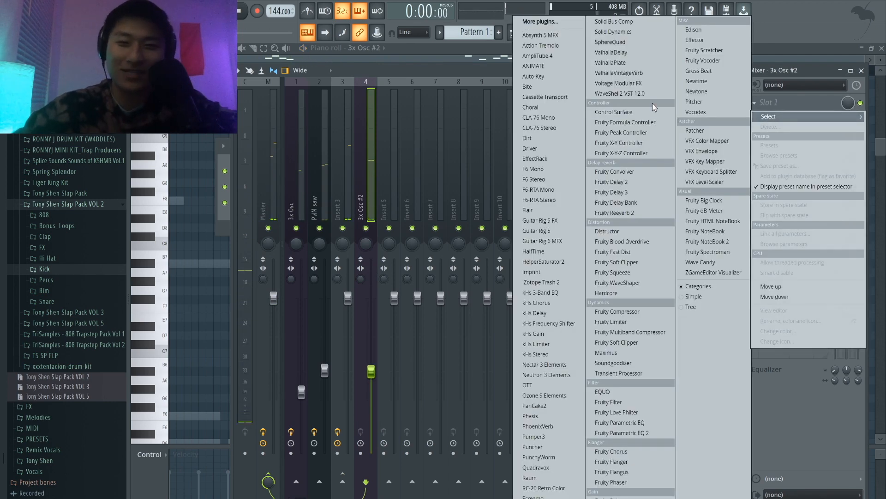
{"action": "left_click", "coordinate": [638, 184]}
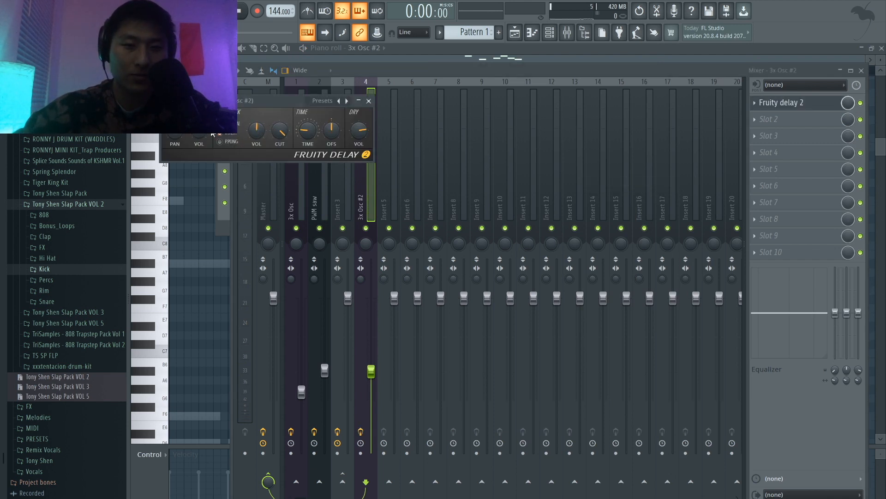
Step: Enable ping-pong feedback in Fruity Delay 2 and lower its feedback volume substantially while auditioning the pattern
{"action": "left_click", "coordinate": [229, 143]}
{"action": "key", "text": "space"}
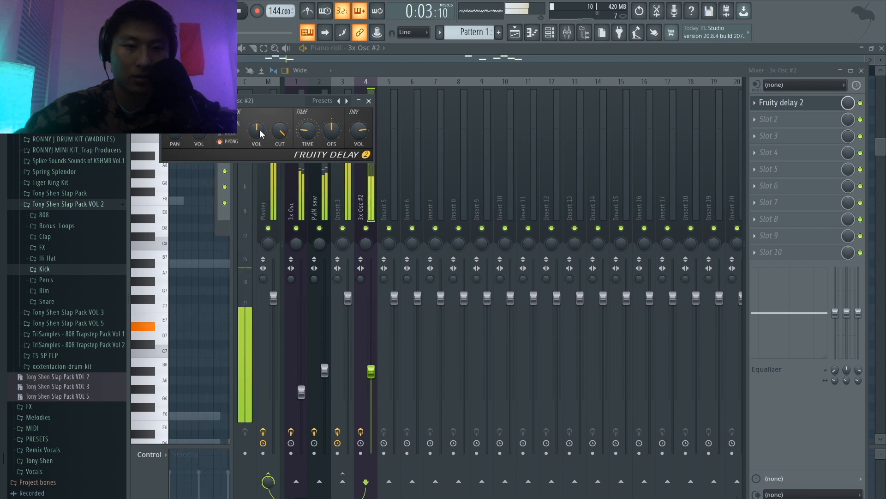
{"action": "left_click_drag", "start_coordinate": [258, 132], "coordinate": [257, 160]}
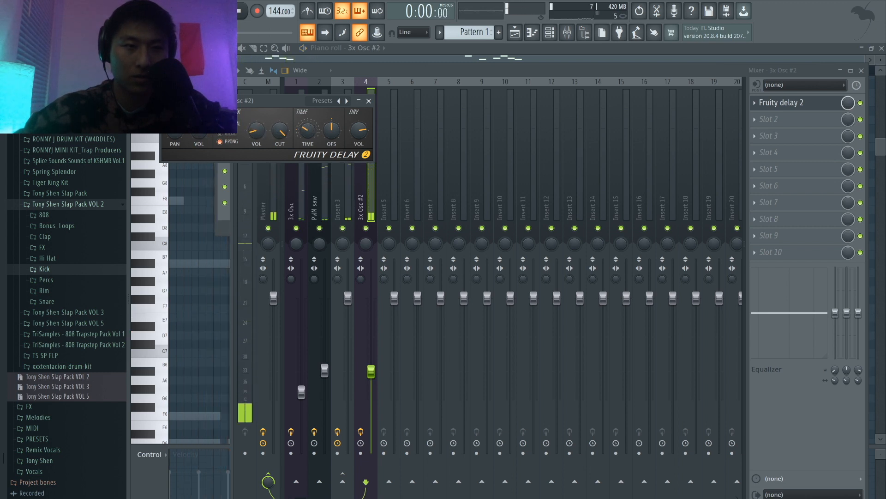
{"action": "key", "text": "space"}
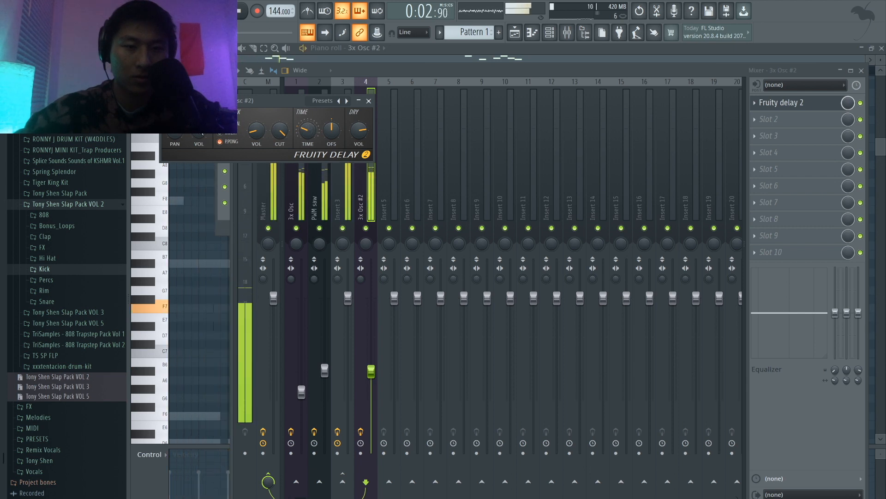
{"action": "left_click", "coordinate": [370, 102]}
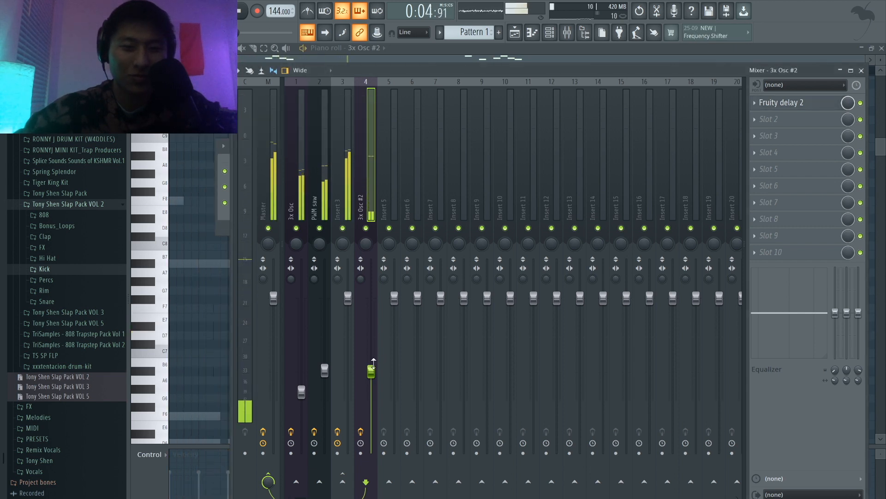
Step: Add the hearts clap from the Claps folder of Tony Shen Slap Pack VOL 3 as a new channel
{"action": "left_click", "coordinate": [549, 33]}
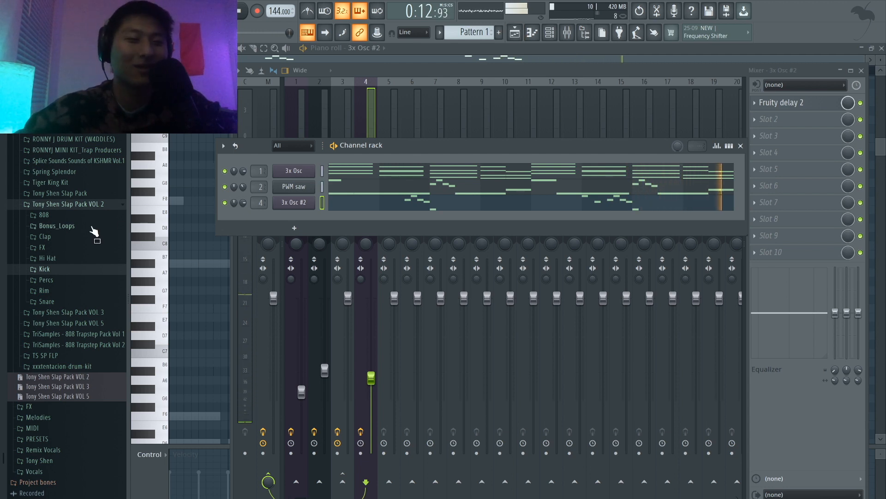
{"action": "left_click", "coordinate": [64, 216]}
{"action": "left_click", "coordinate": [58, 207]}
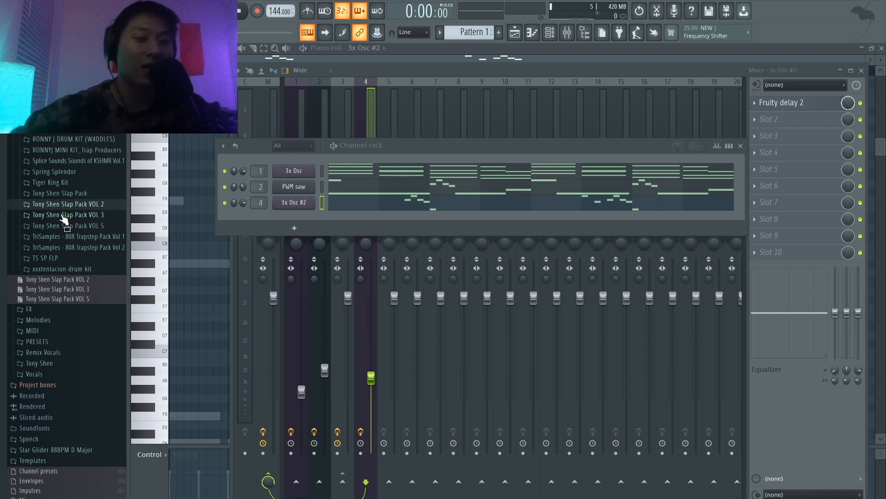
{"action": "left_click", "coordinate": [64, 216]}
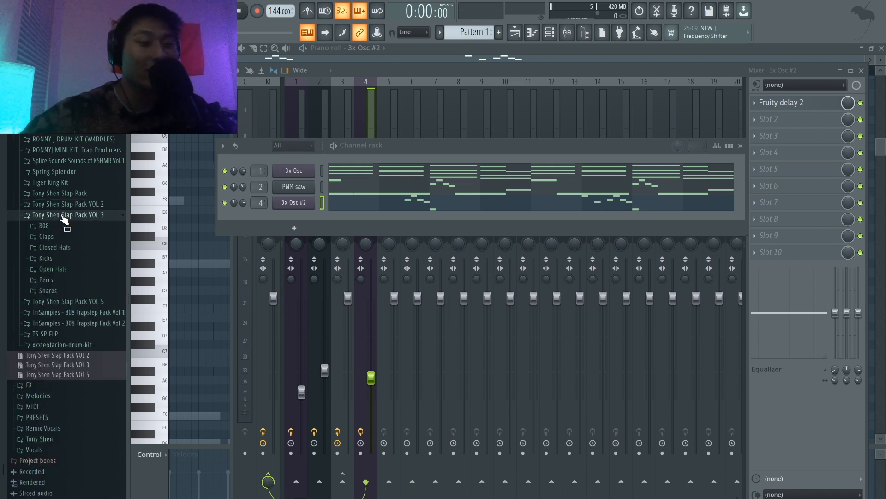
{"action": "left_click", "coordinate": [47, 237]}
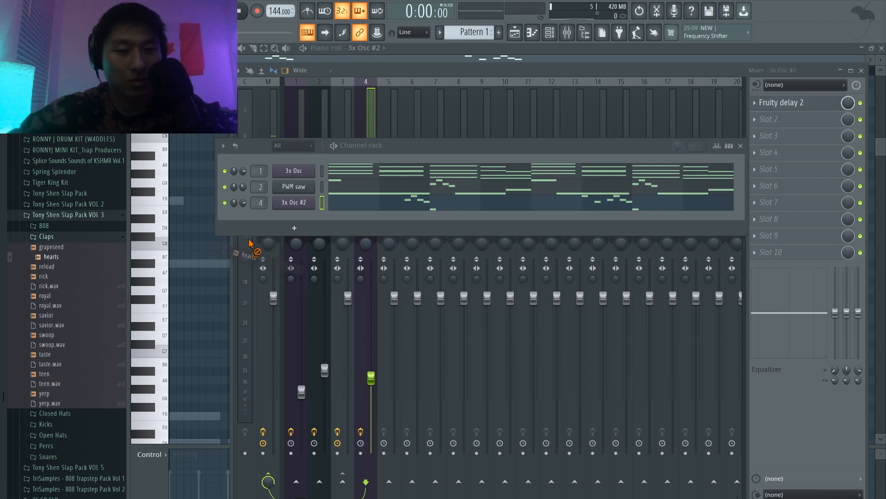
{"action": "left_click_drag", "start_coordinate": [290, 211], "coordinate": [290, 211]}
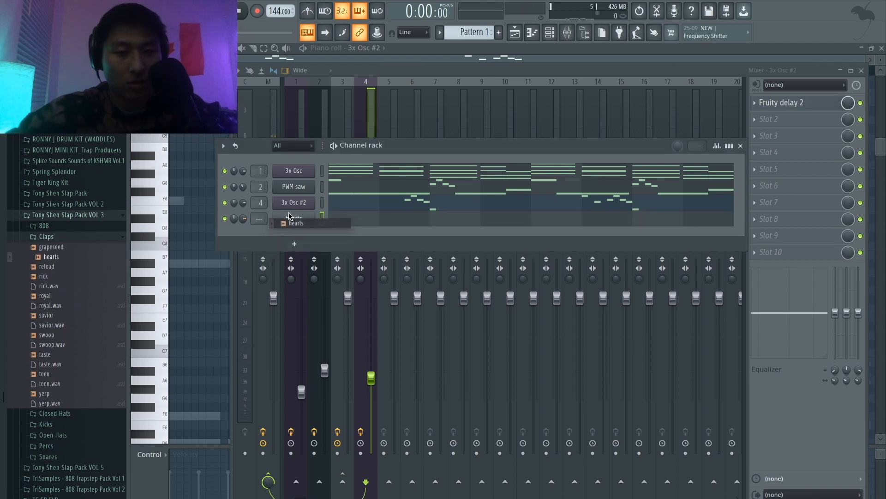
Step: Place hearts clap hits on steps 9 and 25 of the step sequencer and play the pattern
{"action": "left_click", "coordinate": [729, 147]}
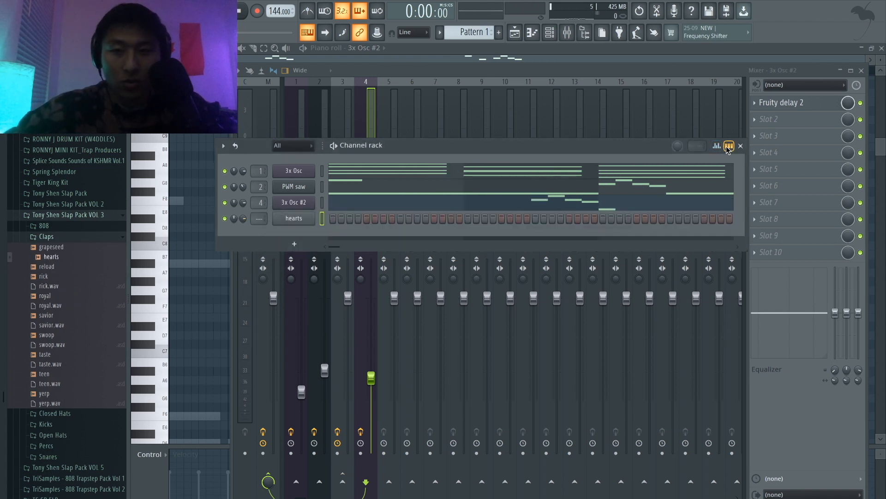
{"action": "left_click", "coordinate": [398, 218]}
{"action": "key", "text": "space"}
{"action": "left_click", "coordinate": [536, 218]}
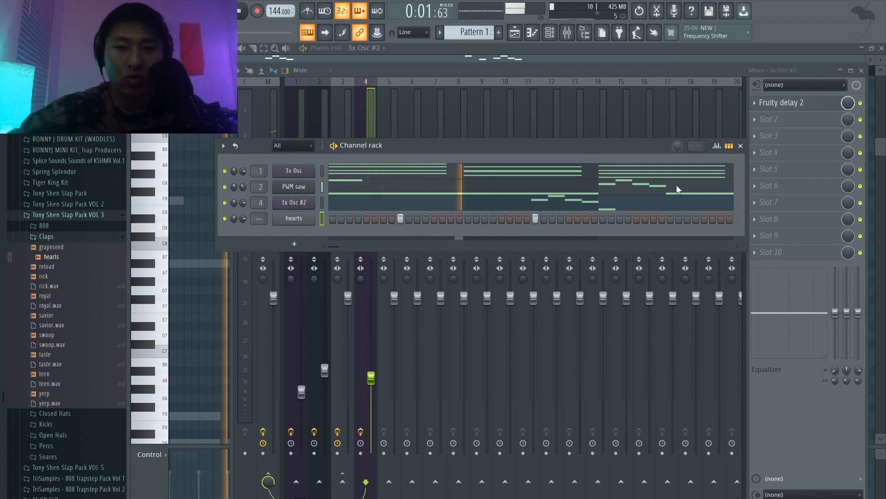
Step: Duplicate the two hearts clap notes in the piano roll so one falls on beat 3 of every bar through bar 8
{"action": "left_click", "coordinate": [729, 147]}
{"action": "left_click", "coordinate": [476, 224]}
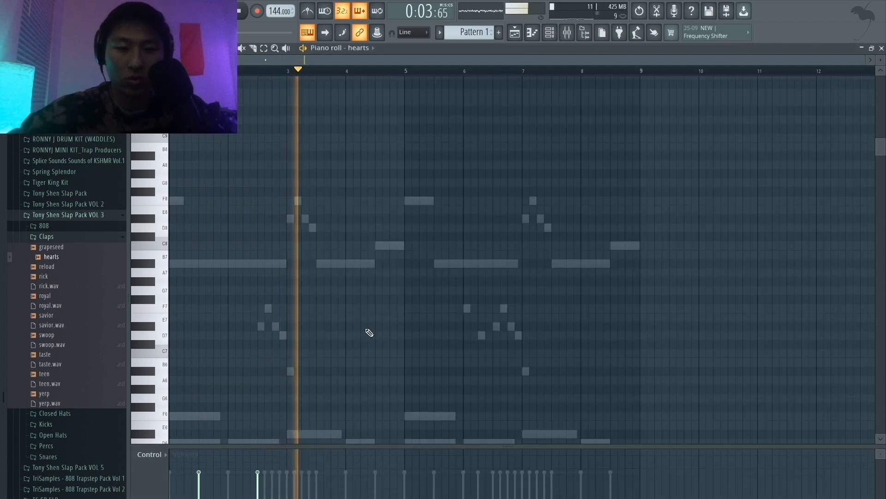
{"action": "scroll", "coordinate": [369, 333], "scroll_direction": "down", "scroll_amount": 10}
{"action": "key", "text": "space"}
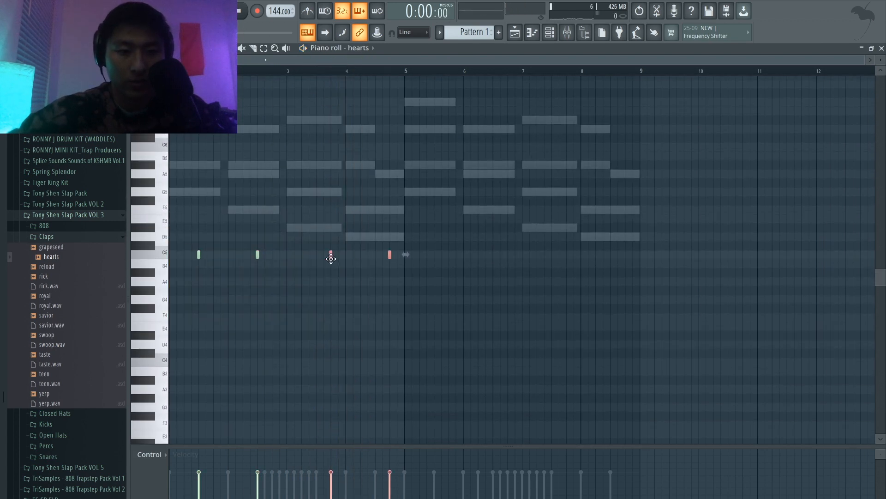
{"action": "key", "text": "space"}
{"action": "left_click_drag", "start_coordinate": [411, 282], "coordinate": [196, 198]}
{"action": "key", "text": "ctrl+b"}
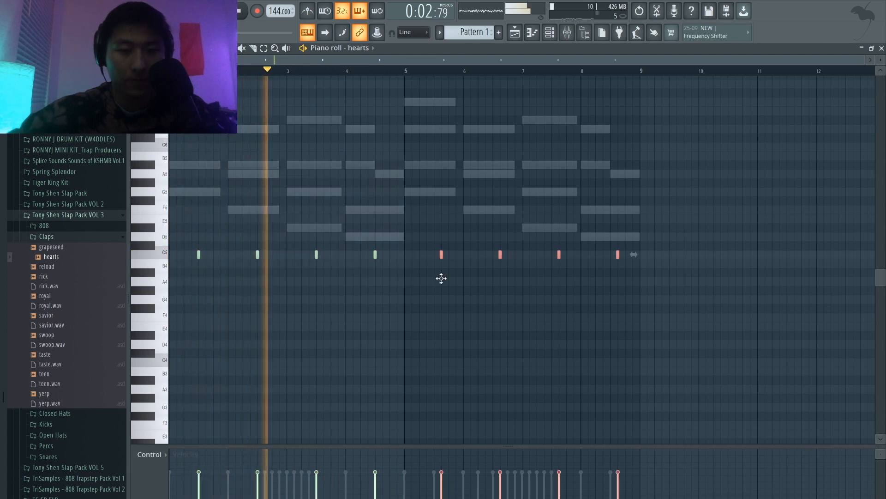
{"action": "key", "text": "ctrl+d"}
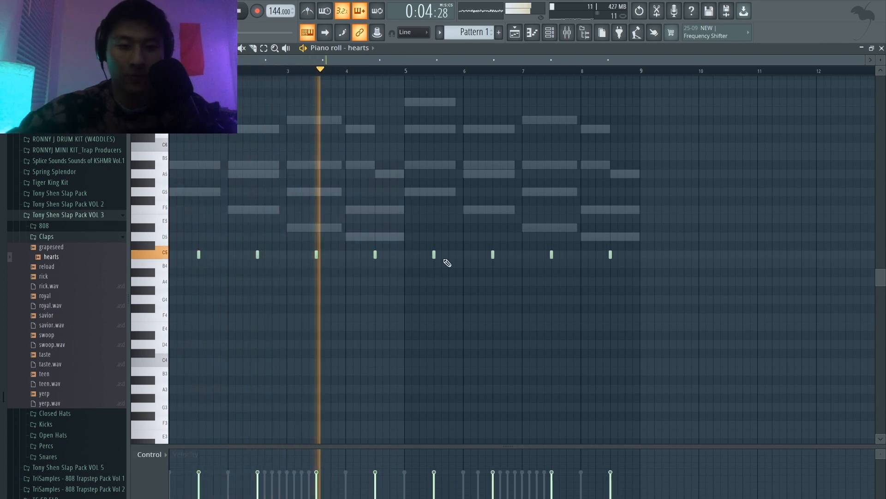
Step: Add the roll sample from the pack's Closed Hats folder as a new channel below hearts
{"action": "left_click", "coordinate": [551, 35]}
{"action": "left_click", "coordinate": [65, 237]}
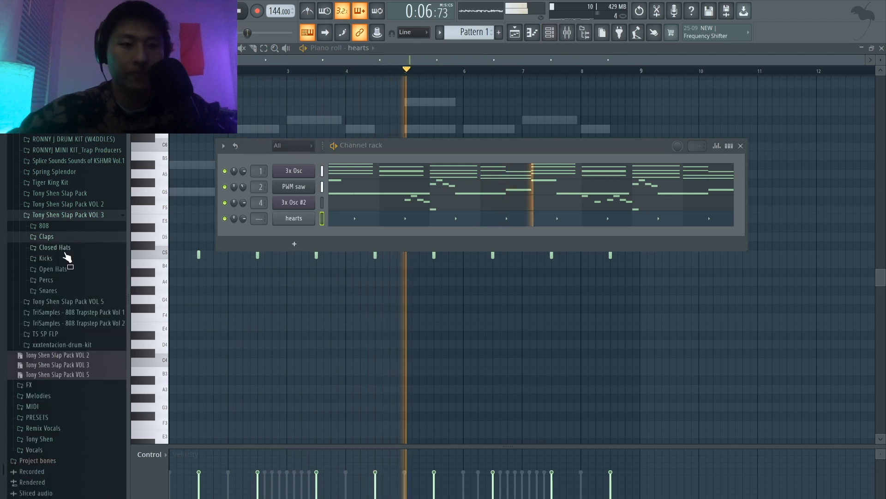
{"action": "left_click", "coordinate": [64, 248]}
{"action": "left_click", "coordinate": [57, 270]}
{"action": "key", "text": "space"}
{"action": "left_click", "coordinate": [54, 281]}
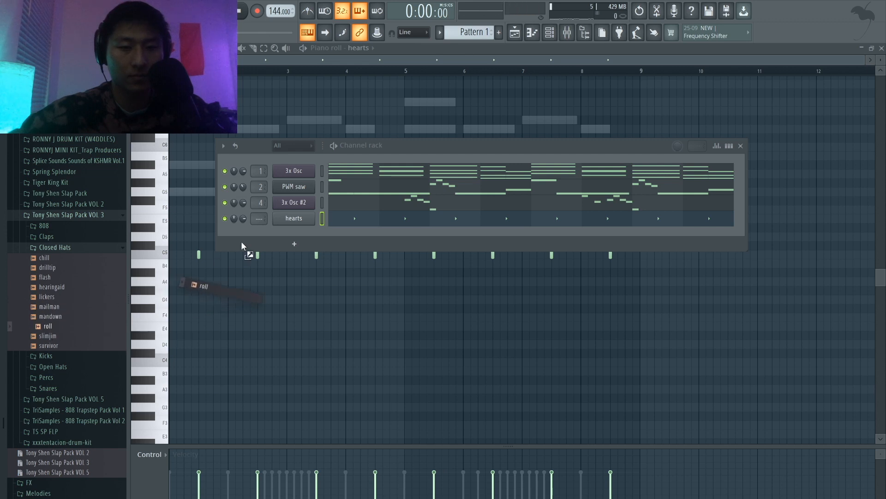
{"action": "left_click_drag", "start_coordinate": [287, 225], "coordinate": [288, 229]}
Step: Fill the roll hi-hat channel with a hit every 2 steps and play the pattern
{"action": "right_click", "coordinate": [288, 231]}
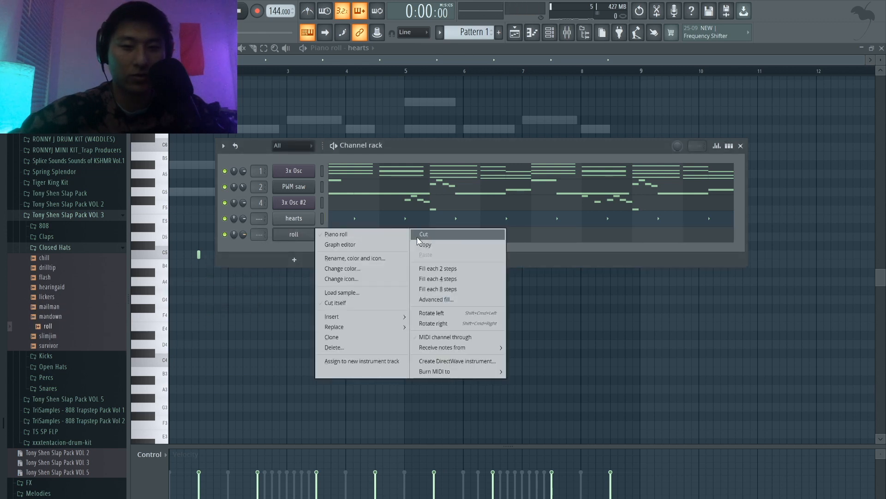
{"action": "left_click", "coordinate": [425, 269]}
{"action": "key", "text": "space"}
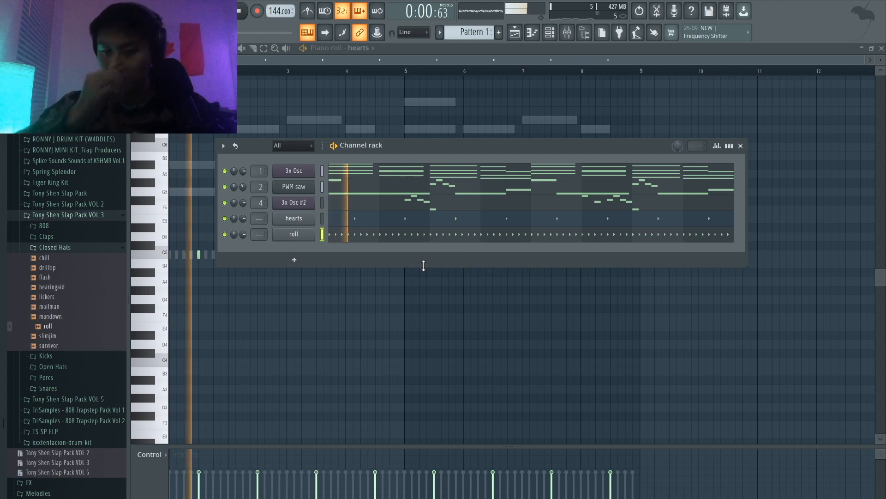
Step: Add extra roll hi-hat hits on step 6 of bars 1 and 3
{"action": "left_click", "coordinate": [729, 145]}
{"action": "key", "text": "space"}
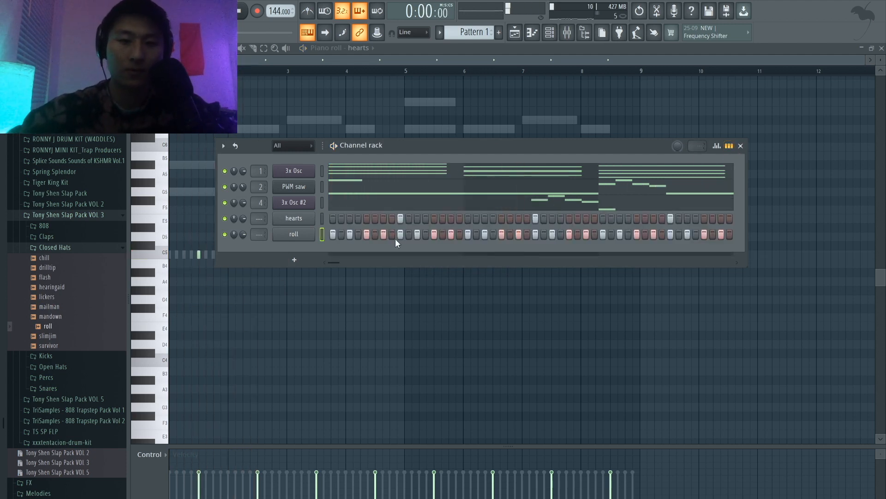
{"action": "left_click", "coordinate": [373, 234]}
{"action": "key", "text": "space"}
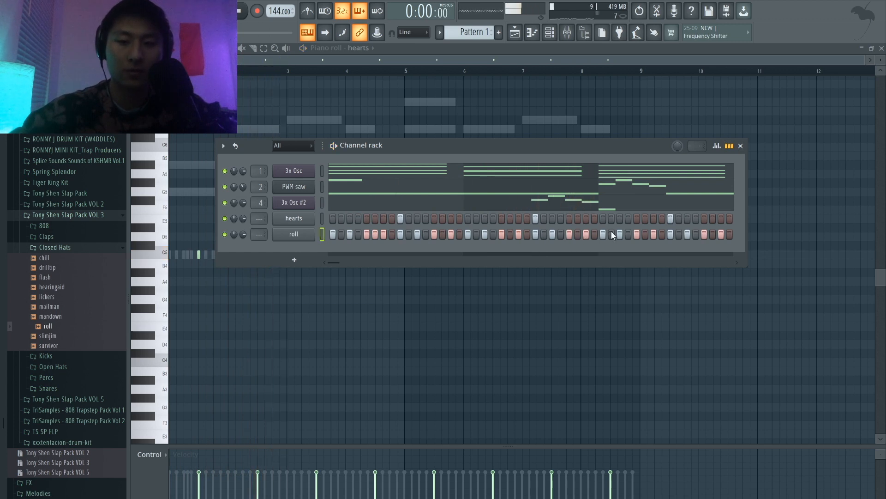
Step: Delete the last roll hi-hat note of bar 4 in the piano roll and add an extra hit on step 6 of bar 5
{"action": "left_click", "coordinate": [729, 145]}
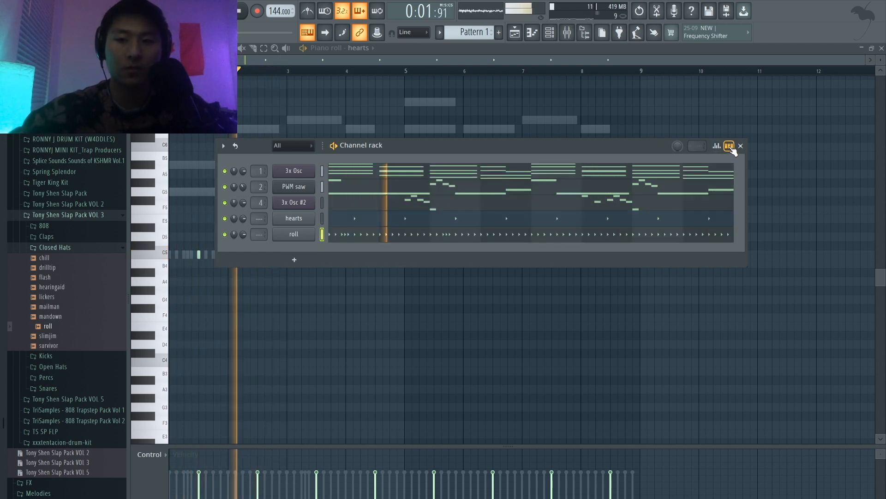
{"action": "left_click", "coordinate": [480, 239]}
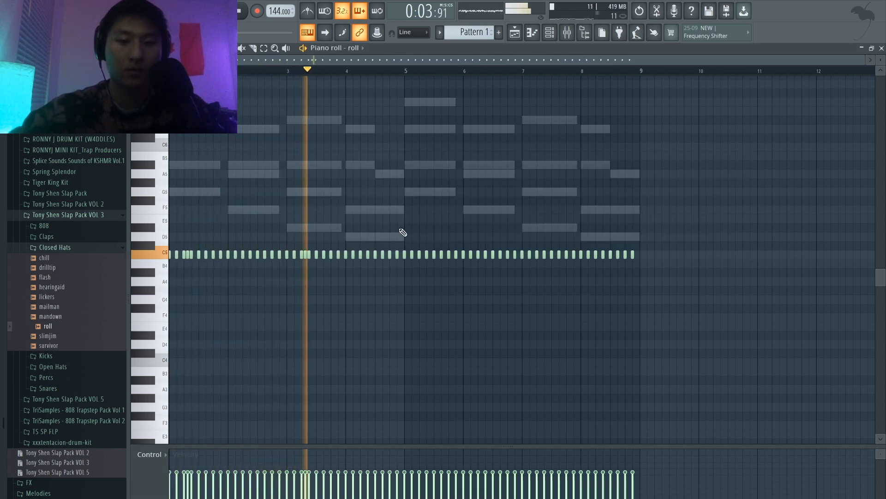
{"action": "scroll", "coordinate": [412, 259], "scroll_direction": "up", "scroll_amount": 3, "text": "ctrl"}
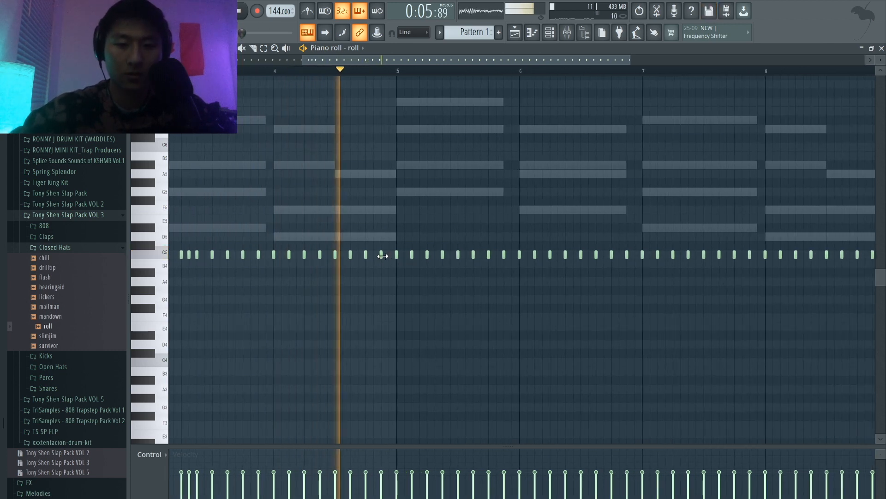
{"action": "right_click", "coordinate": [382, 255]}
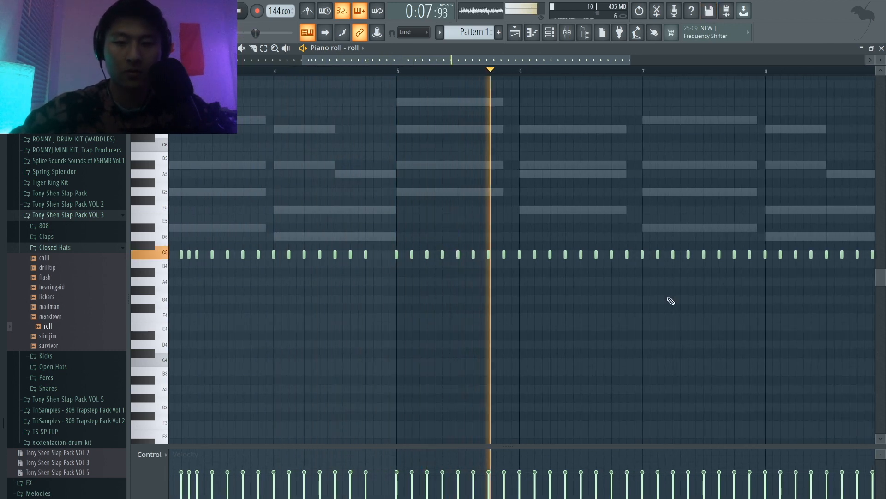
{"action": "key", "text": "space"}
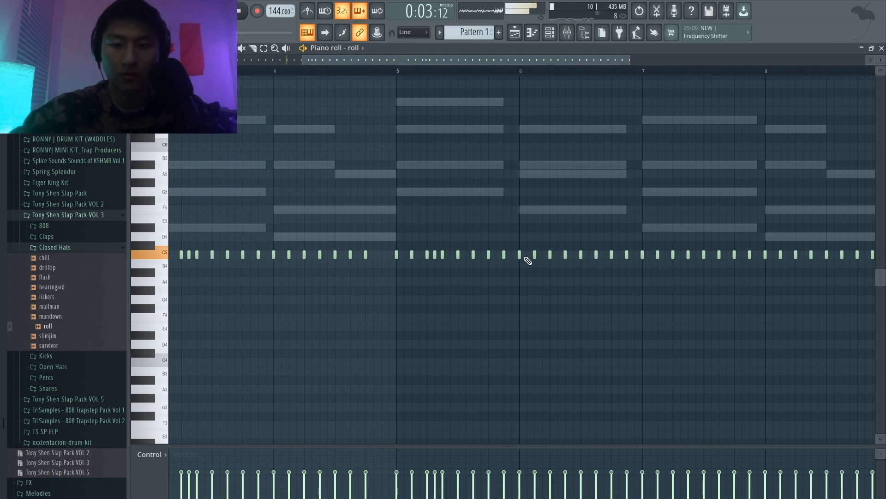
{"action": "key", "text": "space"}
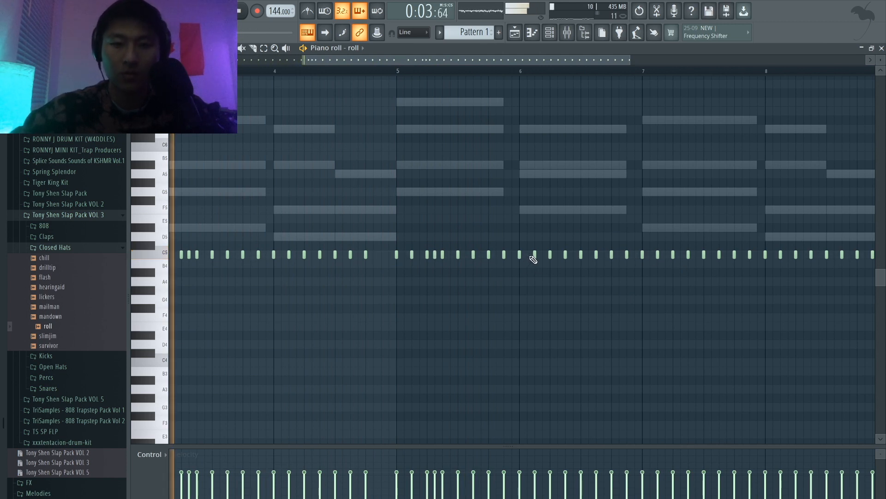
Step: Try an extra hi-hat hit on step 6 of bar 6, remove it, and add one on step 2 of bar 7 instead
{"action": "left_click", "coordinate": [557, 255]}
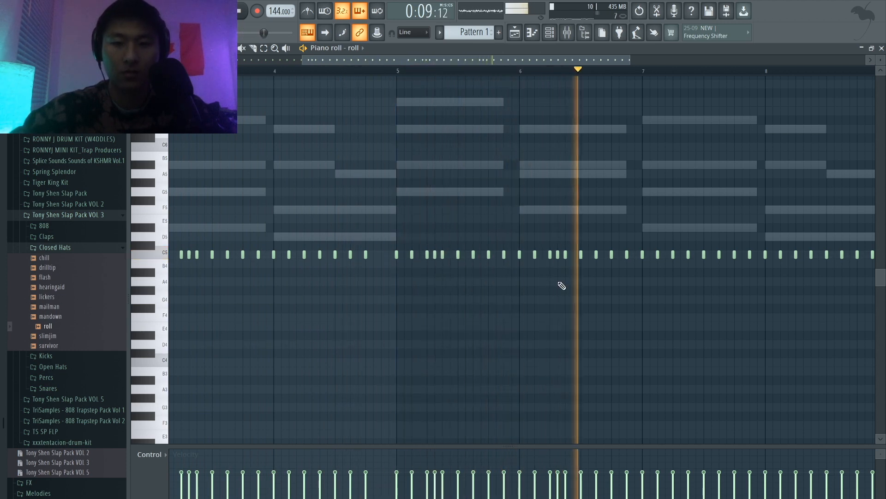
{"action": "scroll", "coordinate": [562, 286], "scroll_direction": "down", "scroll_amount": 3}
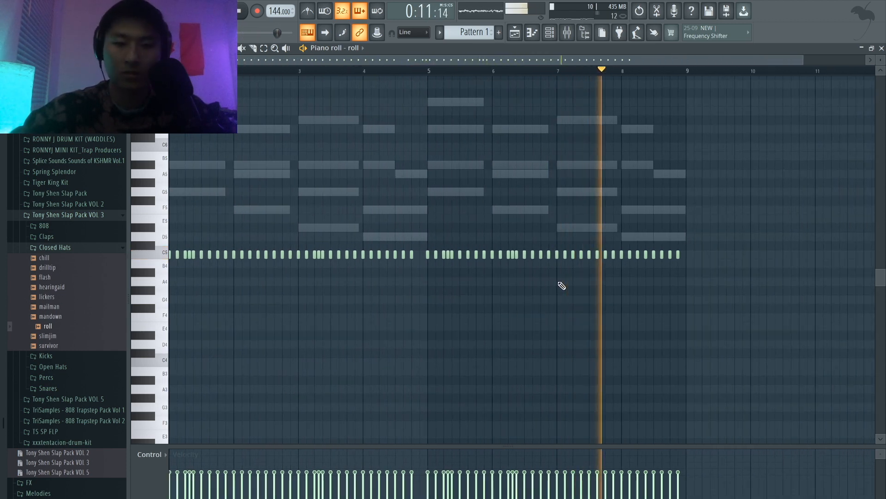
{"action": "right_click", "coordinate": [513, 256]}
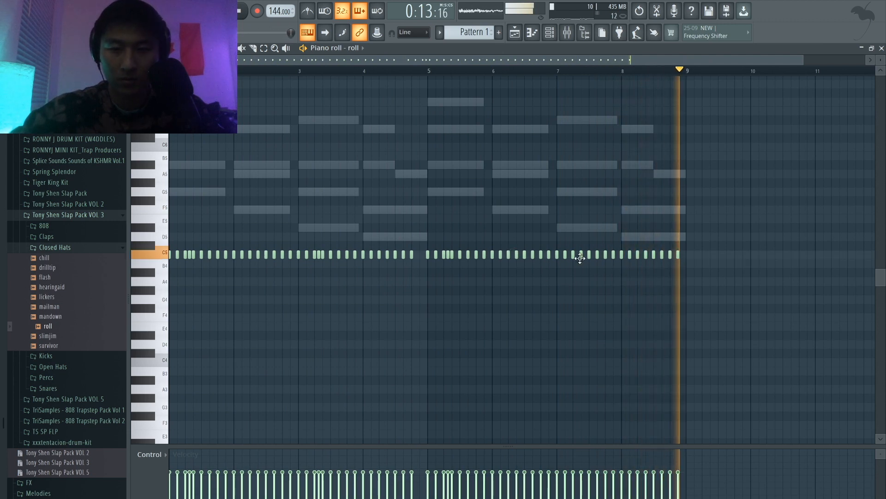
{"action": "scroll", "coordinate": [573, 258], "scroll_direction": "up", "scroll_amount": 3}
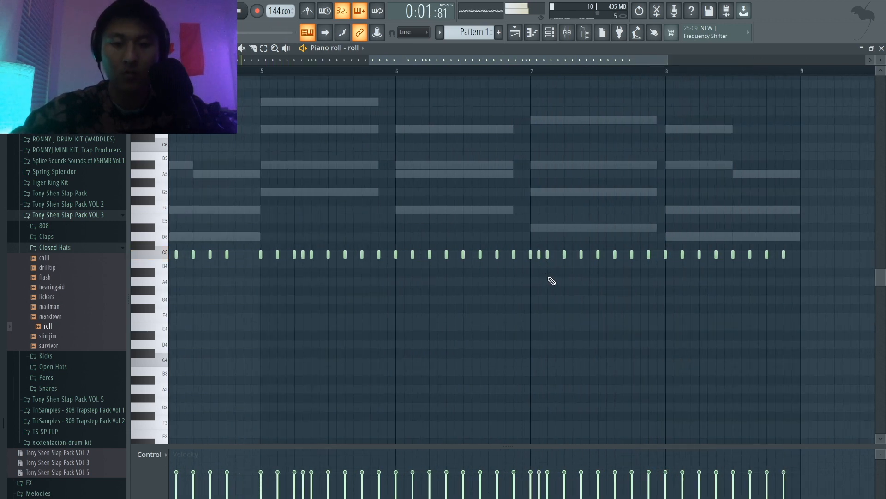
Step: Transpose all the roll hi-hat notes down to G#4 and replay the pattern
{"action": "scroll", "coordinate": [552, 281], "scroll_direction": "down", "scroll_amount": 3}
{"action": "key", "text": "space"}
{"action": "key", "text": "shift+Down"}
{"action": "key", "text": "shift+Down"}
{"action": "key", "text": "shift+Down"}
{"action": "key", "text": "shift+Down"}
{"action": "key", "text": "space"}
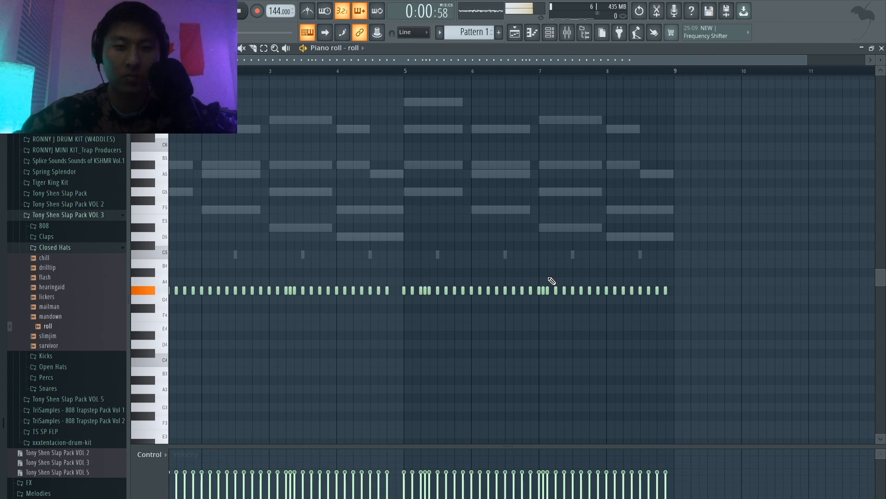
{"action": "scroll", "coordinate": [552, 281], "scroll_direction": "left", "scroll_amount": 1}
{"action": "scroll", "coordinate": [553, 281], "scroll_direction": "down", "scroll_amount": 1}
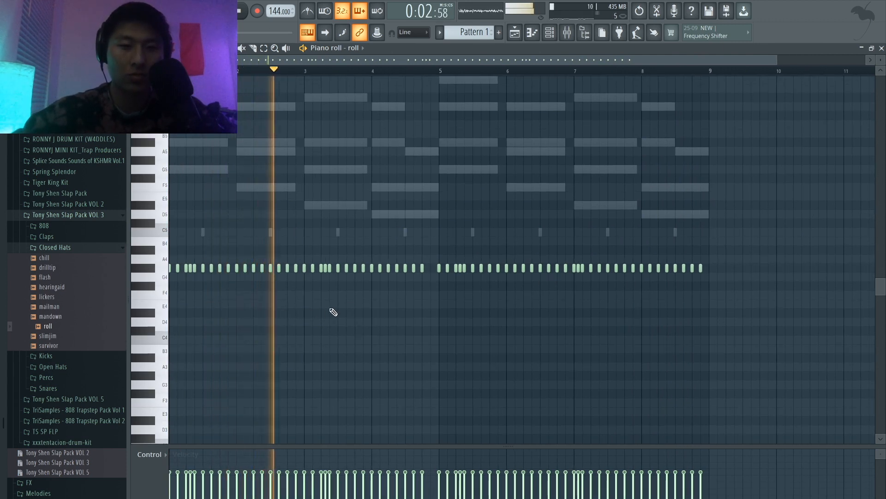
{"action": "scroll", "coordinate": [333, 312], "scroll_direction": "down", "scroll_amount": 1}
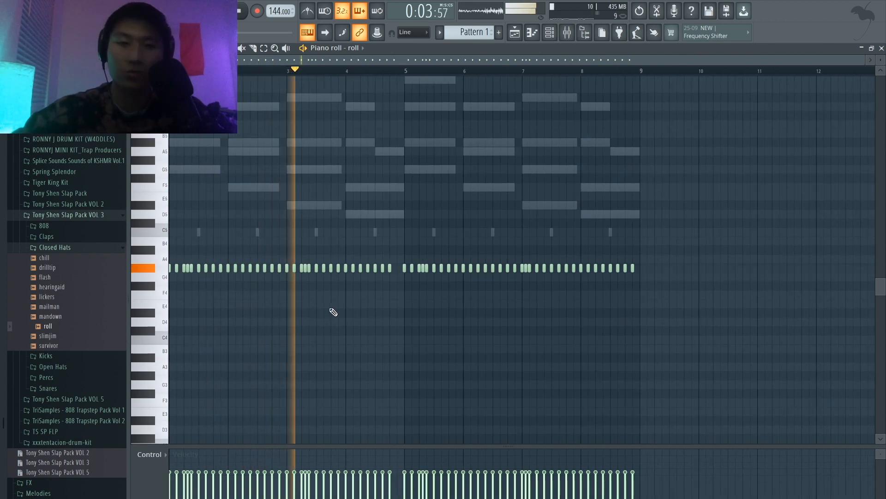
Step: Add the rim_clicks sample from the Rim folder of Slap Pack VOL 2 as a new channel and show the rack's step grid
{"action": "left_click", "coordinate": [569, 35]}
{"action": "left_click", "coordinate": [78, 248]}
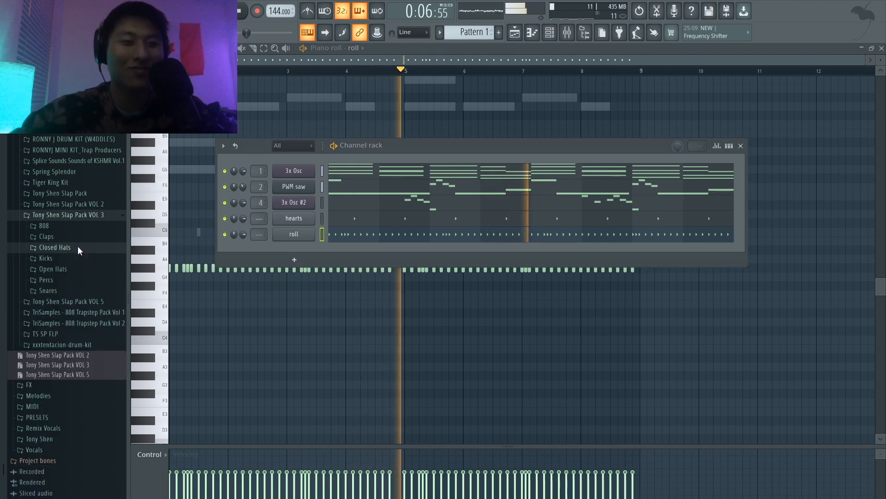
{"action": "key", "text": "space"}
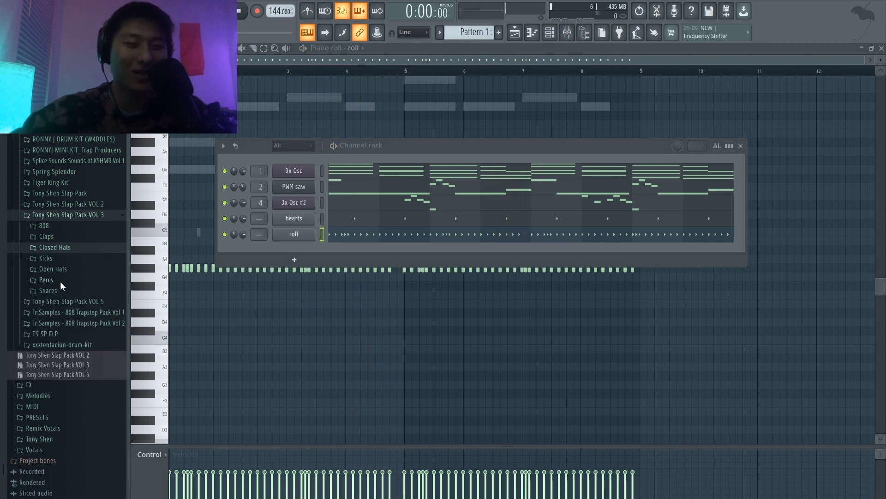
{"action": "left_click", "coordinate": [61, 281]}
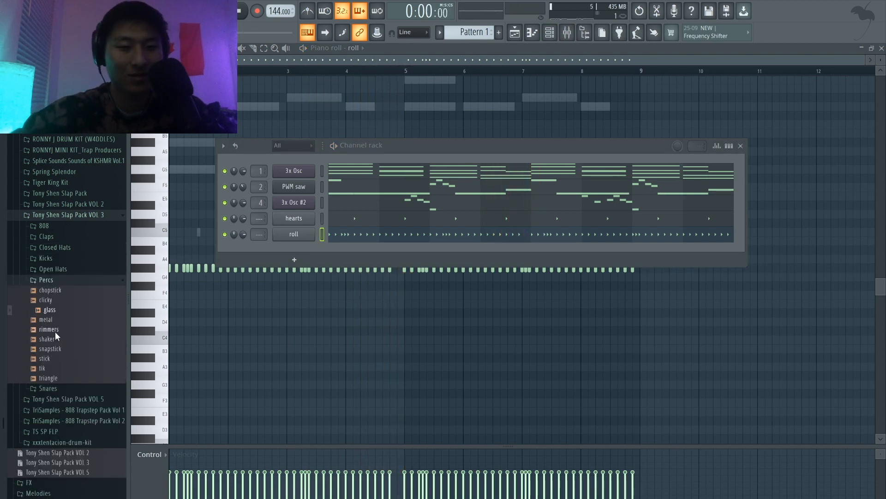
{"action": "left_click", "coordinate": [70, 204]}
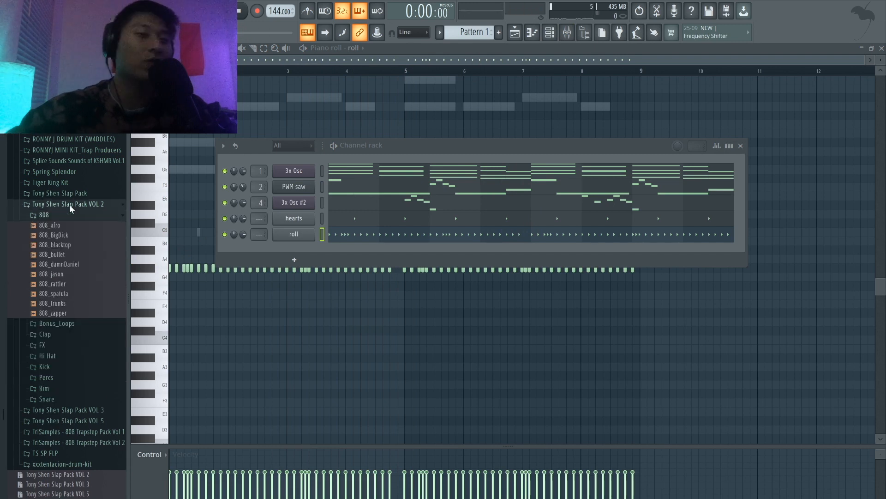
{"action": "left_click", "coordinate": [56, 389]}
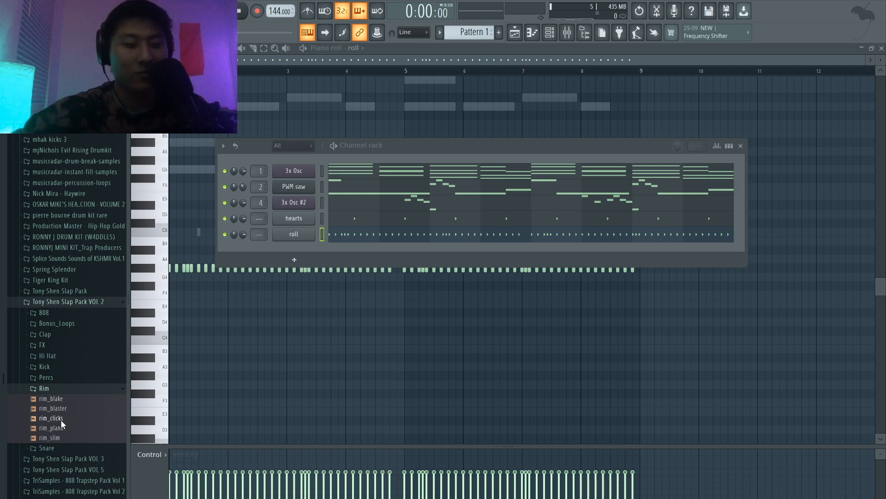
{"action": "left_click", "coordinate": [60, 419]}
{"action": "left_click_drag", "start_coordinate": [295, 236], "coordinate": [291, 248]}
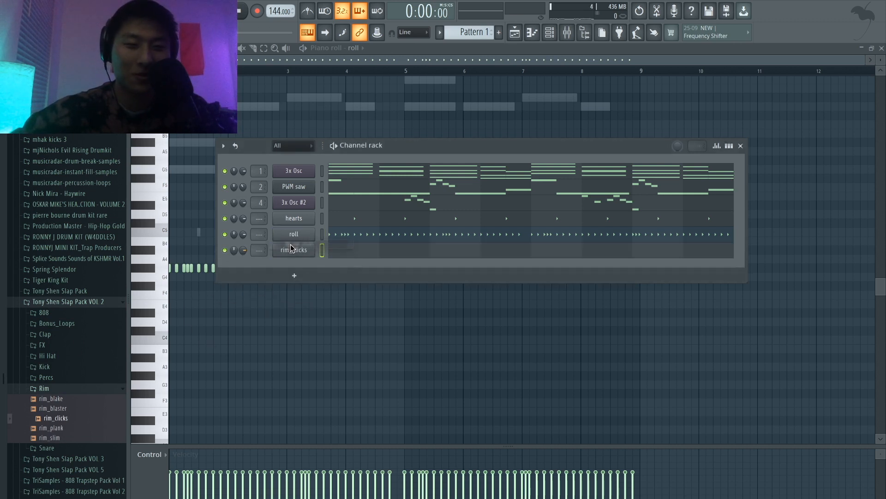
{"action": "left_click", "coordinate": [729, 146]}
Step: Try rim_clicks hits on steps 15 and 11 of bar 1 against the beat, and remove the one on step 15
{"action": "key", "text": "space"}
{"action": "left_click", "coordinate": [450, 250]}
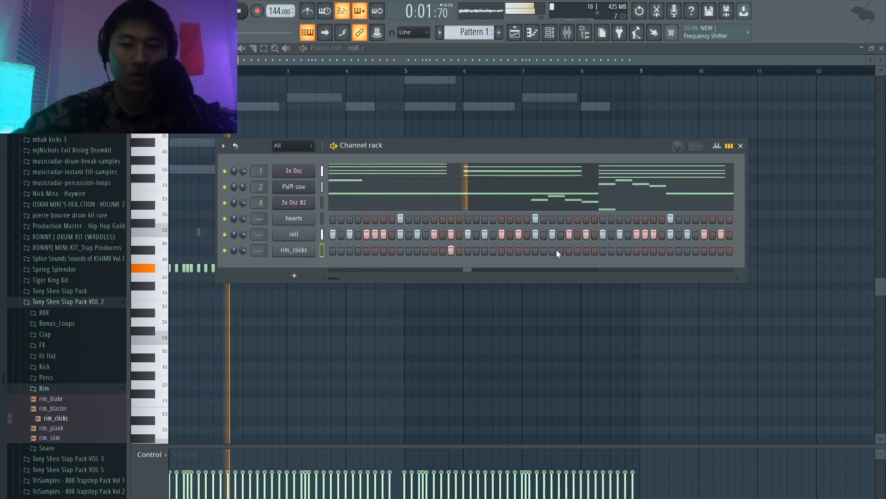
{"action": "key", "text": "space"}
{"action": "left_click", "coordinate": [415, 248]}
{"action": "key", "text": "space"}
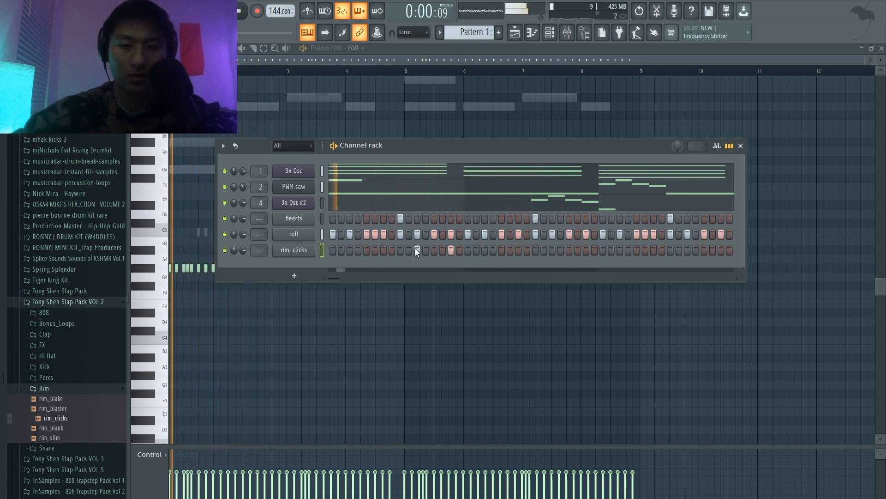
{"action": "left_click", "coordinate": [450, 247]}
{"action": "key", "text": "space"}
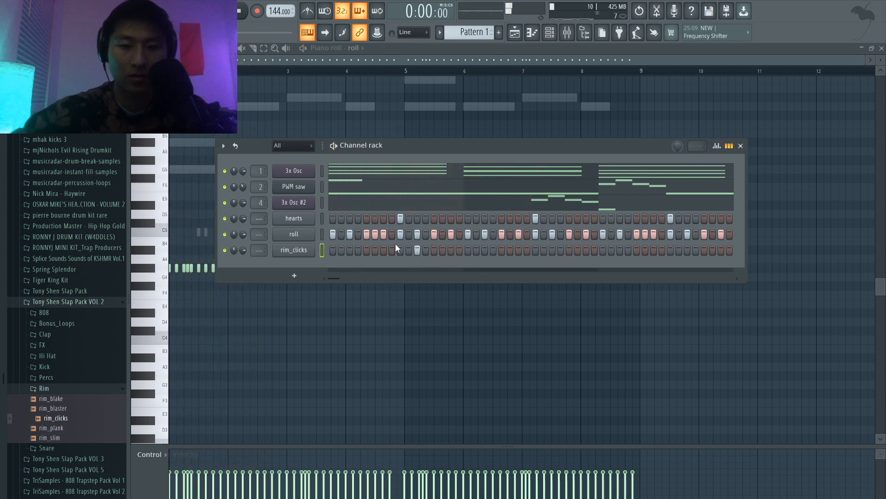
Step: Place rim_clicks hits on step 7 of bars 1 and 3 and clear the hit on step 11 of bar 1
{"action": "left_click", "coordinate": [384, 248]}
{"action": "key", "text": "space"}
{"action": "right_click", "coordinate": [415, 248]}
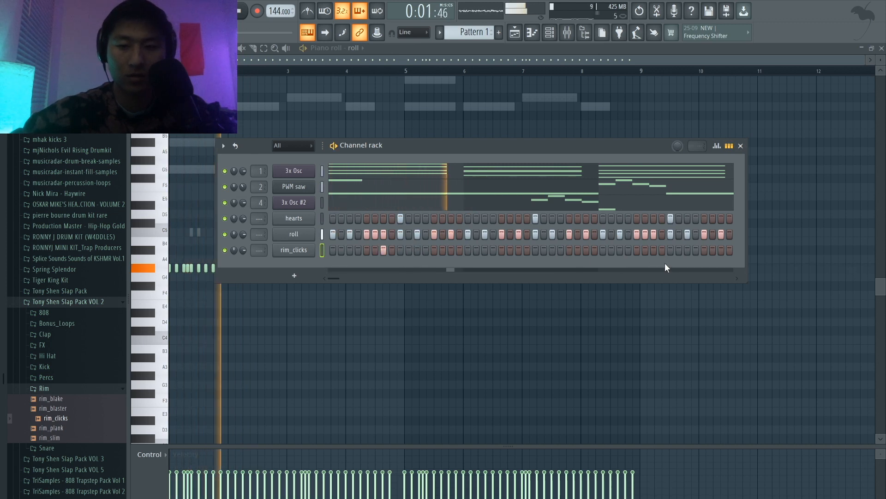
Step: Duplicate the two rim_clicks notes into bars 5 and 7 in the piano roll and shift the copies two steps earlier
{"action": "left_click", "coordinate": [729, 145]}
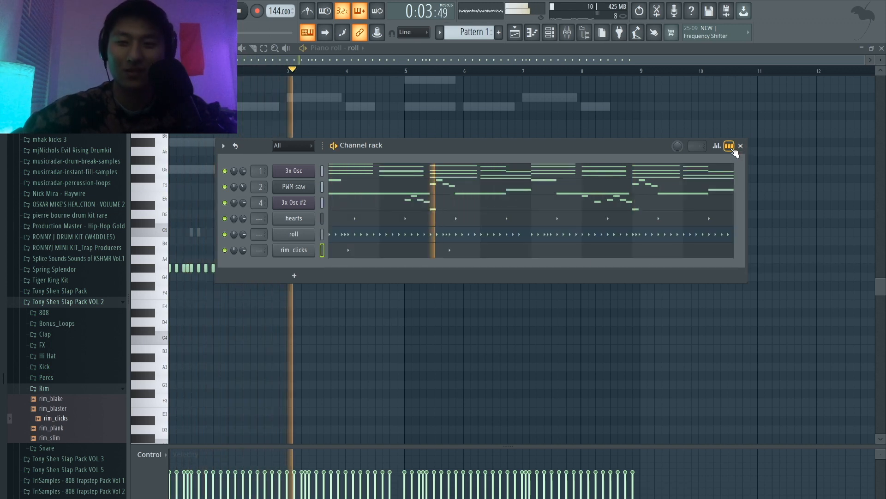
{"action": "left_click", "coordinate": [489, 255]}
{"action": "left_click_drag", "start_coordinate": [420, 289], "coordinate": [162, 202]}
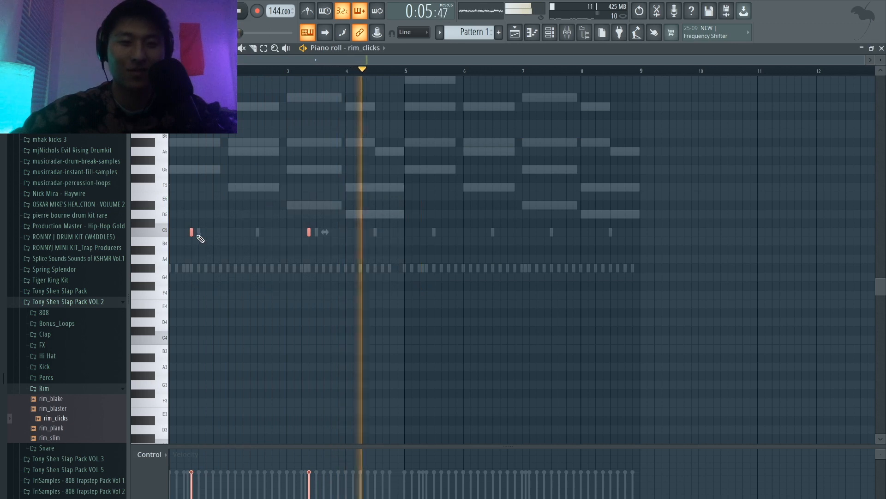
{"action": "key", "text": "ctrl+b"}
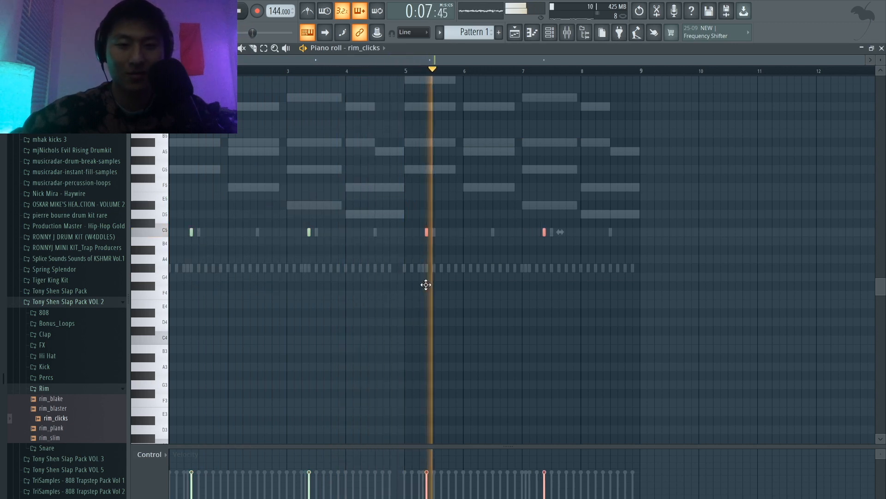
{"action": "left_click_drag", "start_coordinate": [423, 285], "coordinate": [419, 286]}
{"action": "key", "text": "space"}
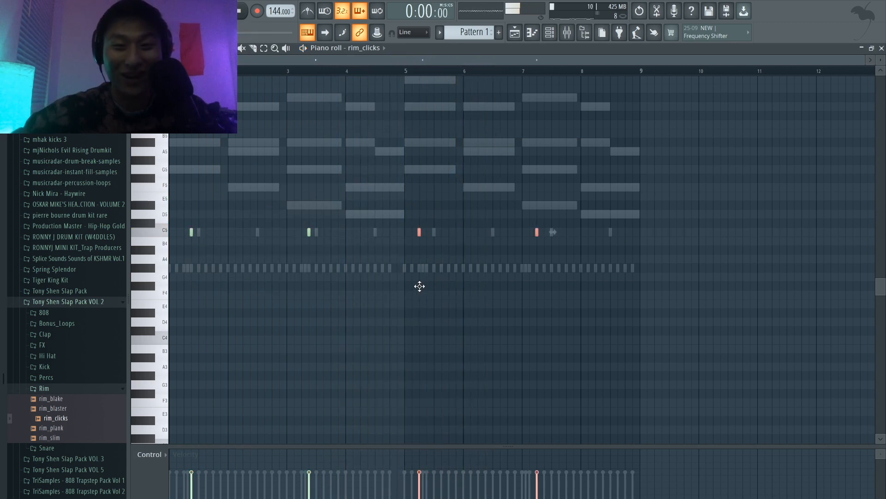
Step: Arrange the rim_clicks notes on steps 6 and 7 of bar 5 and only step 7 of bar 7, playing back from bar 5
{"action": "scroll", "coordinate": [420, 286], "scroll_direction": "up", "scroll_amount": 3, "text": "ctrl"}
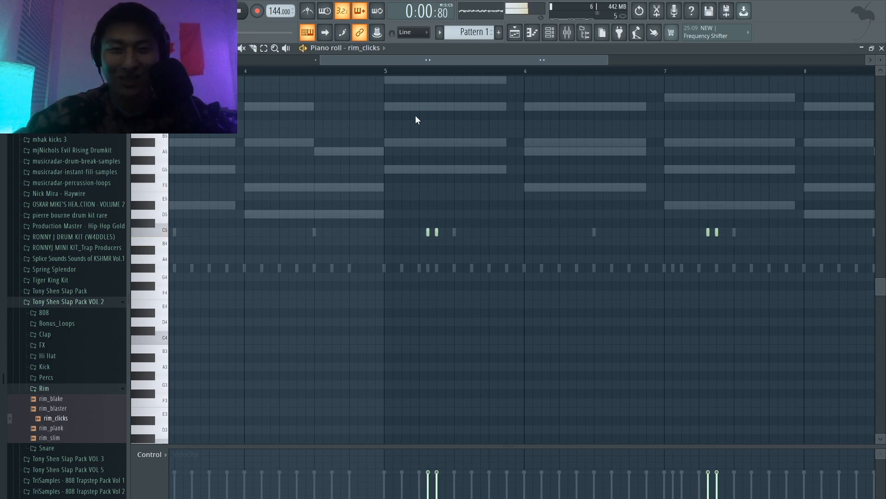
{"action": "left_click", "coordinate": [390, 72]}
{"action": "key", "text": "space"}
{"action": "scroll", "coordinate": [485, 208], "scroll_direction": "down", "scroll_amount": 3, "text": "ctrl"}
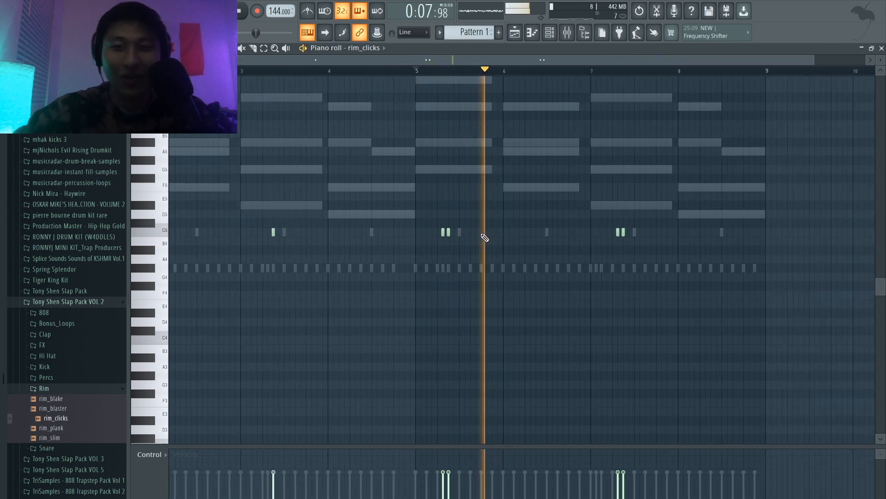
{"action": "scroll", "coordinate": [559, 238], "scroll_direction": "up", "scroll_amount": 2, "text": "ctrl"}
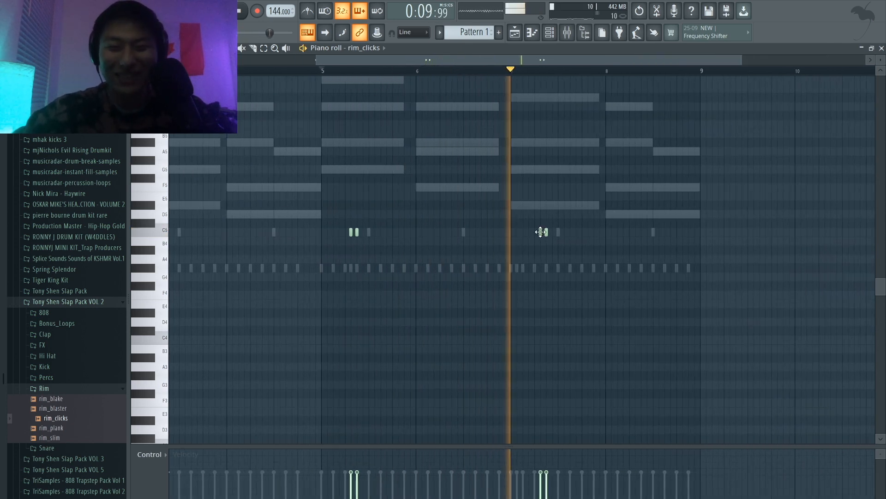
{"action": "scroll", "coordinate": [578, 247], "scroll_direction": "down", "scroll_amount": 2, "text": "ctrl"}
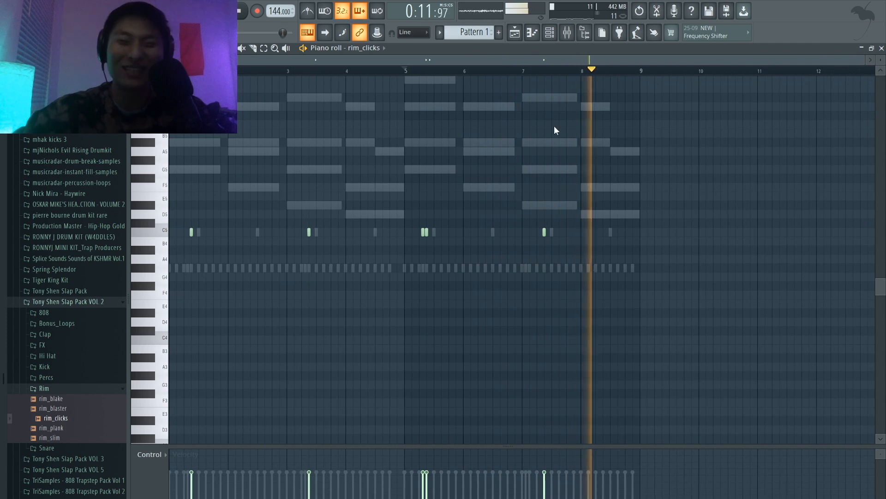
Step: Add the open_hat_chilibowl sample from Slap Pack VOL 2's open hi-hats as a new channel below rim_clicks
{"action": "left_click", "coordinate": [552, 35]}
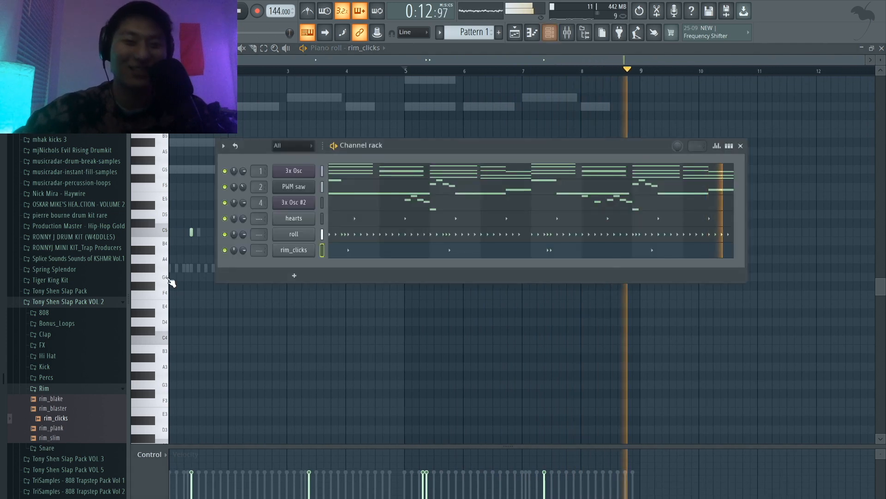
{"action": "left_click", "coordinate": [62, 357]}
{"action": "left_click", "coordinate": [65, 377]}
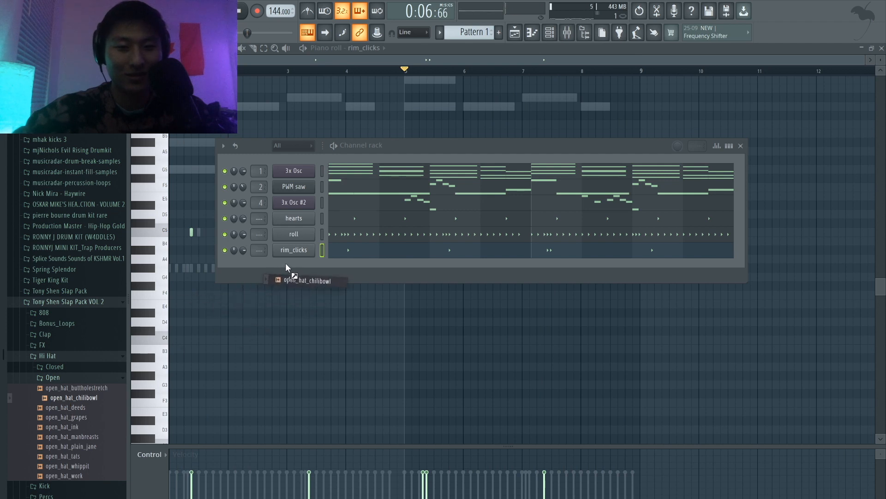
{"action": "left_click_drag", "start_coordinate": [286, 263], "coordinate": [289, 263]}
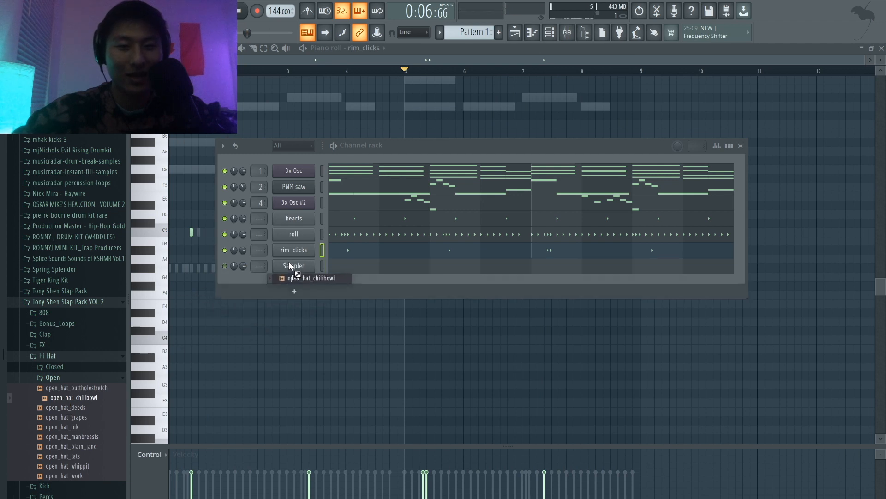
Step: Place open_hat_chilibowl hits on step 5 of bars 1 and 2 in the step grid and check them in playback
{"action": "left_click", "coordinate": [726, 148]}
{"action": "key", "text": "space"}
{"action": "key", "text": "space"}
{"action": "left_click", "coordinate": [367, 267]}
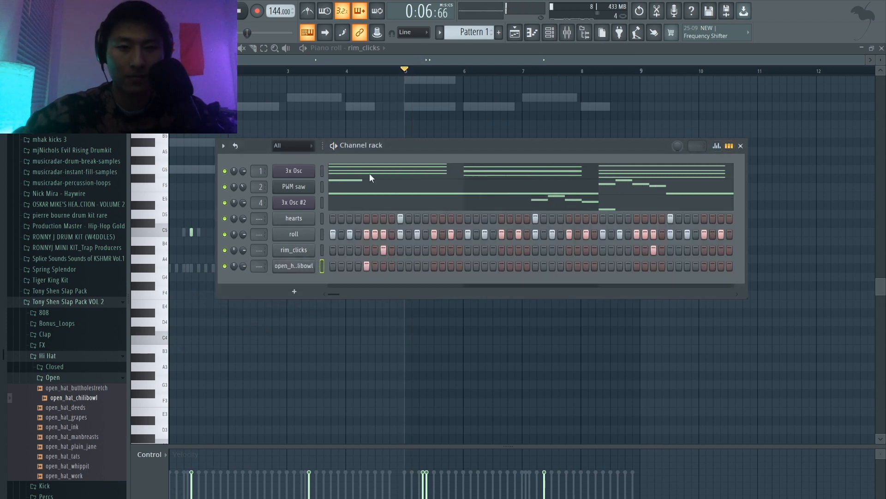
{"action": "key", "text": "space"}
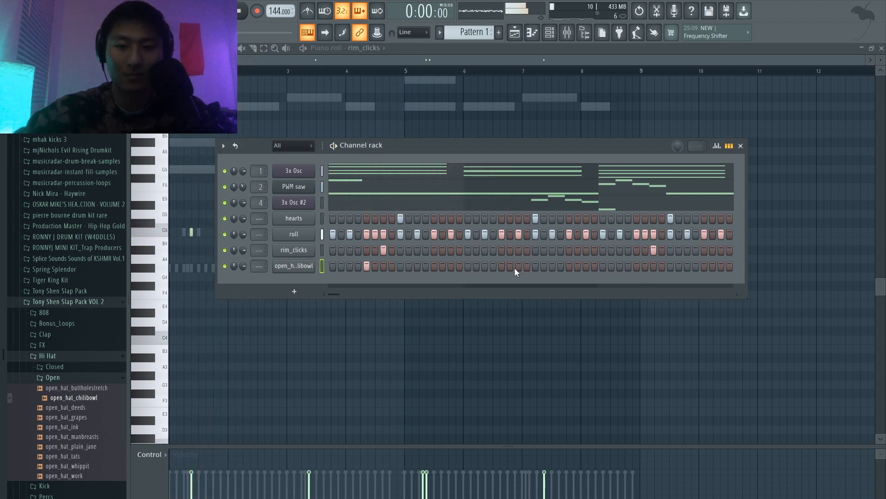
{"action": "left_click", "coordinate": [502, 266]}
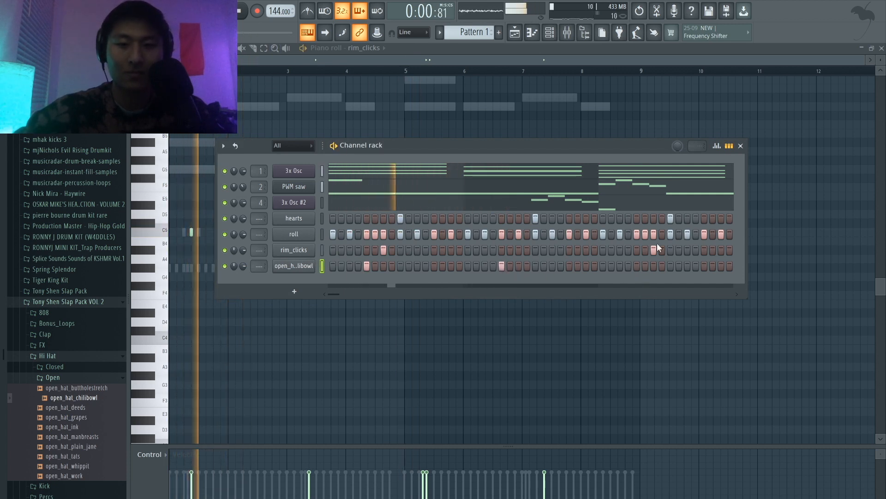
Step: Copy both open_hat_chilibowl notes to step 5 of bars 5 and 6 in the piano roll
{"action": "left_click", "coordinate": [729, 146]}
{"action": "left_click", "coordinate": [461, 268]}
{"action": "key", "text": "ctrl+a"}
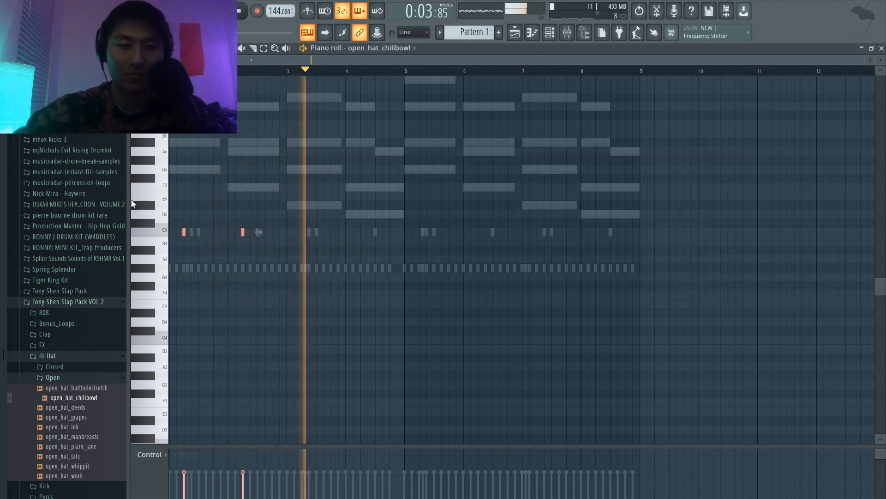
{"action": "left_click_drag", "start_coordinate": [183, 234], "coordinate": [419, 268]}
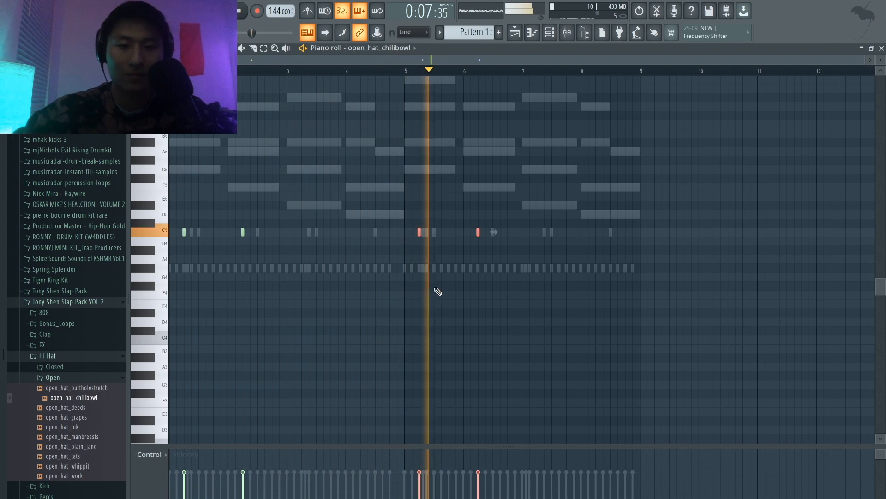
{"action": "left_click", "coordinate": [506, 274]}
Step: Add the hydro sample from the 808 folder of Slap Pack VOL 3 as a new channel
{"action": "left_click", "coordinate": [551, 32]}
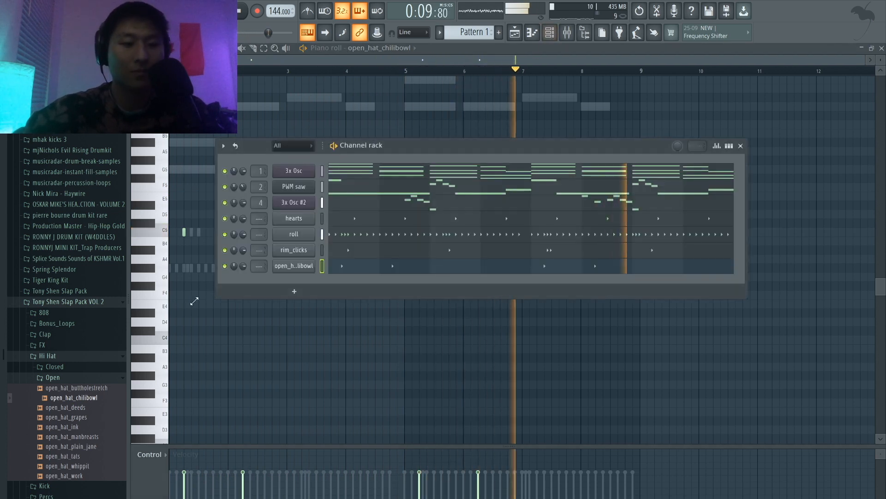
{"action": "left_click", "coordinate": [74, 353]}
{"action": "left_click", "coordinate": [54, 315]}
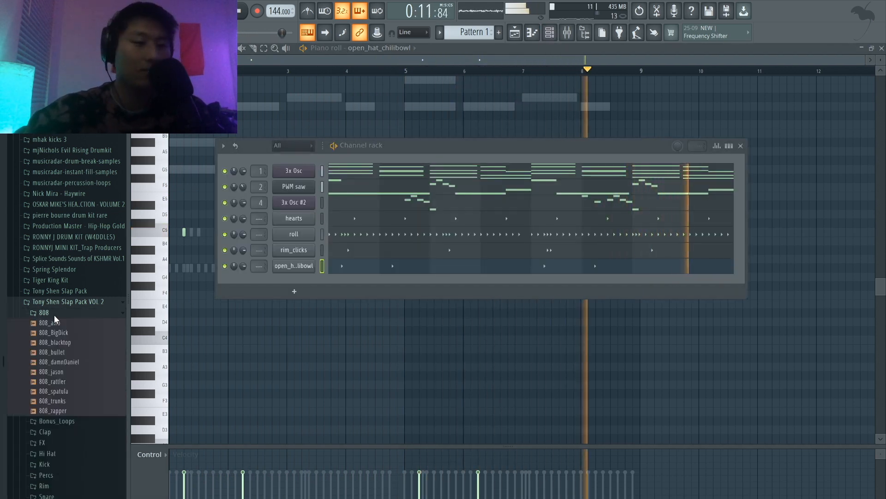
{"action": "left_click", "coordinate": [65, 312]}
{"action": "key", "text": "space"}
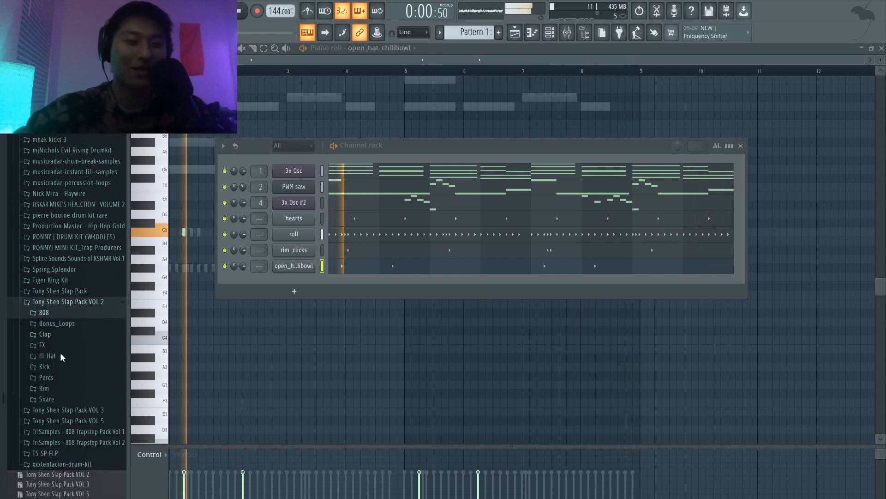
{"action": "left_click", "coordinate": [63, 411]}
{"action": "key", "text": "space"}
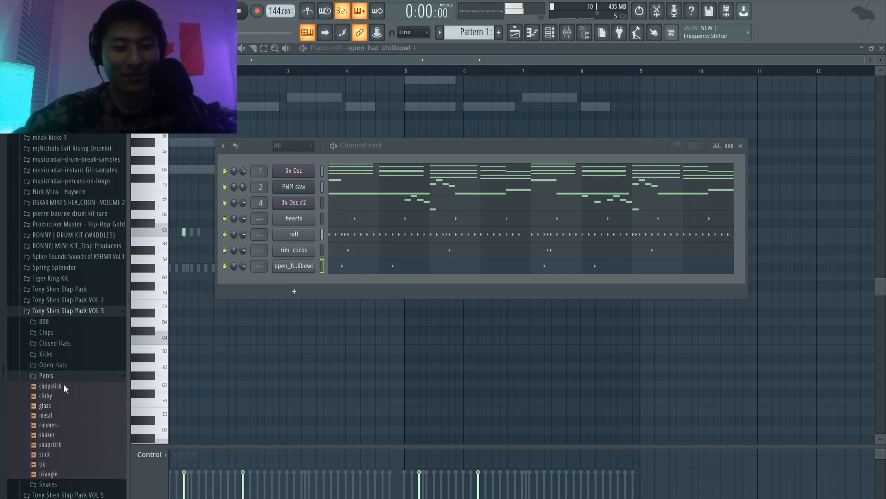
{"action": "left_click", "coordinate": [57, 321]}
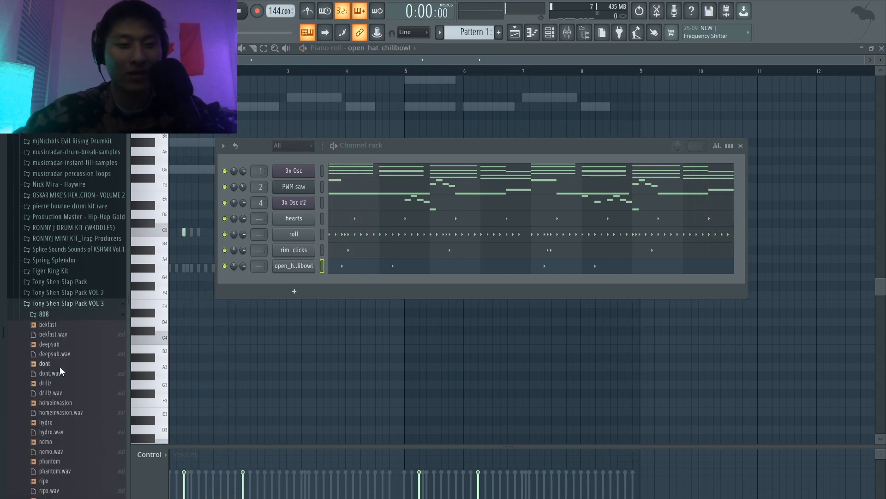
{"action": "left_click", "coordinate": [52, 422]}
{"action": "left_click_drag", "start_coordinate": [53, 422], "coordinate": [293, 282]}
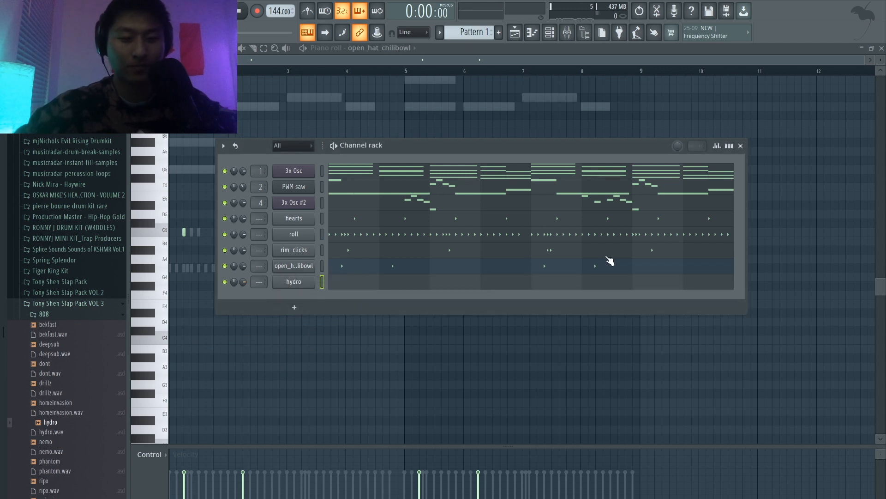
Step: Place hydro hits on steps 1 and 7 of bars 1 and 3, step 5 of bar 2, and steps 5, 7, 11 and 13 of bar 4
{"action": "left_click", "coordinate": [730, 146]}
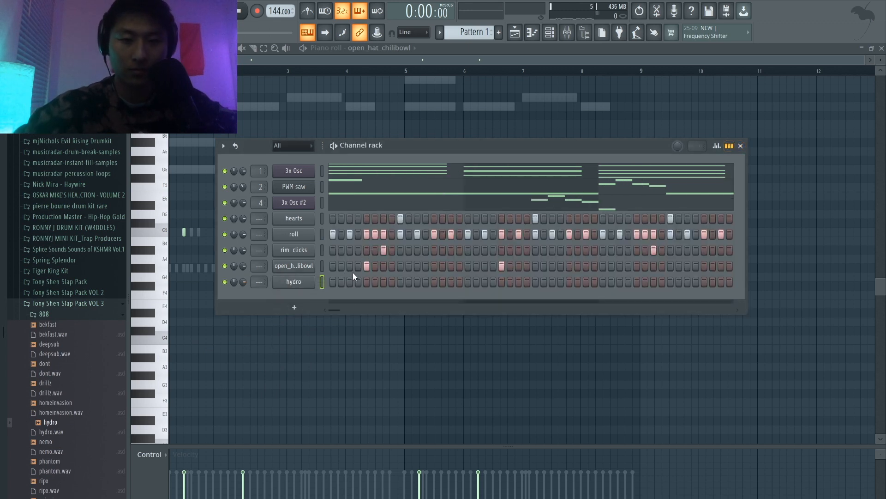
{"action": "key", "text": "space"}
{"action": "left_click", "coordinate": [384, 282]}
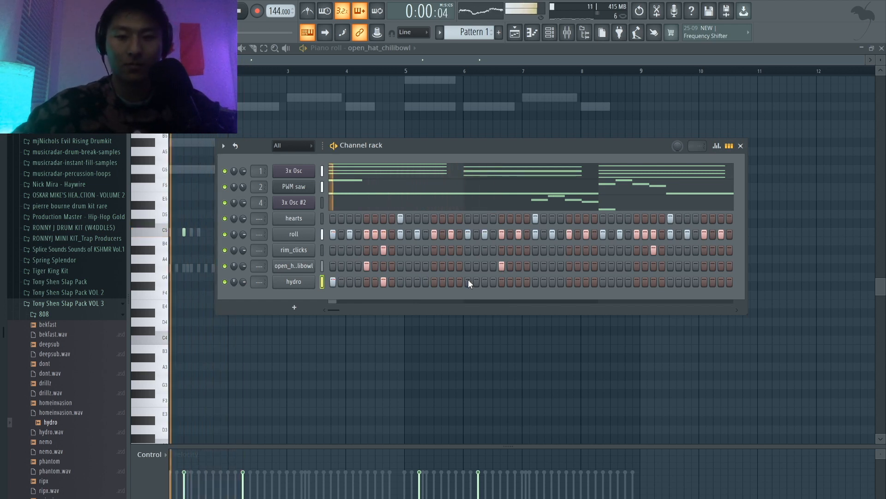
{"action": "left_click", "coordinate": [502, 281]}
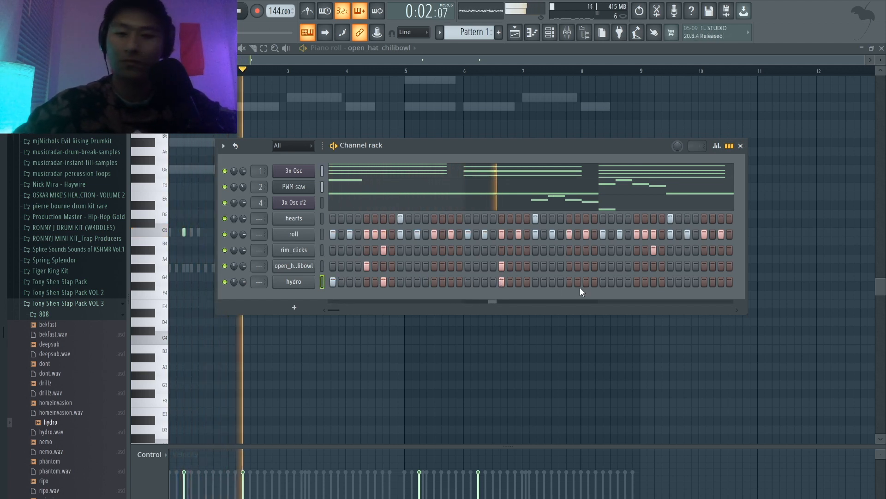
{"action": "left_click", "coordinate": [604, 282]}
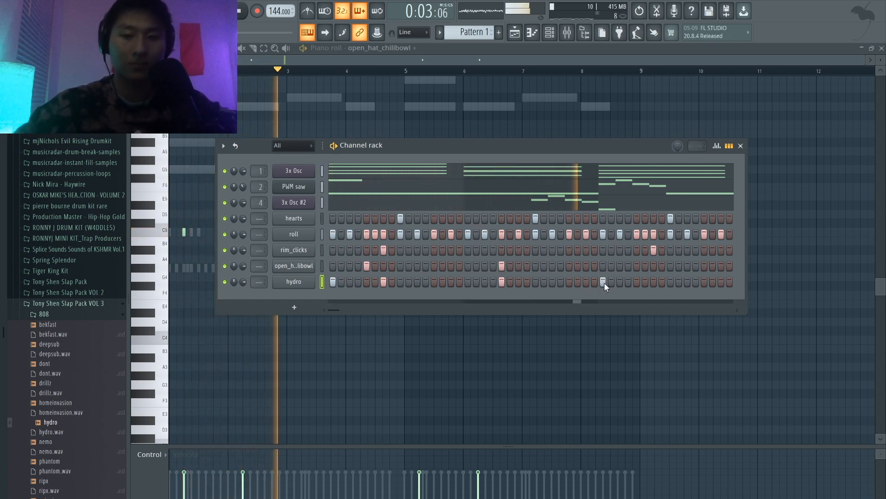
{"action": "left_click", "coordinate": [653, 281]}
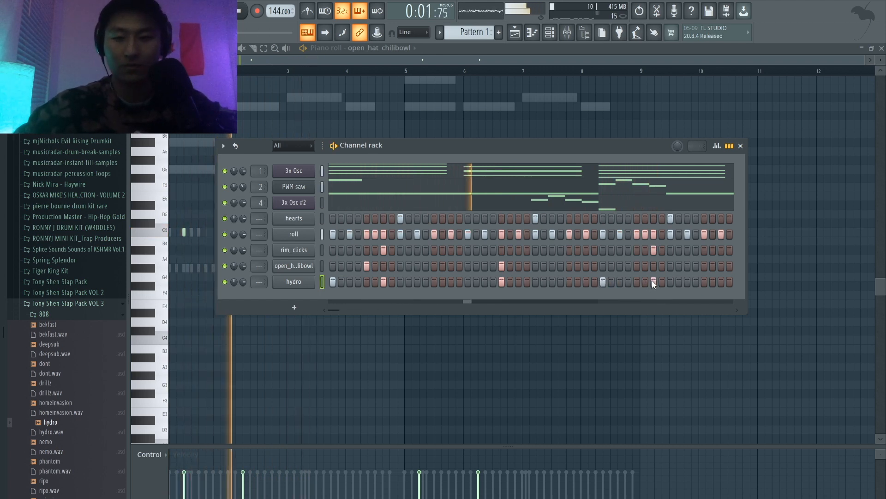
{"action": "left_click_drag", "start_coordinate": [337, 308], "coordinate": [352, 308]}
{"action": "key", "text": "space"}
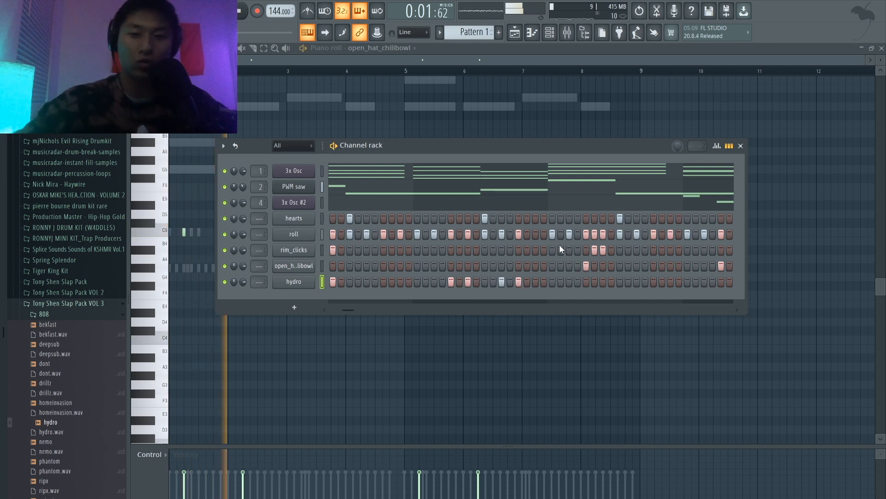
Step: Copy the hydro channel's four-bar note pattern to bars 5 to 8 in the piano roll
{"action": "left_click", "coordinate": [729, 145]}
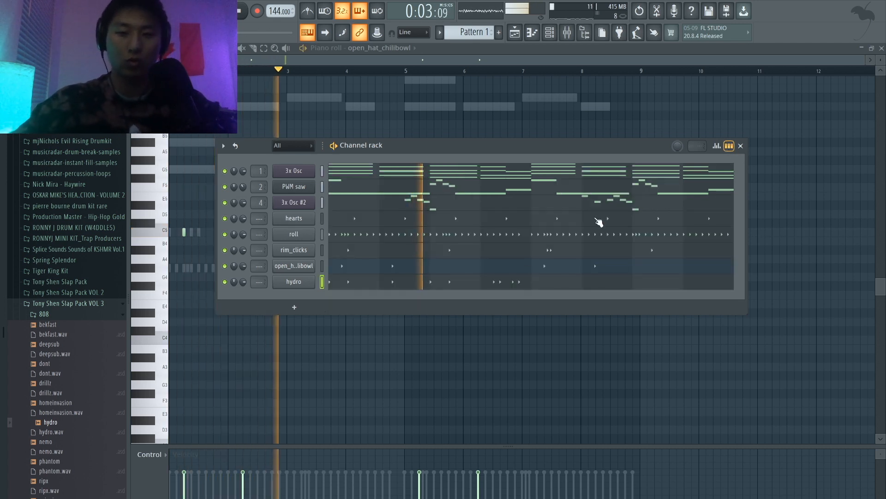
{"action": "left_click", "coordinate": [511, 281]}
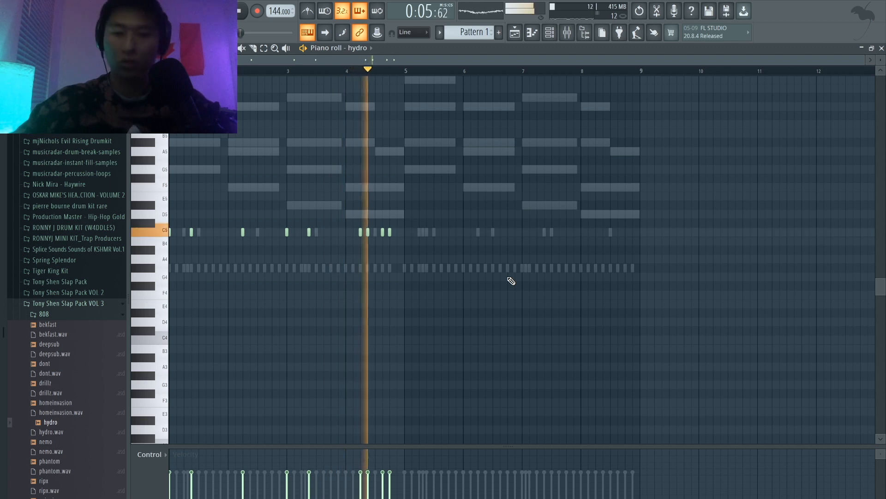
{"action": "left_click_drag", "start_coordinate": [504, 277], "coordinate": [183, 217]}
{"action": "key", "text": "space"}
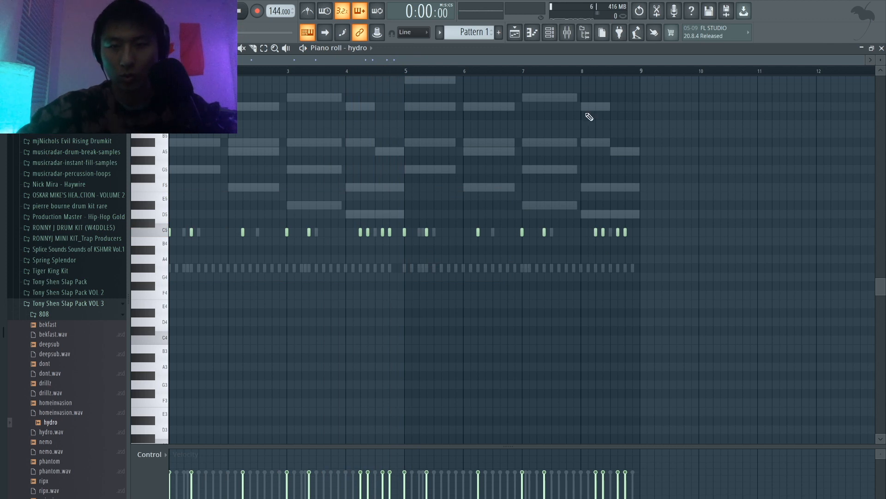
Step: Play hydro from bar 5 and delete its notes on steps 7 and 13 of bar 8
{"action": "key", "text": "space"}
{"action": "left_click", "coordinate": [405, 71]}
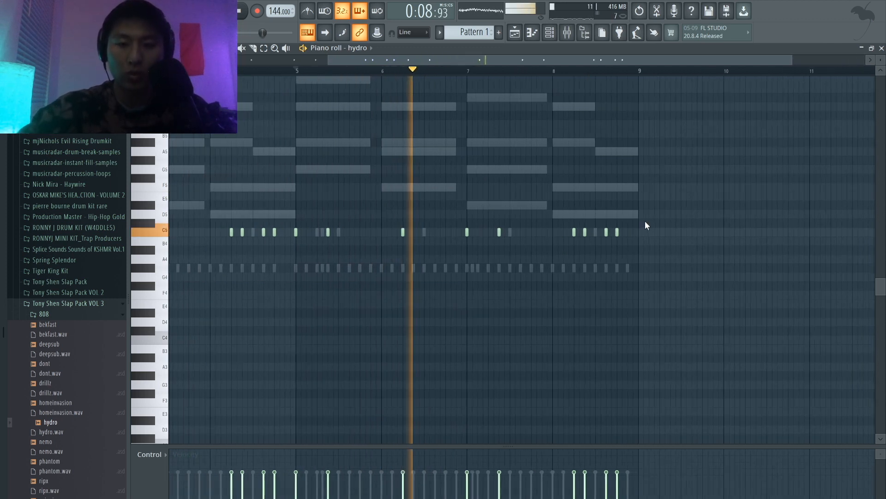
{"action": "scroll", "coordinate": [645, 221], "scroll_direction": "up", "scroll_amount": 2}
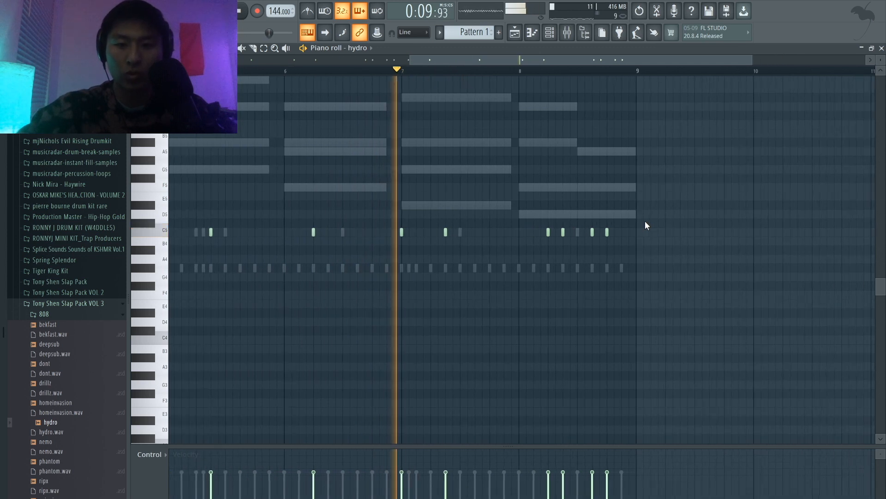
{"action": "right_click", "coordinate": [561, 231]}
{"action": "right_click", "coordinate": [607, 231]}
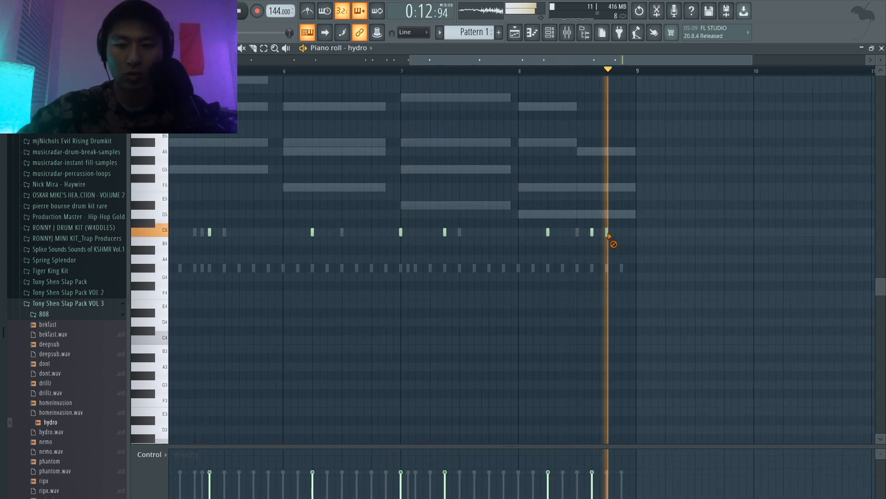
{"action": "scroll", "coordinate": [612, 236], "scroll_direction": "down", "scroll_amount": 2}
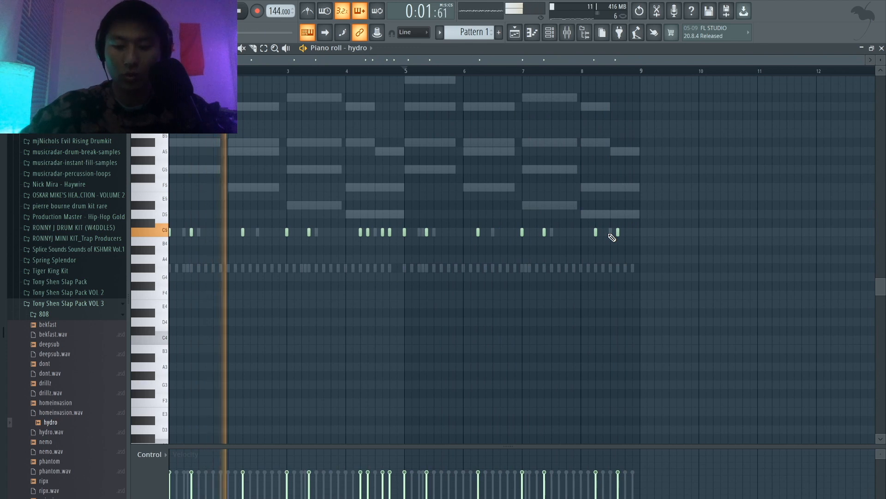
Step: Load the hydro sample from its channel settings into Edison, detect its pitch regions, and close Edison
{"action": "left_click", "coordinate": [550, 33]}
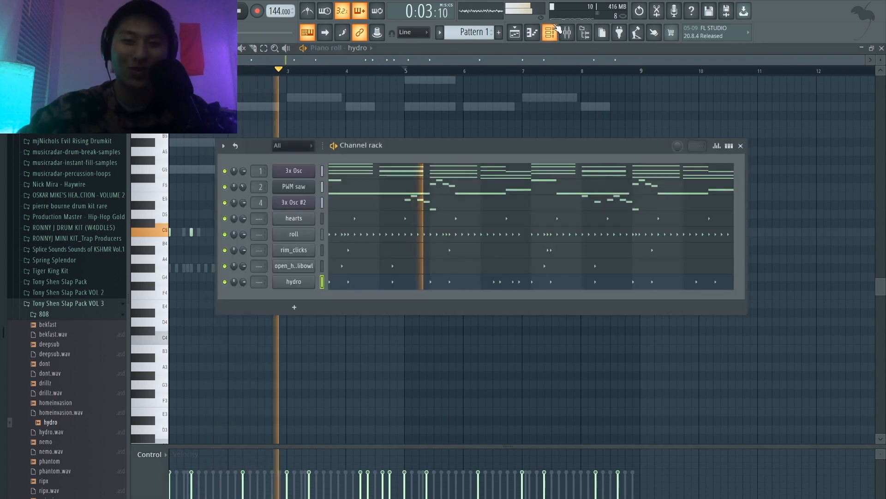
{"action": "left_click", "coordinate": [309, 283]}
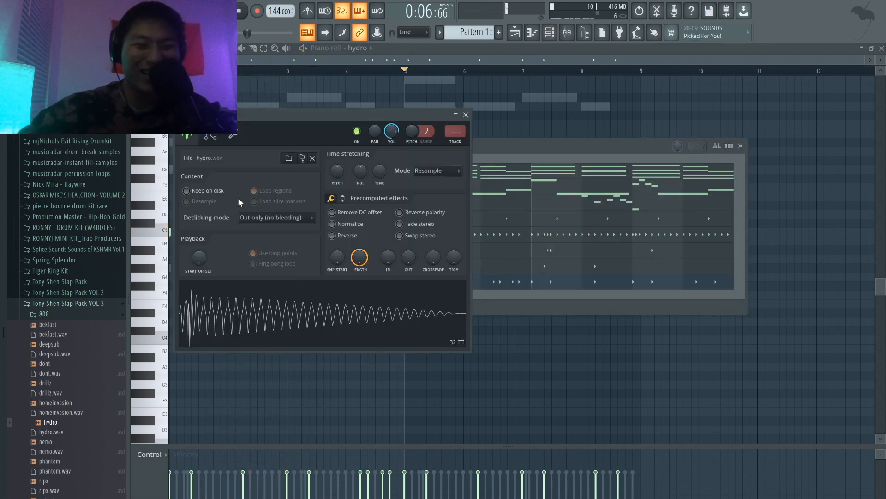
{"action": "left_click", "coordinate": [209, 137]}
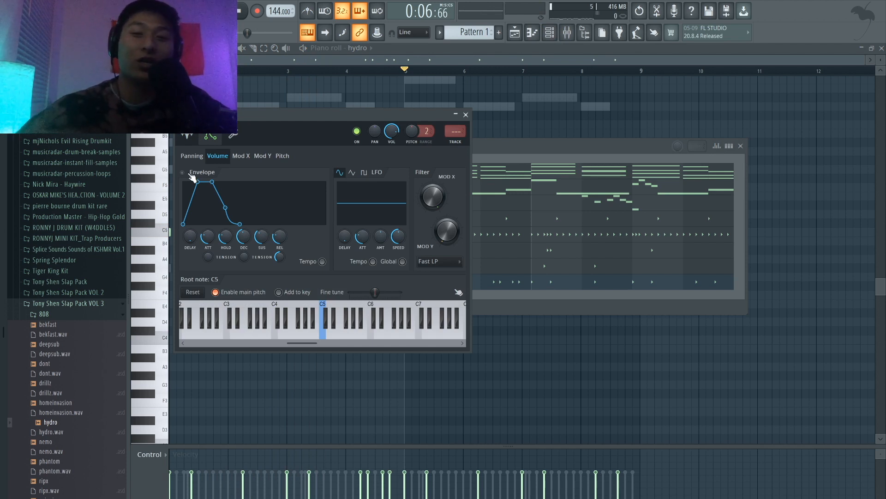
{"action": "left_click", "coordinate": [197, 140]}
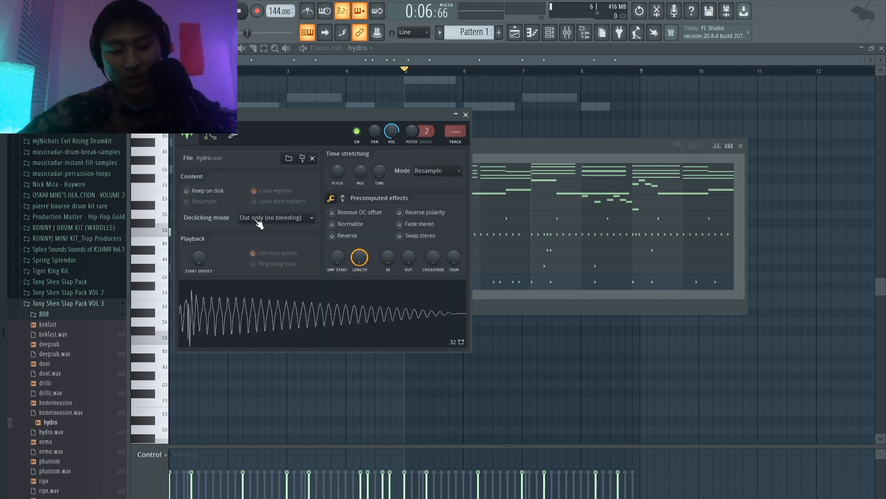
{"action": "key", "text": "ctrl+e"}
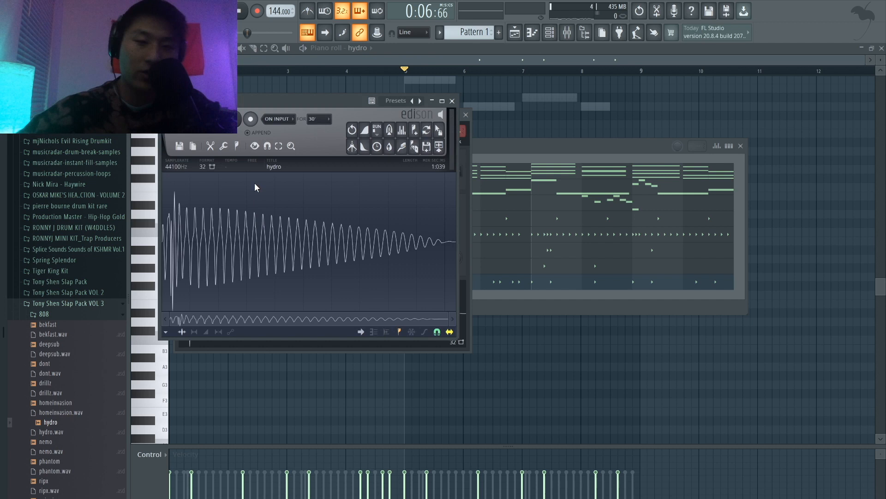
{"action": "left_click", "coordinate": [238, 146]}
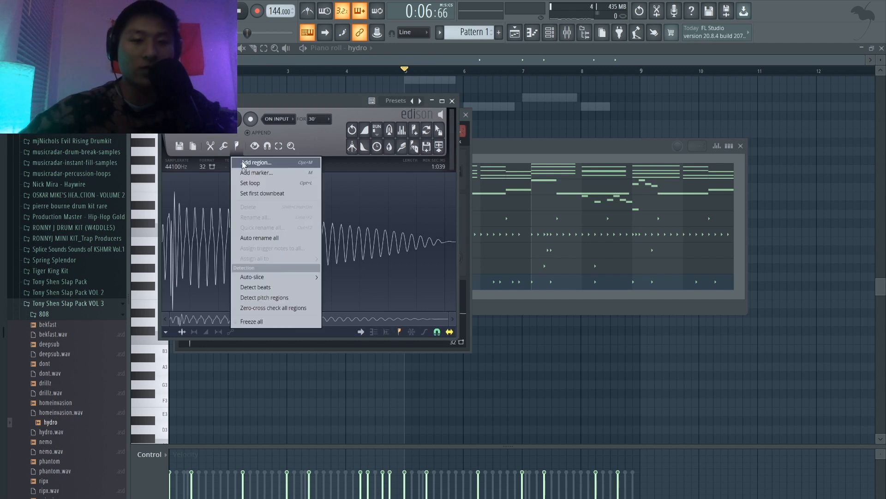
{"action": "left_click", "coordinate": [259, 297]}
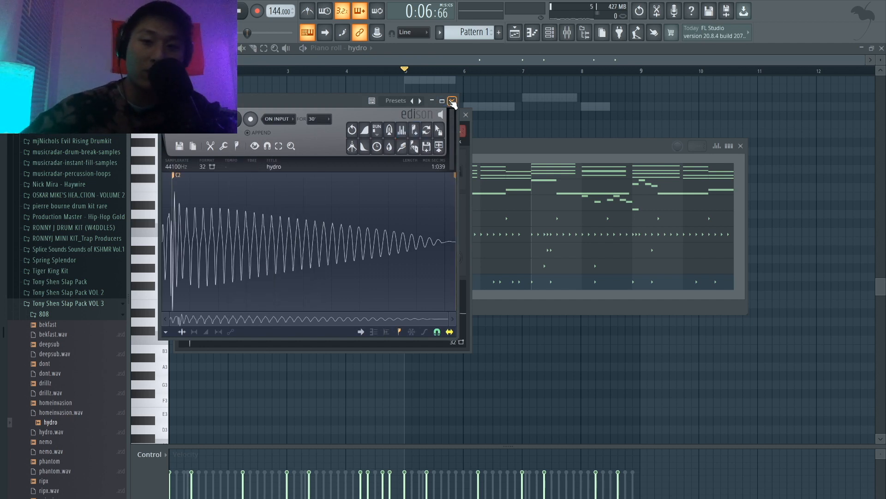
{"action": "left_click", "coordinate": [453, 102]}
Step: Bring up the hydro channel's volume envelope and root note settings
{"action": "key", "text": "F9"}
{"action": "left_click", "coordinate": [211, 138]}
{"action": "left_click", "coordinate": [211, 137]}
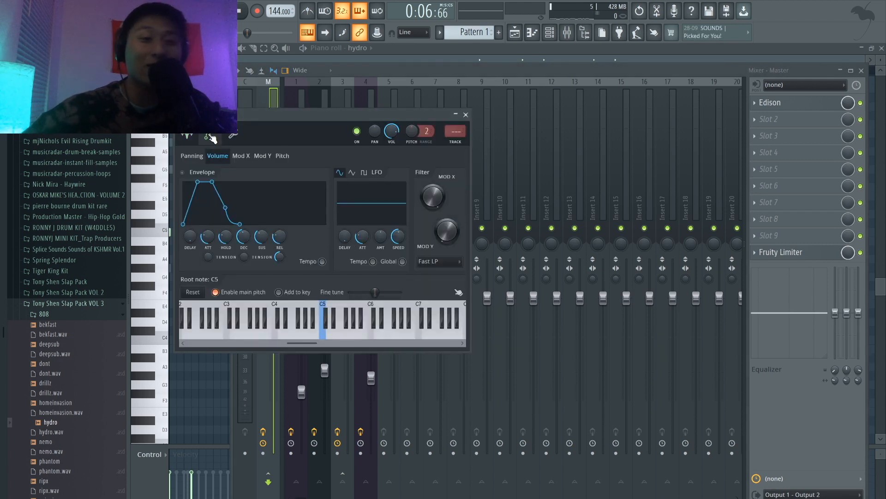
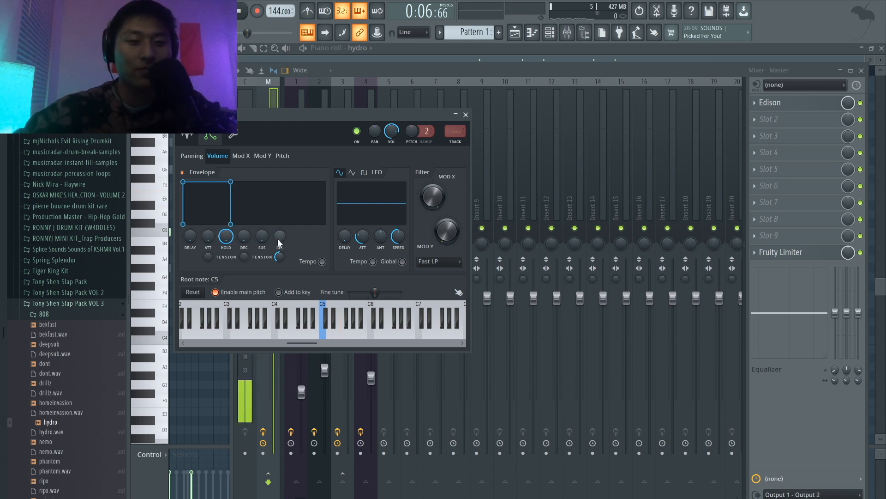
Step: Close the hydro settings and extend the channel's piano roll notes with quick legato so each reaches the next
{"action": "left_click", "coordinate": [465, 115]}
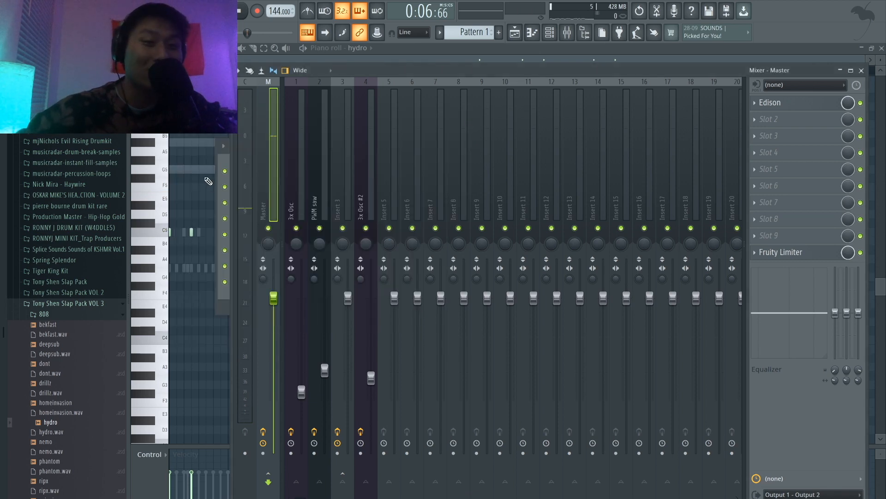
{"action": "left_click", "coordinate": [224, 175]}
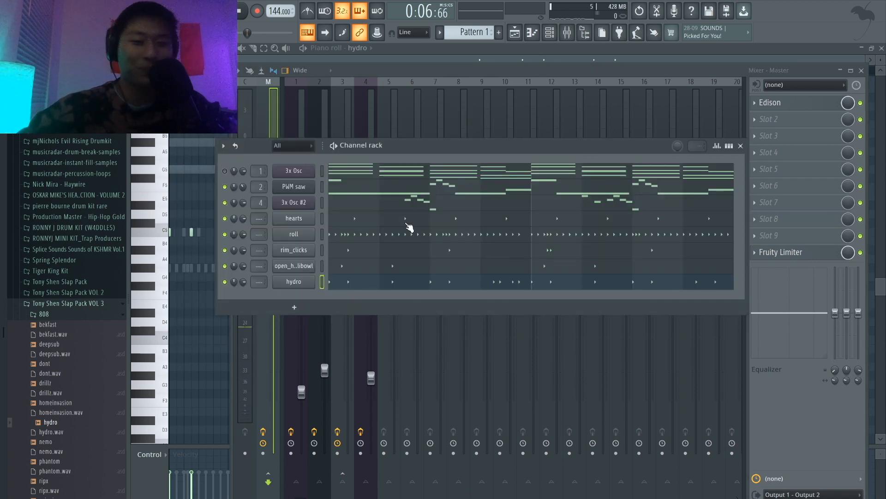
{"action": "left_click", "coordinate": [349, 283]}
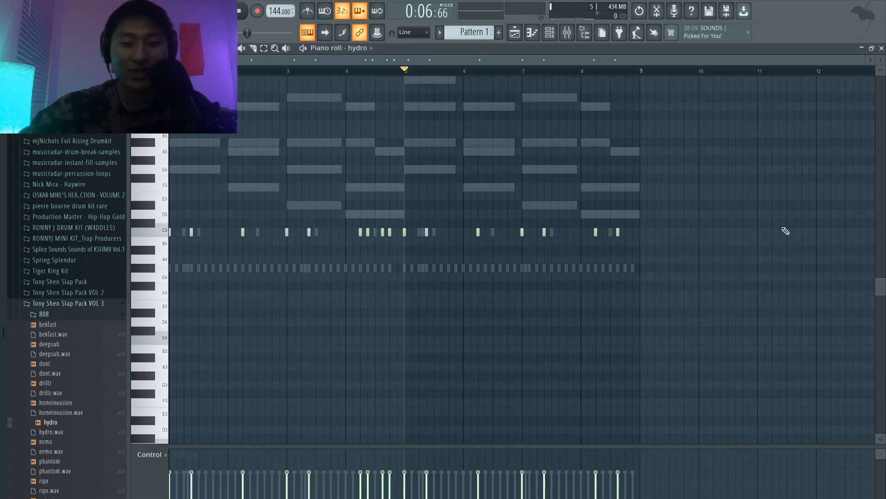
{"action": "key", "text": "ctrl+l"}
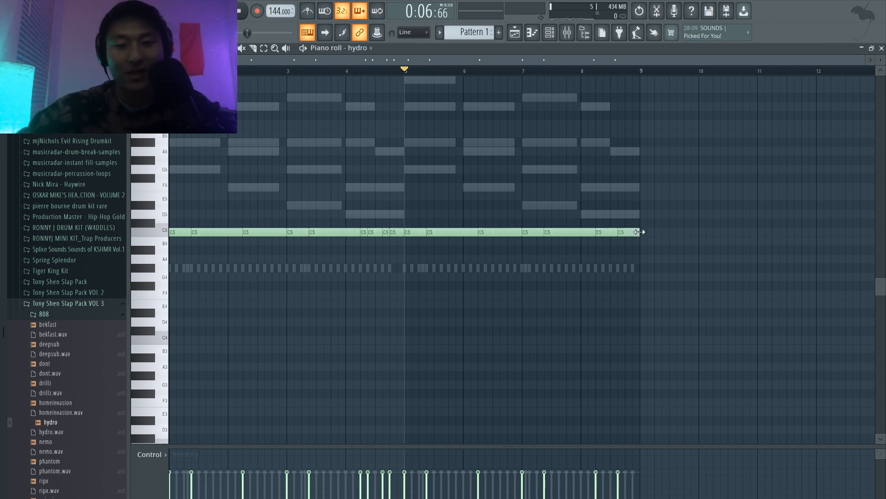
Step: Transpose all hydro notes from C5 up to G5 and play the pattern
{"action": "scroll", "coordinate": [641, 232], "scroll_direction": "up", "scroll_amount": 1}
{"action": "key", "text": "Up"}
{"action": "key", "text": "Up"}
{"action": "key", "text": "Up"}
{"action": "key", "text": "Up"}
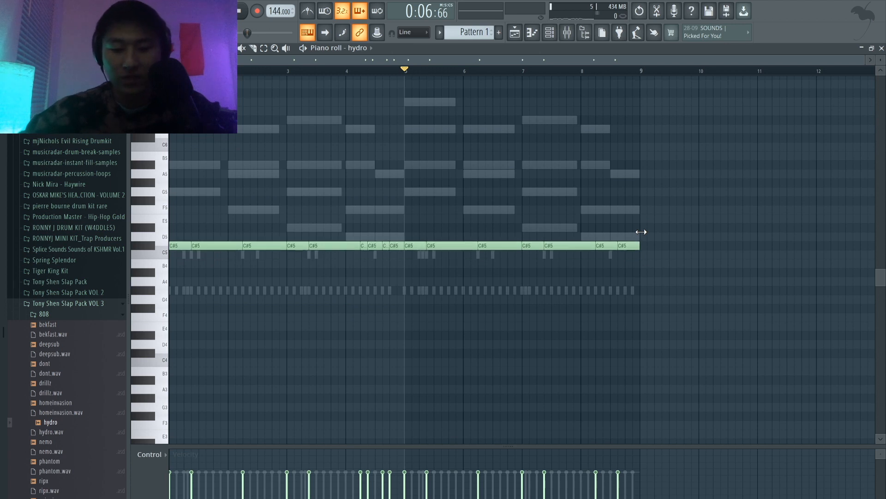
{"action": "key", "text": "Up"}
{"action": "key", "text": "Up"}
{"action": "key", "text": "Up"}
{"action": "key", "text": "space"}
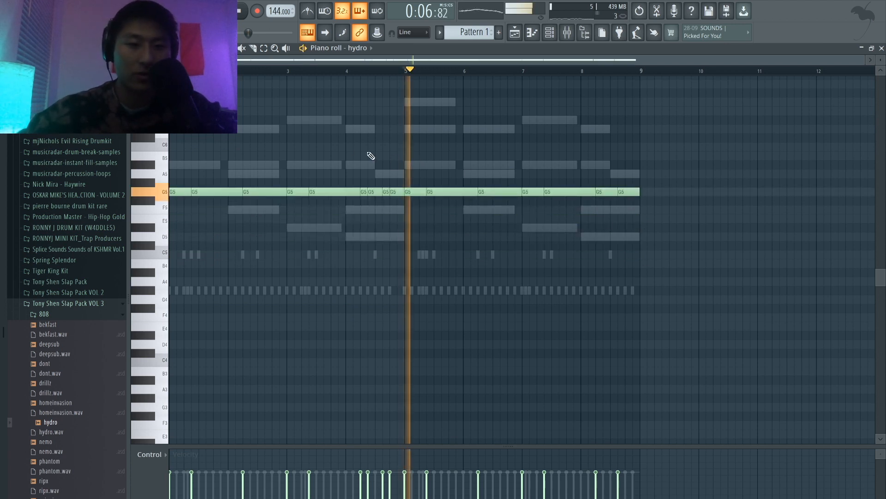
{"action": "key", "text": "space"}
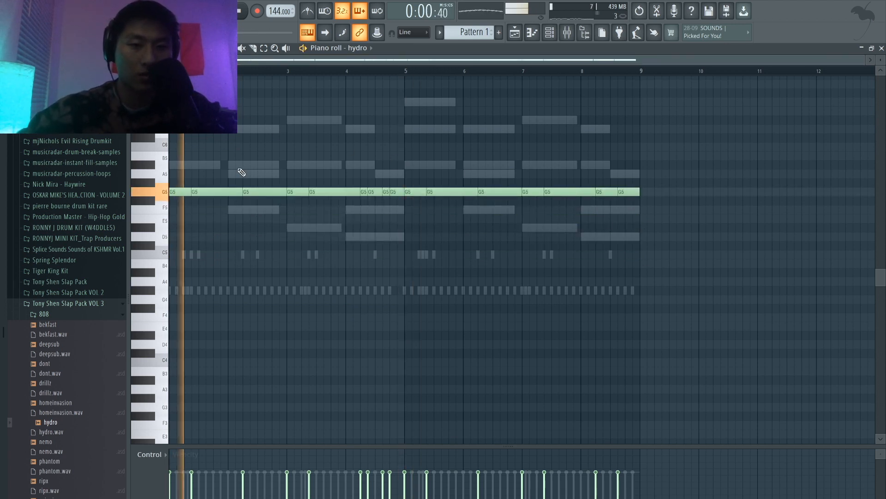
Step: Unmute the first 3x Osc channel in the channel rack and check the pattern's playback
{"action": "left_click", "coordinate": [567, 34]}
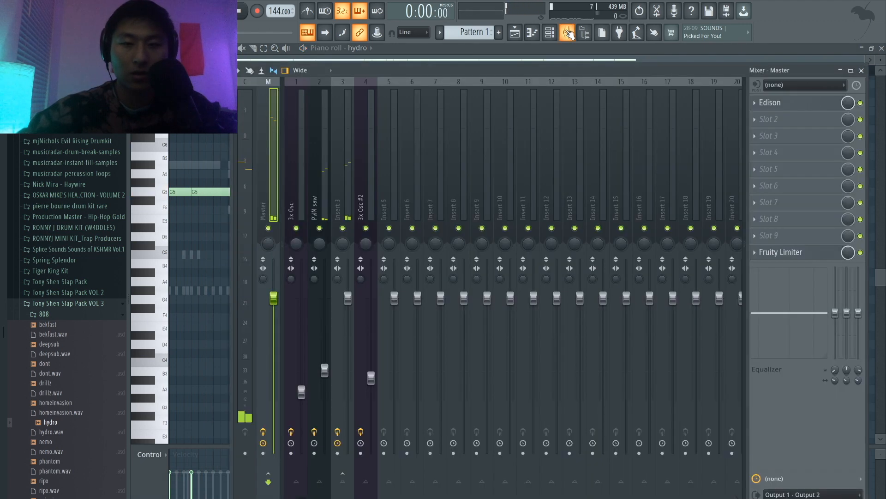
{"action": "left_click", "coordinate": [532, 33]}
{"action": "left_click", "coordinate": [532, 33]}
{"action": "left_click", "coordinate": [515, 33]}
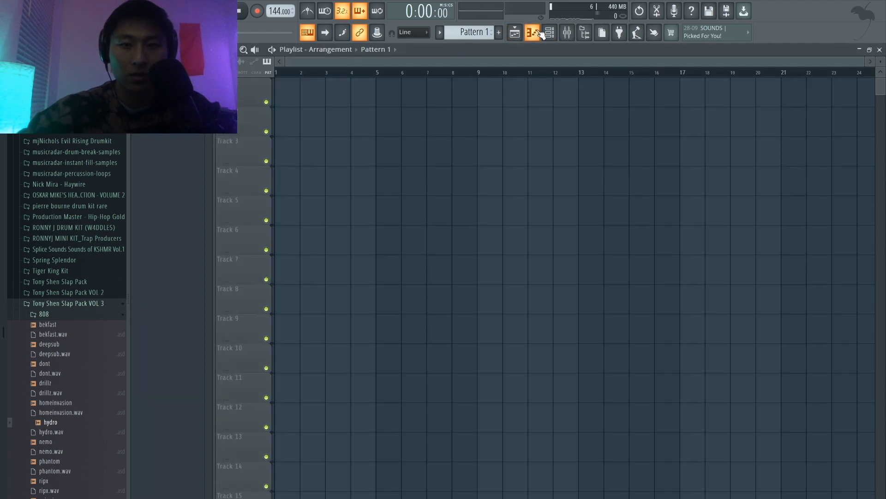
{"action": "left_click", "coordinate": [538, 33]}
{"action": "left_click", "coordinate": [549, 34]}
{"action": "key", "text": "space"}
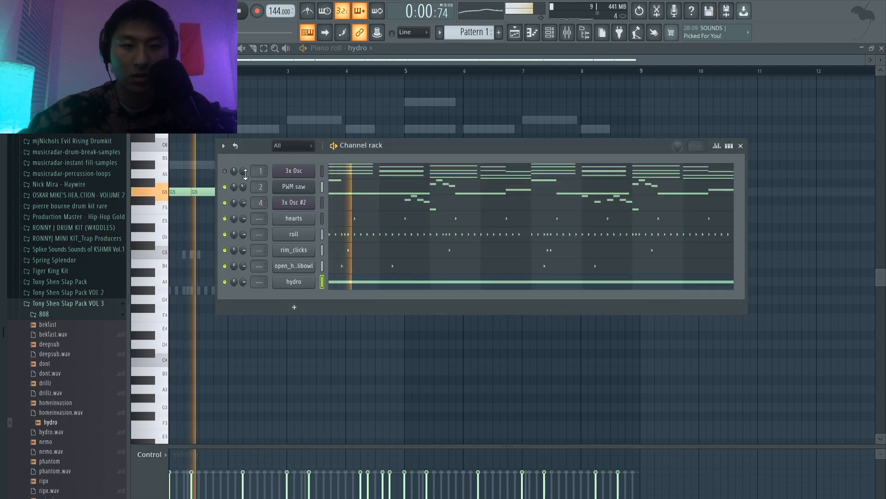
{"action": "key", "text": "space"}
{"action": "left_click", "coordinate": [225, 170]}
{"action": "key", "text": "space"}
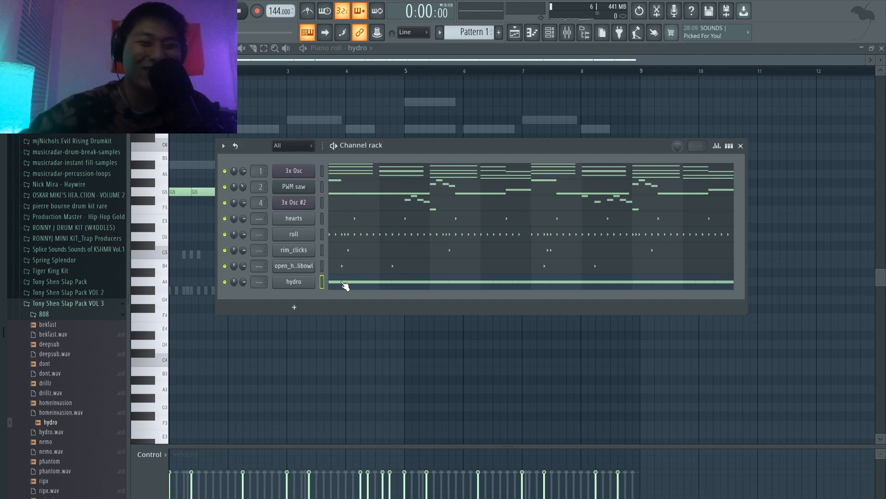
Step: In hydro's piano roll, lower the bar 2 note to F5 and both bar 3 notes to D#5
{"action": "left_click", "coordinate": [342, 282]}
{"action": "left_click", "coordinate": [342, 282]}
{"action": "key", "text": "space"}
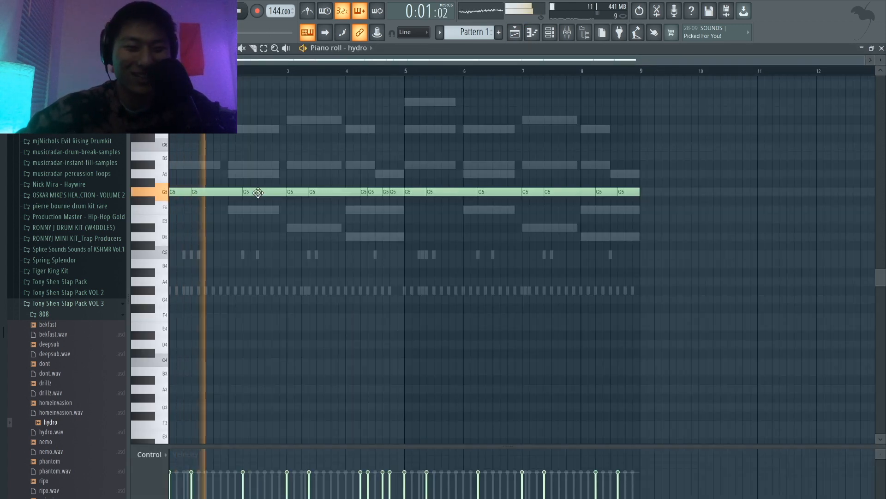
{"action": "left_click_drag", "start_coordinate": [258, 192], "coordinate": [297, 227]}
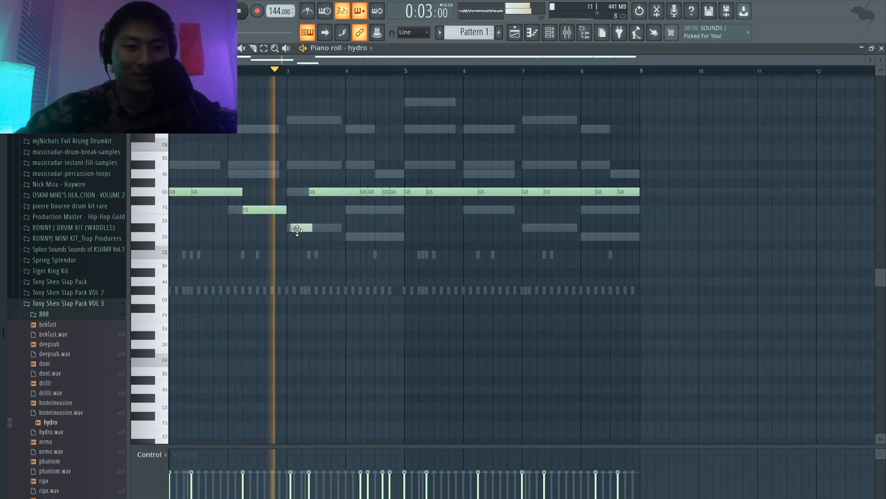
{"action": "key", "text": "space"}
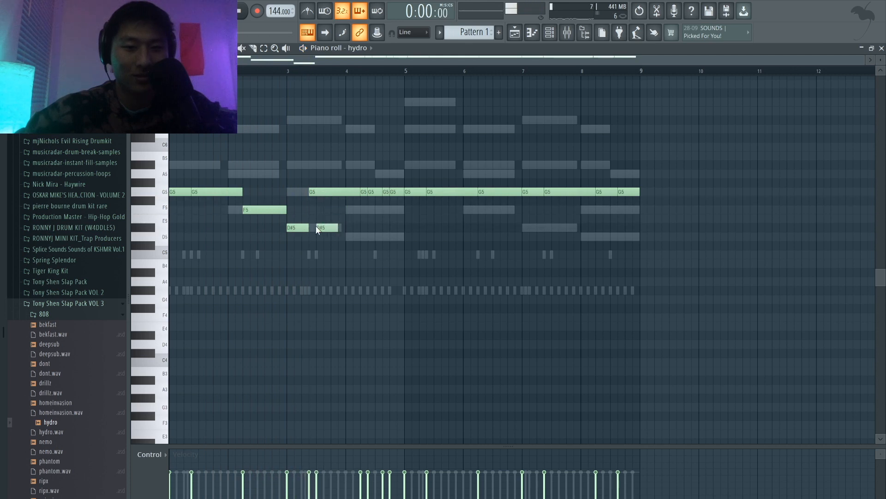
{"action": "left_click_drag", "start_coordinate": [329, 213], "coordinate": [329, 228]}
Step: Lower the first two hydro notes in bar 4 to D5 and raise the last two to A5
{"action": "key", "text": "space"}
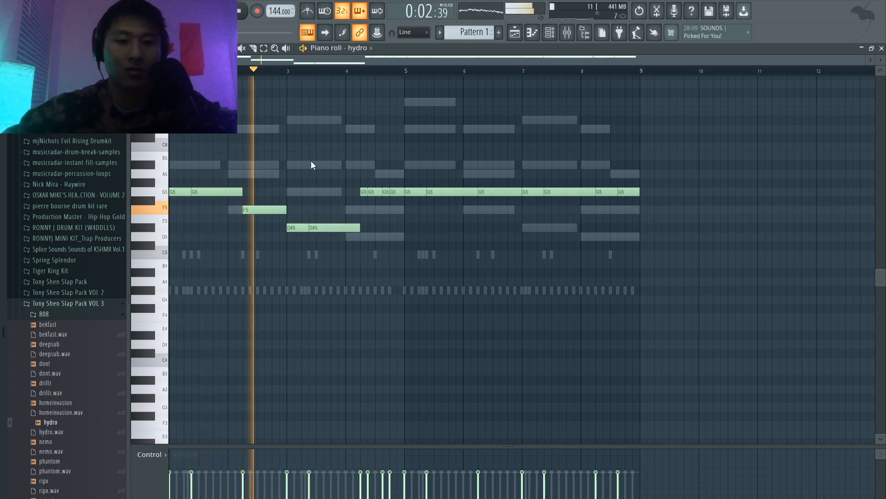
{"action": "scroll", "coordinate": [361, 190], "scroll_direction": "up", "scroll_amount": 2}
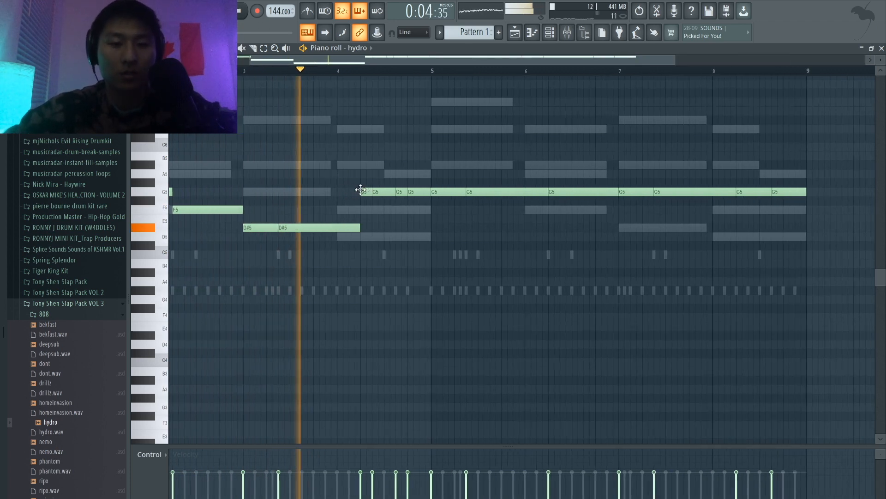
{"action": "key", "text": "space"}
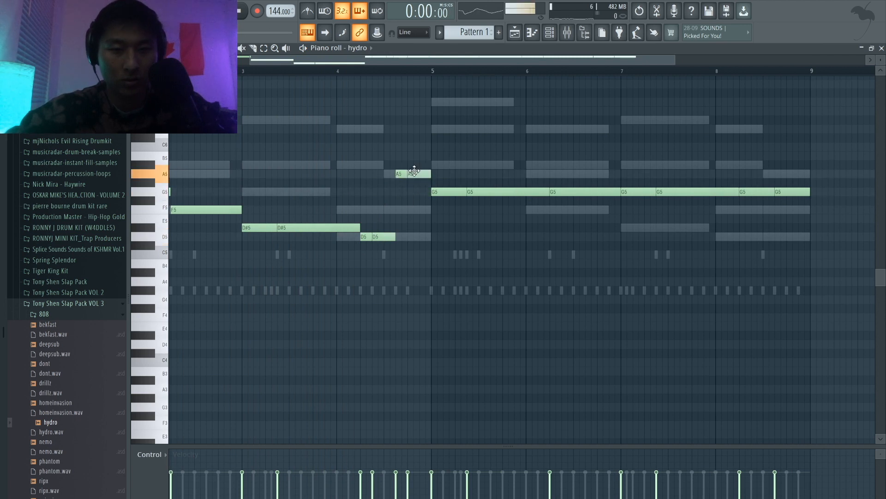
Step: Move the hydro notes in bar 6 to F5, bar 7 to D#5, and bar 8 to A#5 and A5, then play the pattern
{"action": "scroll", "coordinate": [415, 171], "scroll_direction": "down", "scroll_amount": 2}
{"action": "left_click_drag", "start_coordinate": [501, 191], "coordinate": [501, 212]}
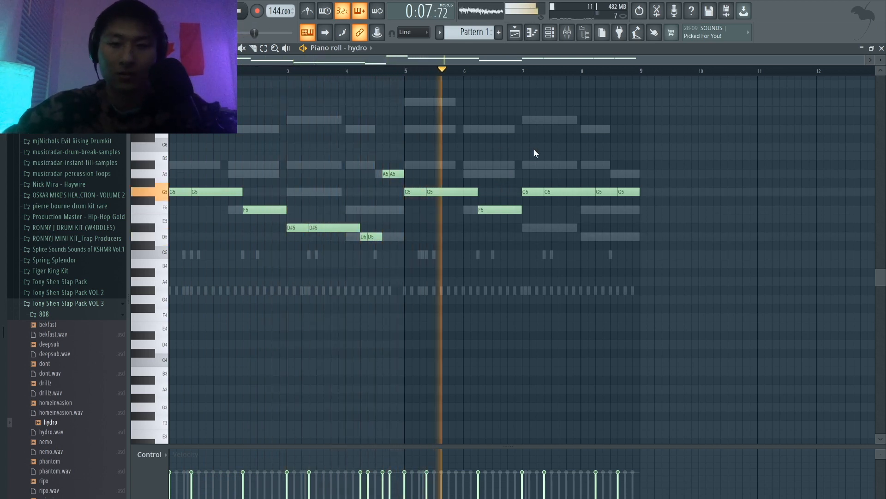
{"action": "left_click_drag", "start_coordinate": [536, 195], "coordinate": [531, 226]}
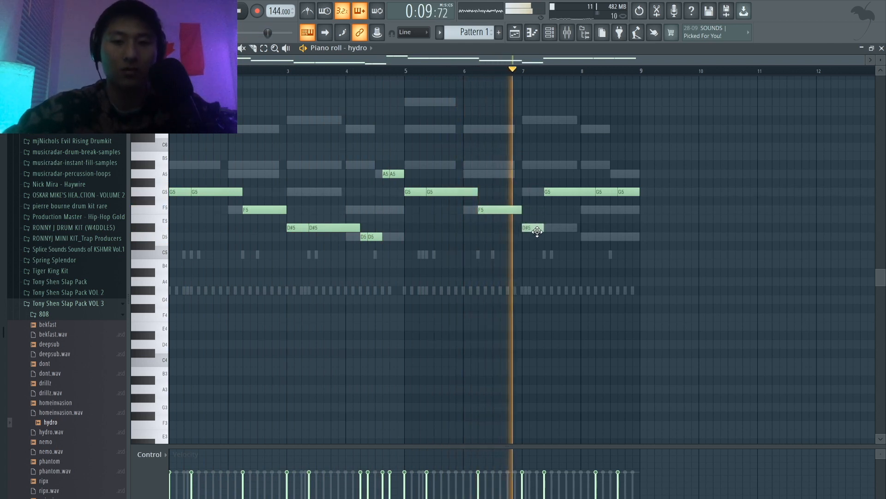
{"action": "left_click_drag", "start_coordinate": [559, 191], "coordinate": [560, 228]}
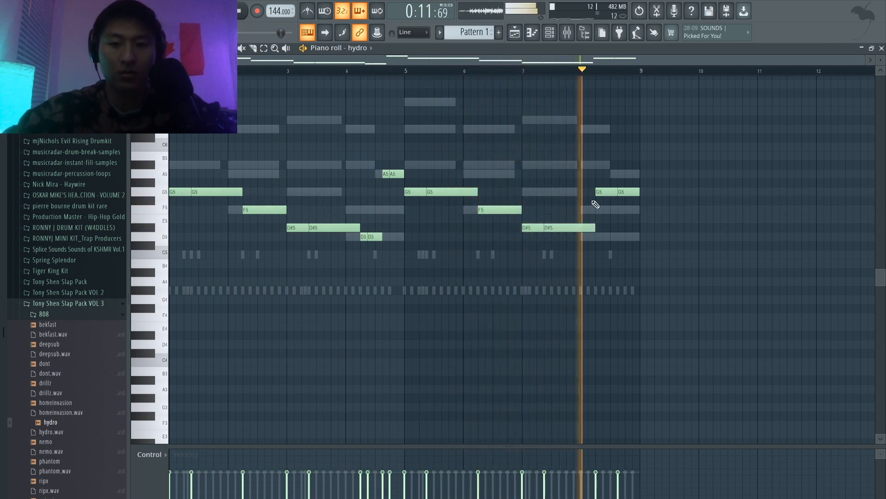
{"action": "key", "text": "space"}
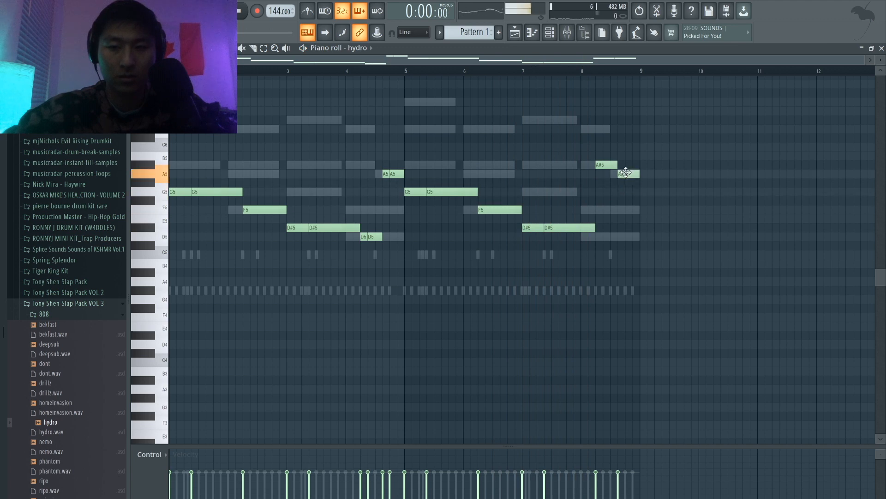
{"action": "key", "text": "space"}
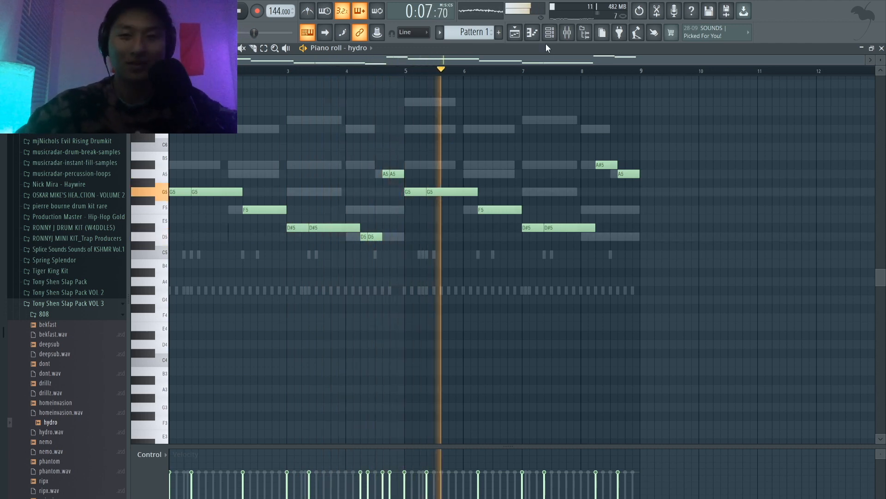
Step: Show the channel rack and browse the Kicks folder of Tony Shen Slap Pack VOL 3 while the beat plays
{"action": "left_click", "coordinate": [550, 32]}
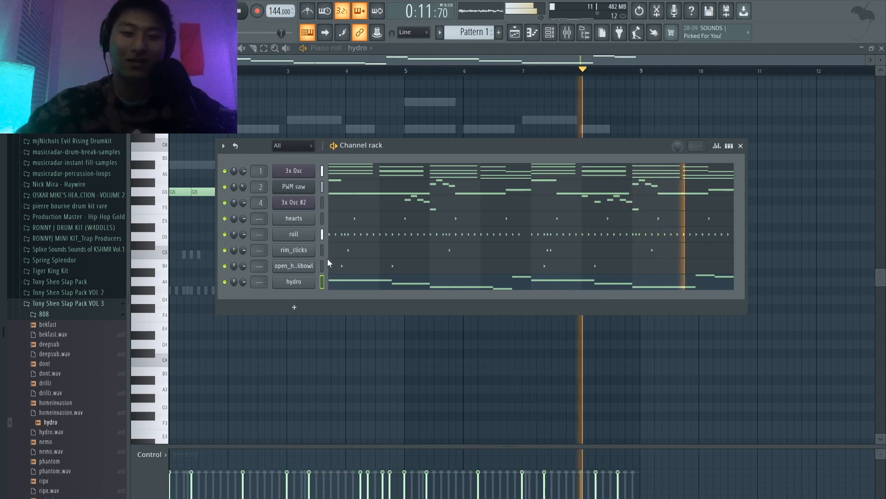
{"action": "left_click", "coordinate": [66, 314]}
{"action": "left_click", "coordinate": [70, 349]}
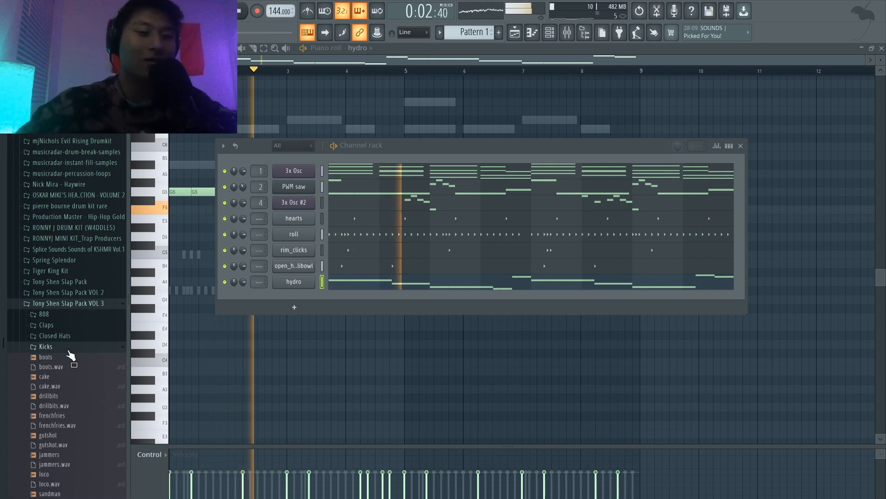
{"action": "scroll", "coordinate": [67, 363], "scroll_direction": "down", "scroll_amount": 4}
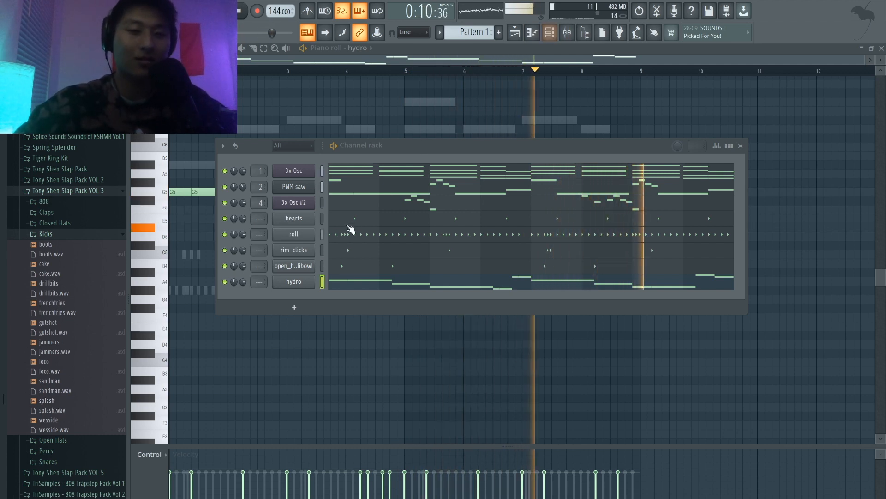
{"action": "key", "text": "space"}
Step: Route the hearts, roll, rim_clicks, open_hat_chilibowl and hydro channels to mixer tracks 6 to 10
{"action": "left_click", "coordinate": [568, 32]}
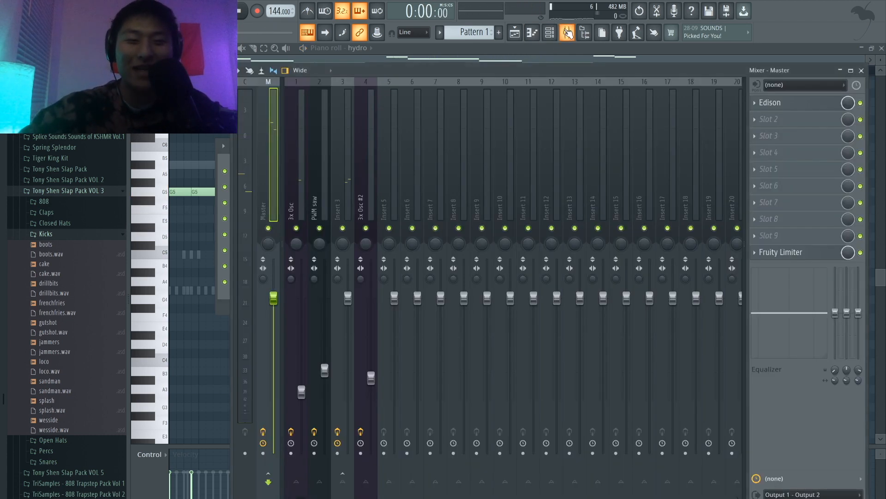
{"action": "left_click", "coordinate": [392, 140]}
{"action": "left_click", "coordinate": [417, 134]}
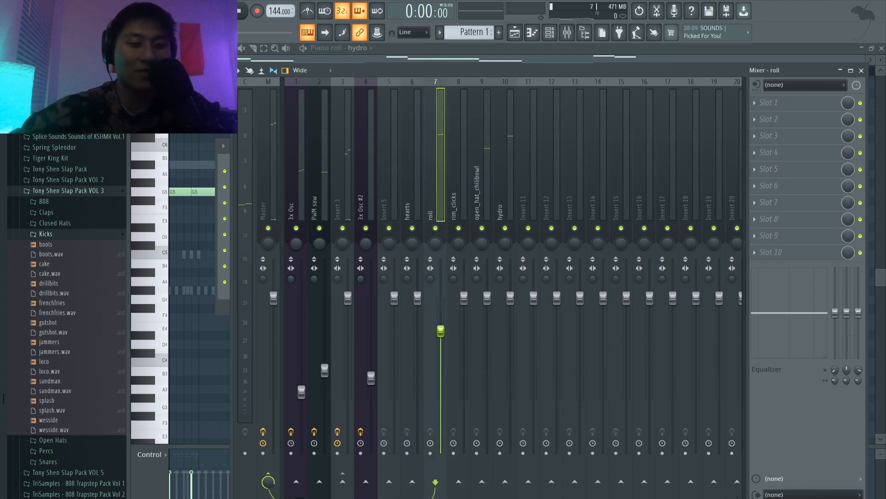
Step: Play the beat and lower the mixer volumes of the roll and open_hat_chilibowl tracks
{"action": "key", "text": "space"}
{"action": "left_click_drag", "start_coordinate": [440, 331], "coordinate": [440, 370]}
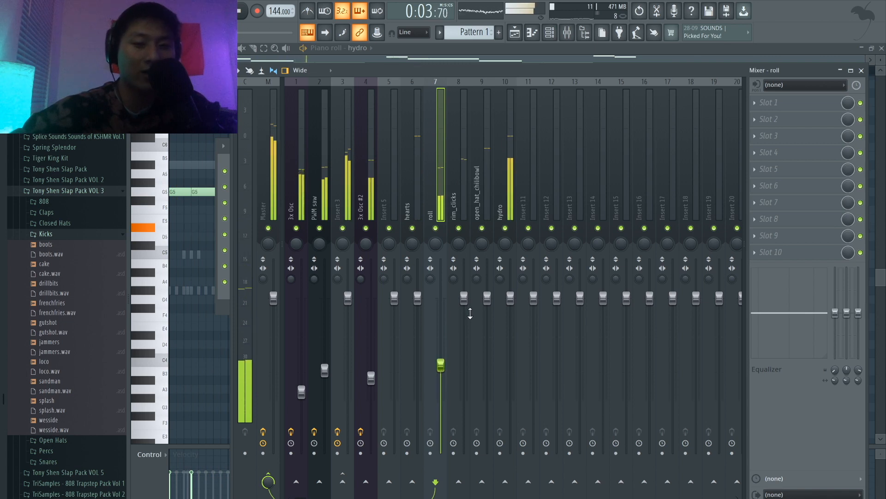
{"action": "left_click_drag", "start_coordinate": [492, 293], "coordinate": [492, 316]}
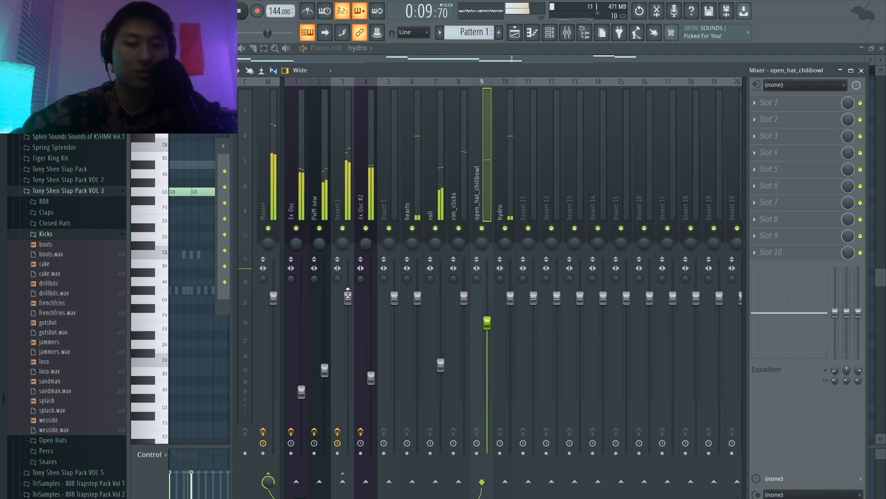
Step: Lower the mixer volumes of Insert 3 and the 3x Osc #2 track to balance the melodies
{"action": "left_click_drag", "start_coordinate": [348, 293], "coordinate": [348, 309]}
{"action": "left_click_drag", "start_coordinate": [371, 377], "coordinate": [371, 397]}
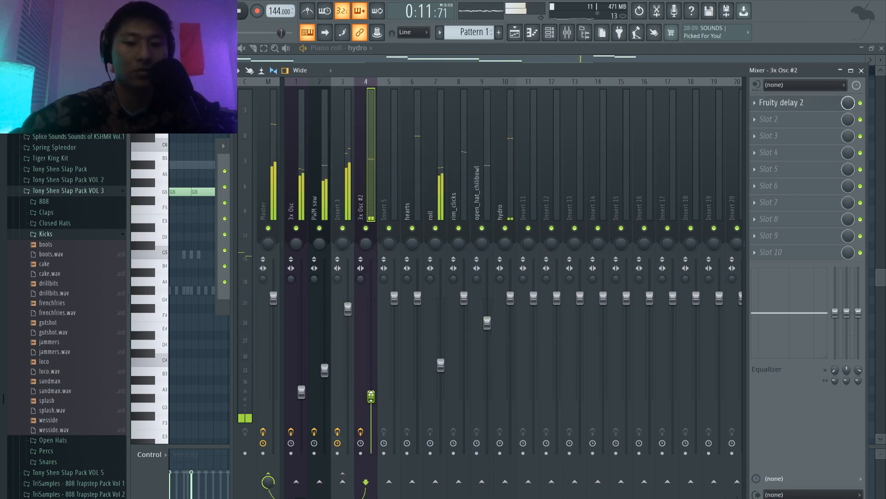
{"action": "left_click_drag", "start_coordinate": [349, 310], "coordinate": [348, 322]}
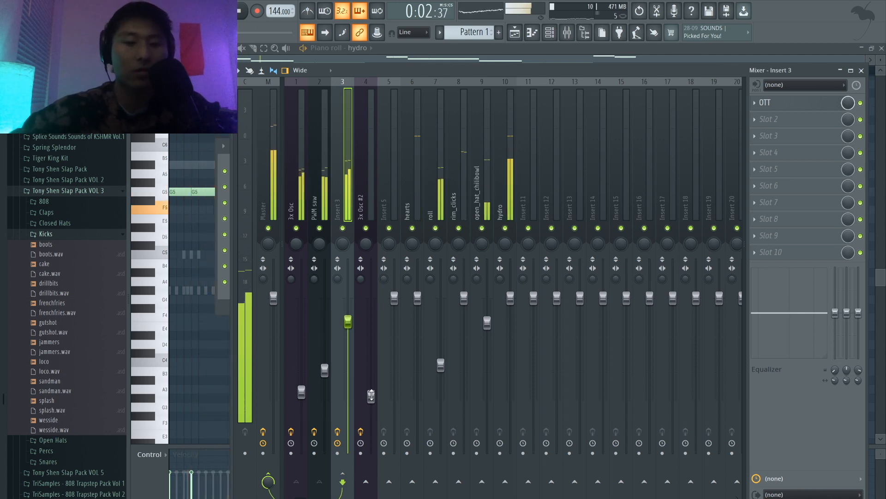
{"action": "left_click_drag", "start_coordinate": [371, 396], "coordinate": [371, 391]}
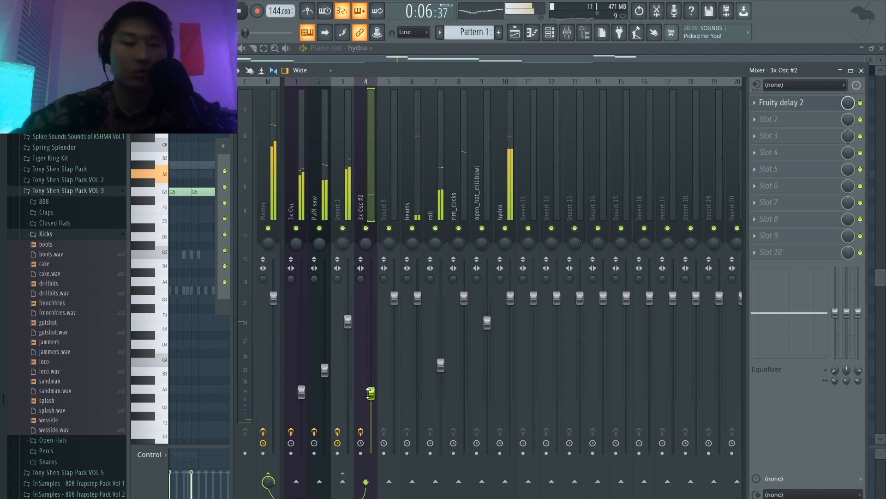
Step: Place Pattern 1 at bar 1 of the playlist's first track and split the pattern by channel
{"action": "key", "text": "F5"}
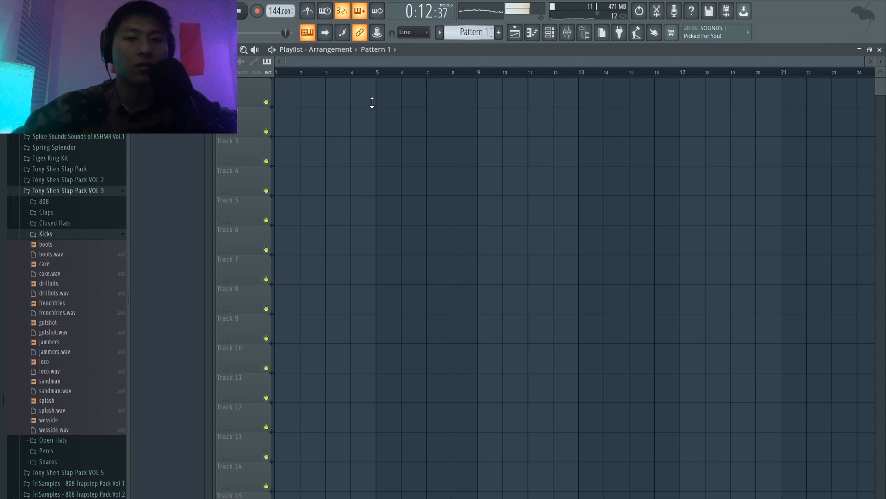
{"action": "left_click_drag", "start_coordinate": [291, 172], "coordinate": [309, 63]}
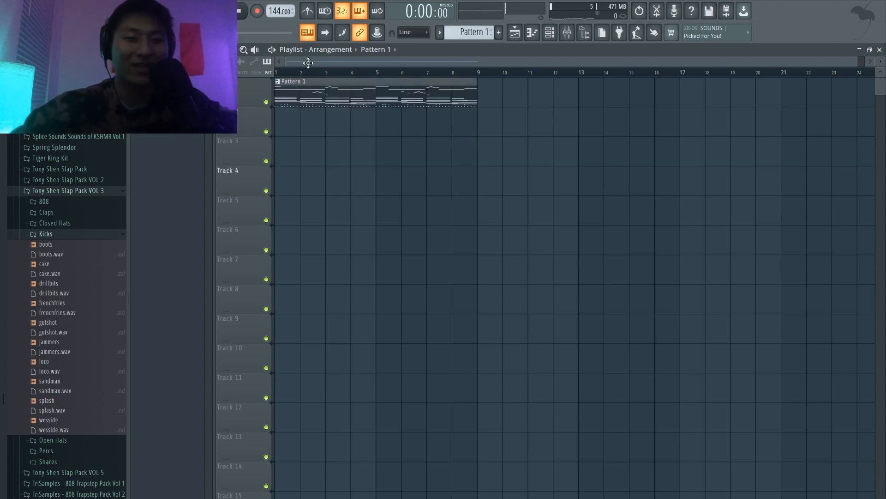
{"action": "left_click", "coordinate": [469, 35]}
{"action": "left_click", "coordinate": [524, 201]}
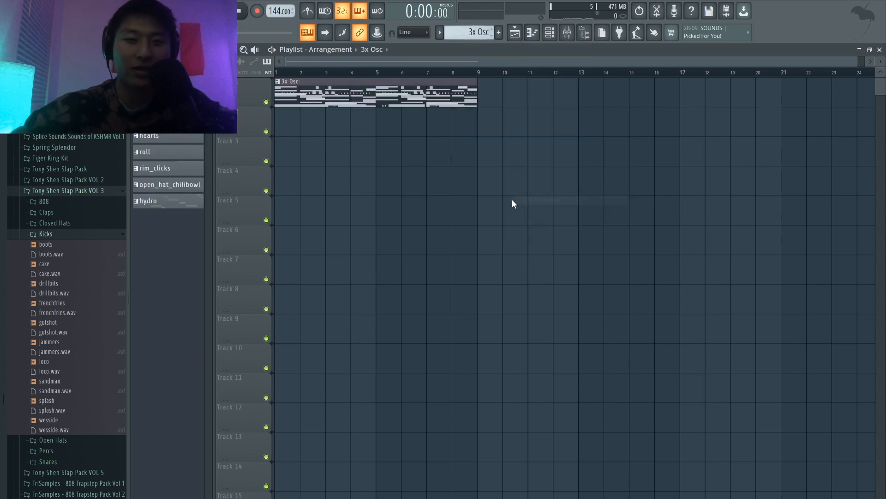
Step: Replace the combined clip with the split channel patterns, placing them all at bar 1 on tracks 1 to 8
{"action": "key", "text": "ctrl+a"}
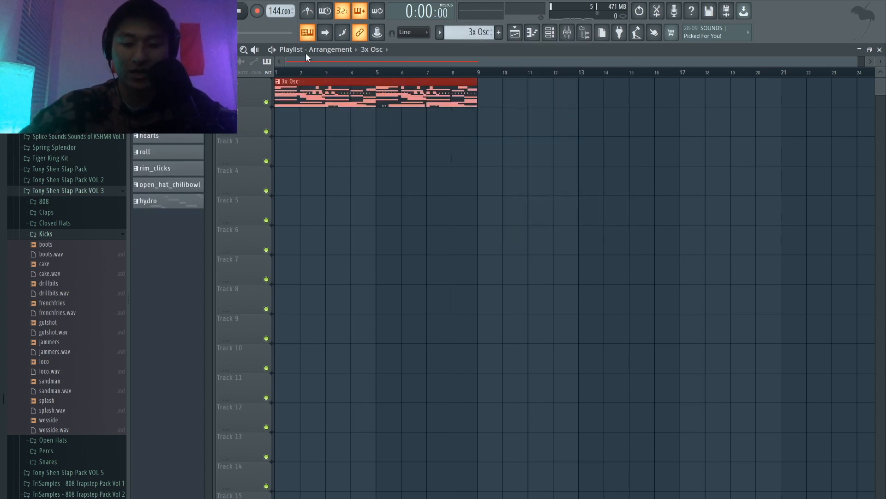
{"action": "key", "text": "Delete"}
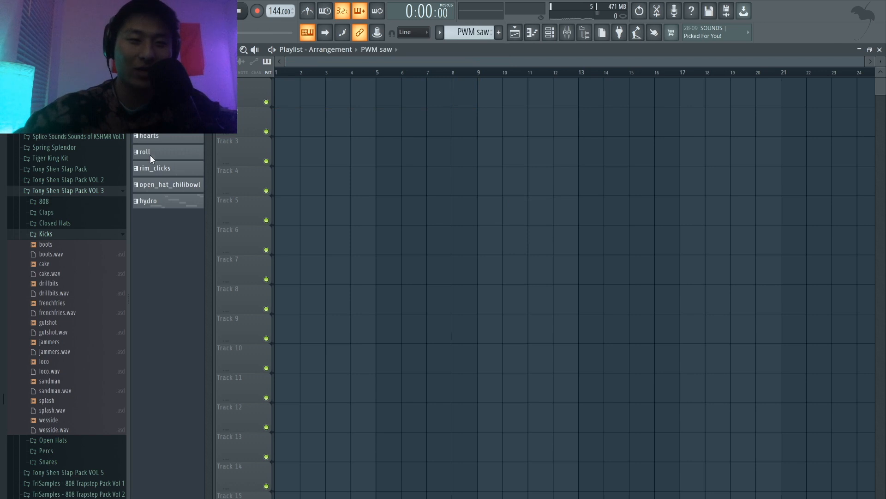
{"action": "left_click", "coordinate": [152, 202]}
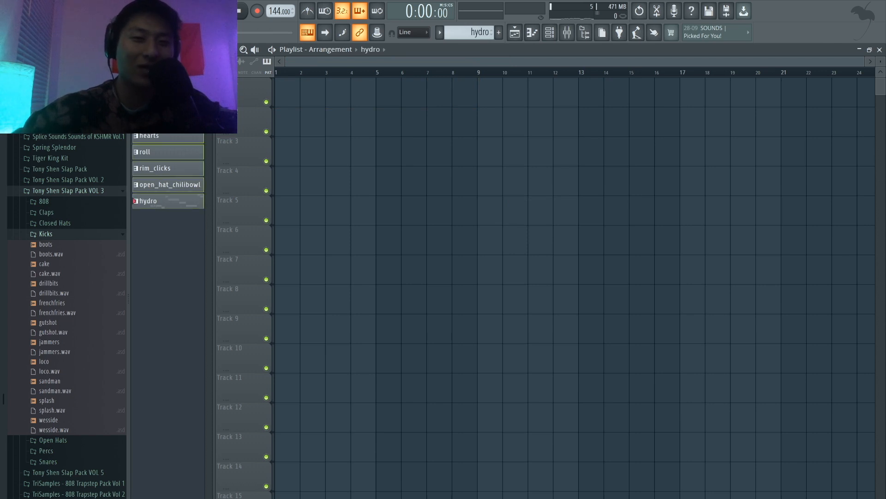
{"action": "left_click_drag", "start_coordinate": [168, 86], "coordinate": [282, 89]}
{"action": "left_click", "coordinate": [538, 277], "text": "ctrl"}
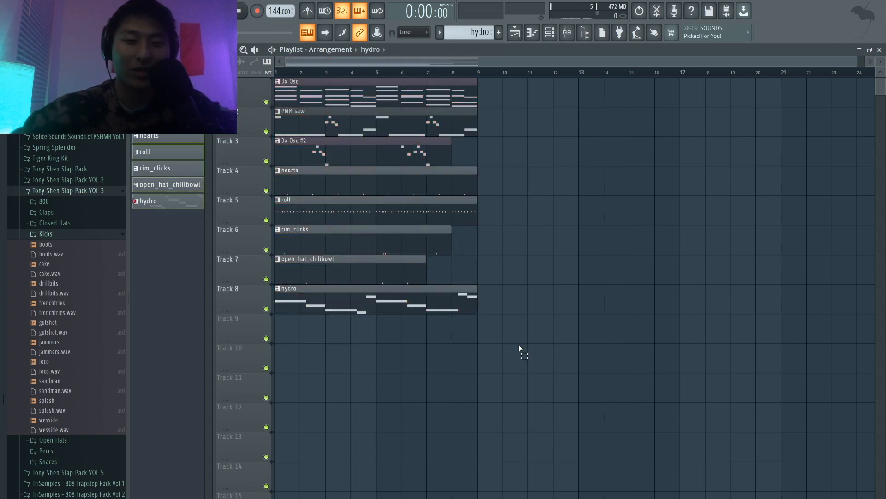
Step: Move the 3x Osc #2, hearts, roll, rim_clicks, open_hat_chilibowl and hydro clips together to bar 17
{"action": "left_click_drag", "start_coordinate": [519, 370], "coordinate": [280, 153]}
{"action": "left_click_drag", "start_coordinate": [343, 176], "coordinate": [596, 188]}
{"action": "left_click_drag", "start_coordinate": [597, 153], "coordinate": [692, 148]}
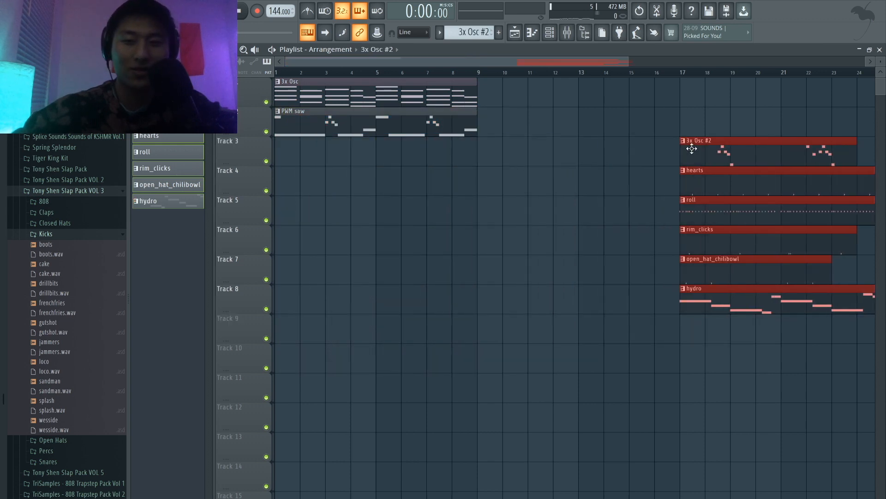
Step: Play the song and duplicate the 3x Osc and PWM saw clips to bar 9
{"action": "key", "text": "space"}
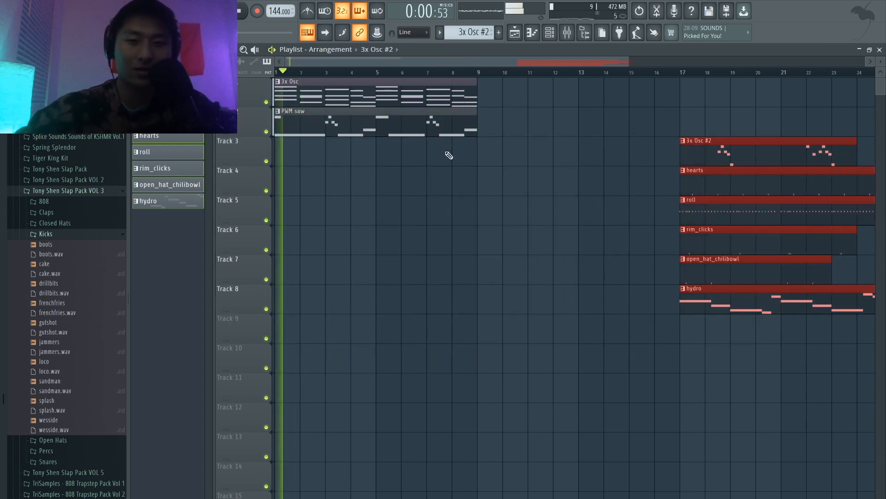
{"action": "left_click_drag", "start_coordinate": [550, 182], "coordinate": [323, 97]}
{"action": "key", "text": "ctrl+b"}
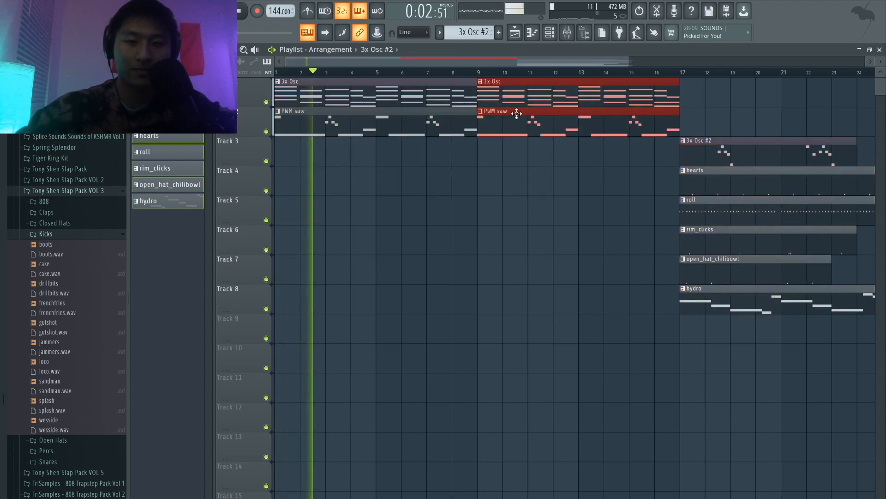
{"action": "left_click", "coordinate": [514, 201], "text": "ctrl"}
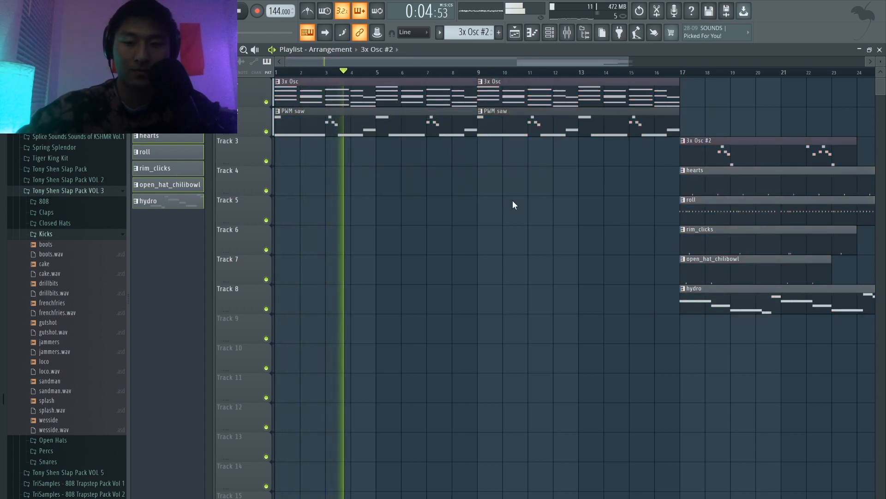
Step: Copy the hearts, roll, rim_clicks, open_hat_chilibowl and hydro clips from bar 17 to bar 9
{"action": "scroll", "coordinate": [513, 200], "scroll_direction": "down", "scroll_amount": 3}
{"action": "left_click_drag", "start_coordinate": [597, 340], "coordinate": [431, 184]}
{"action": "left_click", "coordinate": [555, 190], "text": "ctrl"}
{"action": "left_click", "coordinate": [416, 147]}
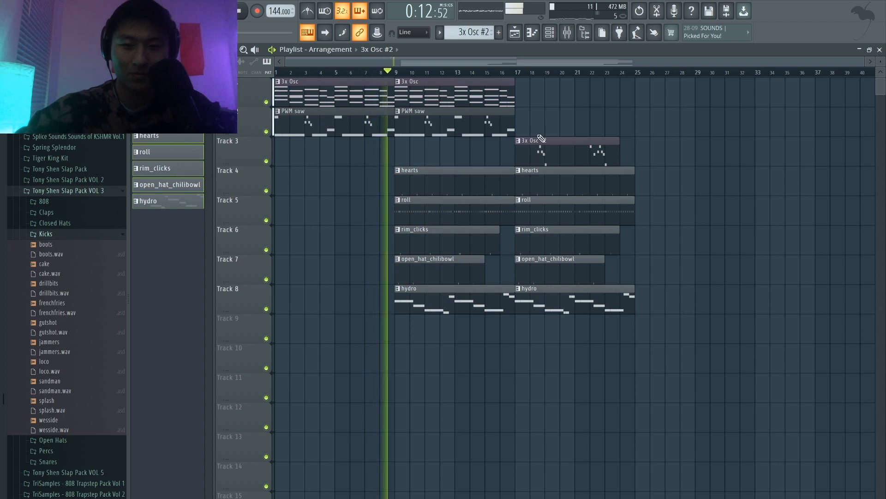
Step: Move the 3x Osc #2 clip to bar 25 and copy the 3x Osc and PWM saw clips to bar 17
{"action": "left_click", "coordinate": [554, 118]}
{"action": "right_click", "coordinate": [584, 110]}
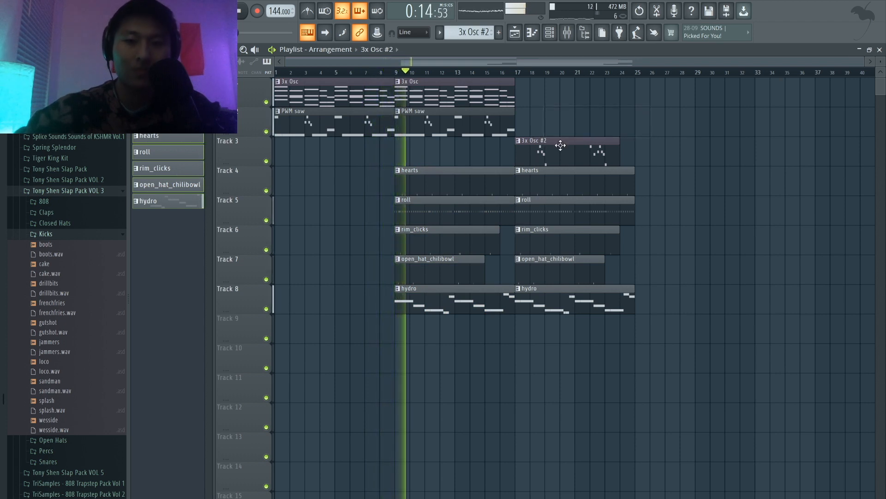
{"action": "left_click_drag", "start_coordinate": [559, 142], "coordinate": [679, 141]}
{"action": "left_click_drag", "start_coordinate": [535, 135], "coordinate": [515, 87]}
{"action": "left_click_drag", "start_coordinate": [461, 82], "coordinate": [577, 90]}
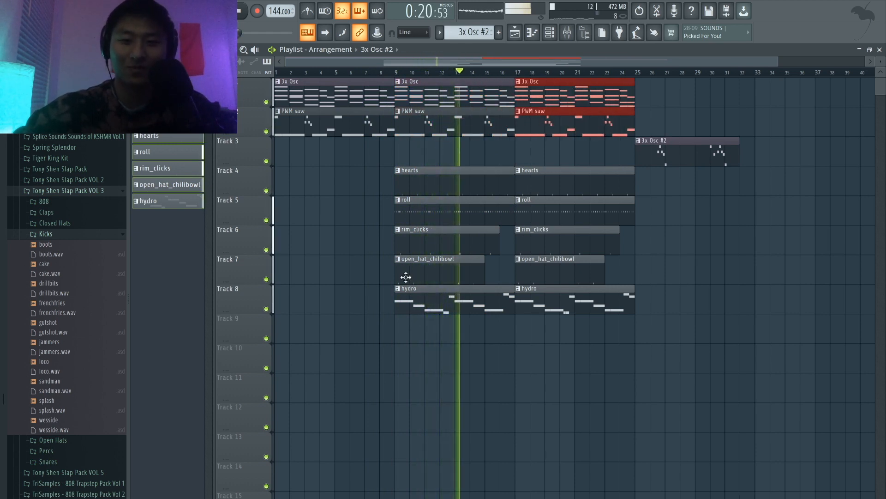
Step: Delete the rim_clicks and open_hat_chilibowl clips at bar 9, and copy the 3x Osc and PWM saw clips to bar 25
{"action": "right_click", "coordinate": [417, 257]}
{"action": "right_click", "coordinate": [417, 251]}
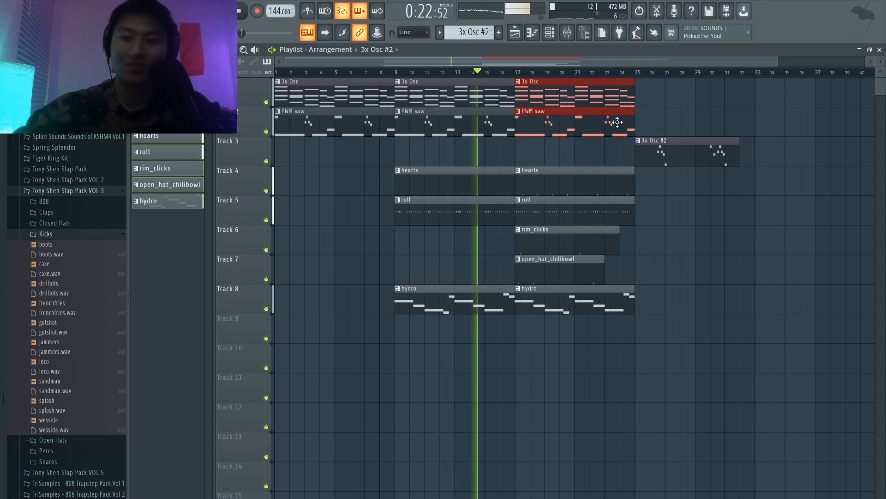
{"action": "left_click_drag", "start_coordinate": [597, 90], "coordinate": [718, 91]}
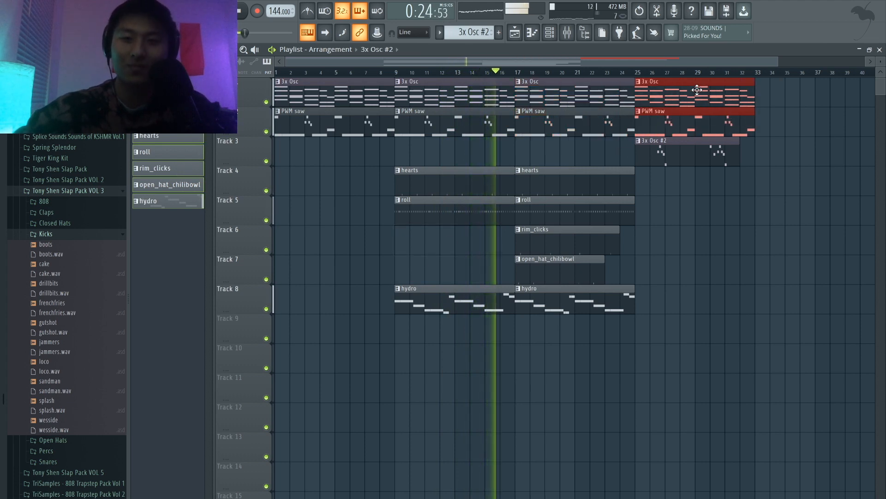
Step: Copy the three melody clips from bar 25 to bar 33, and the hearts and roll clips to bars 25 and 33
{"action": "left_click_drag", "start_coordinate": [739, 253], "coordinate": [805, 103]}
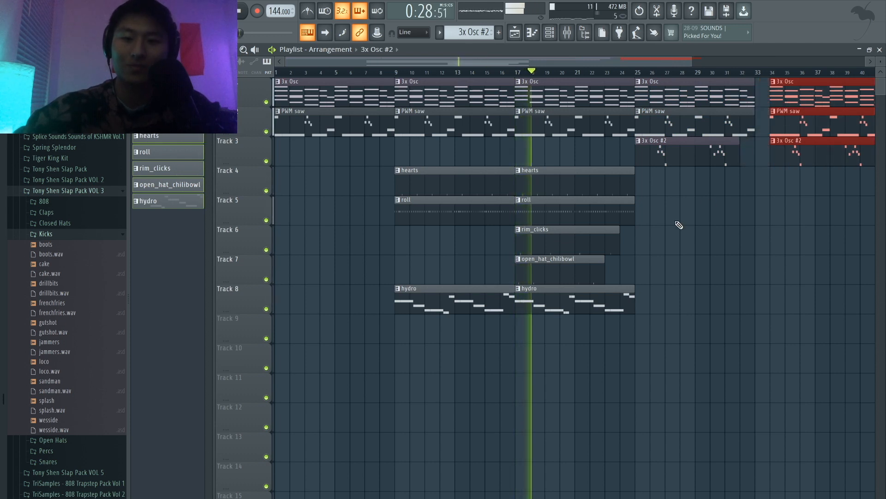
{"action": "left_click_drag", "start_coordinate": [676, 223], "coordinate": [805, 188]}
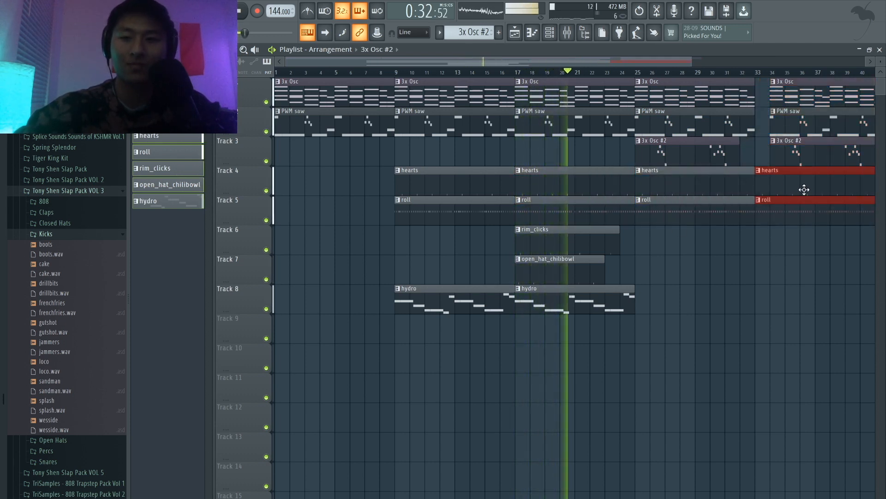
{"action": "scroll", "coordinate": [771, 250], "scroll_direction": "down", "scroll_amount": 1}
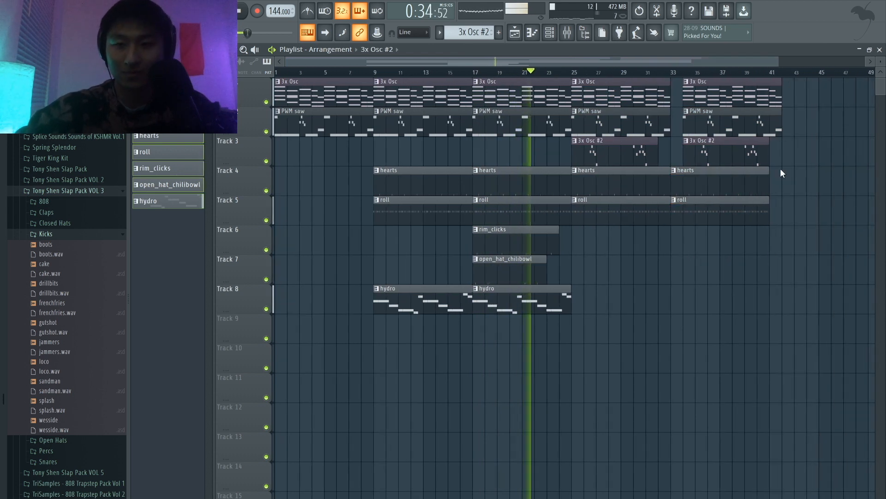
{"action": "left_click_drag", "start_coordinate": [786, 157], "coordinate": [702, 91]}
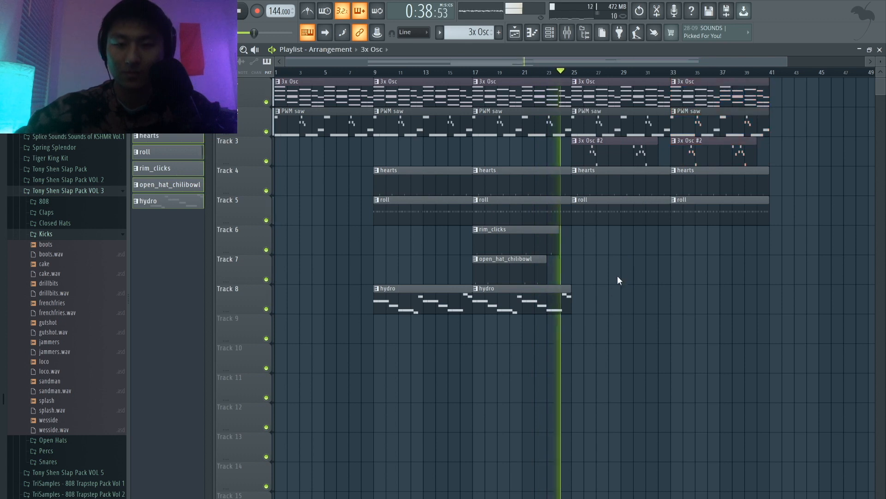
Step: Copy the hydro, rim_clicks and open_hat_chilibowl clips from bar 17 to bar 33
{"action": "left_click", "coordinate": [517, 301]}
{"action": "left_click_drag", "start_coordinate": [517, 302], "coordinate": [712, 307]}
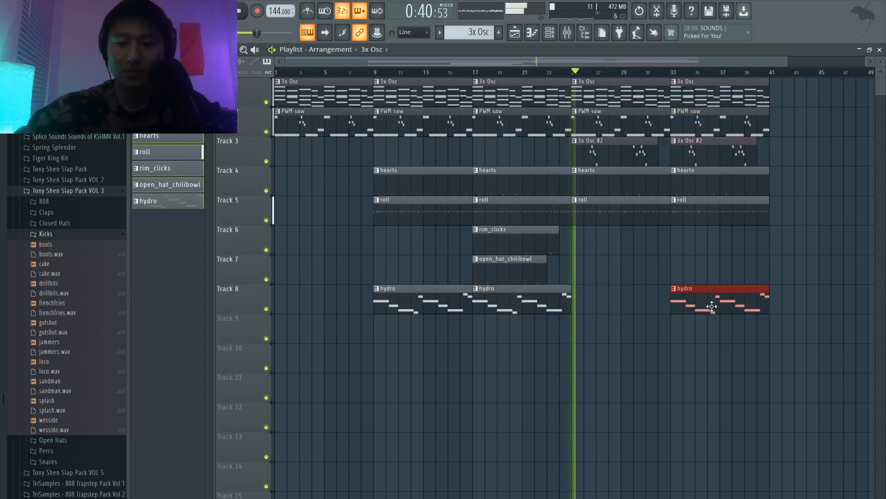
{"action": "left_click_drag", "start_coordinate": [582, 278], "coordinate": [684, 252]}
{"action": "left_click", "coordinate": [608, 256]}
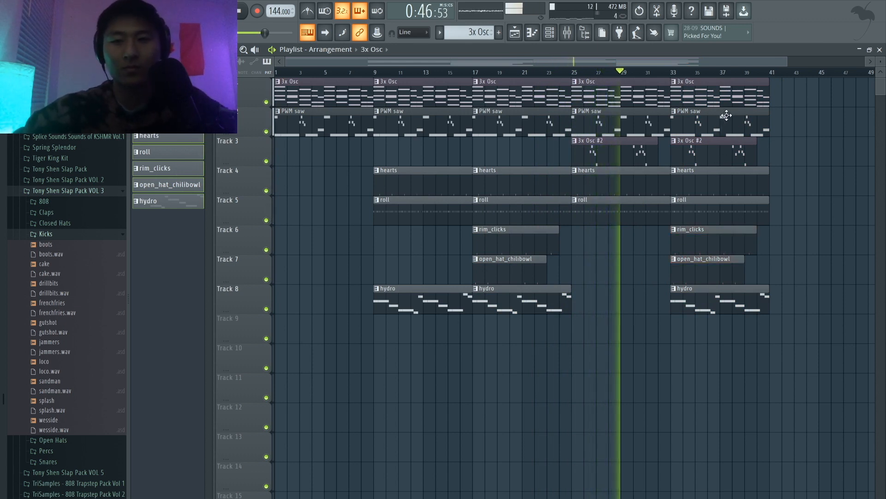
Step: Copy the 3x Osc clip and all the drum and hydro clips from bar 33 to bar 41
{"action": "left_click_drag", "start_coordinate": [760, 86], "coordinate": [800, 89]}
{"action": "left_click_drag", "start_coordinate": [781, 273], "coordinate": [710, 231]}
{"action": "left_click_drag", "start_coordinate": [736, 339], "coordinate": [804, 158]}
{"action": "left_click", "coordinate": [804, 157]}
{"action": "scroll", "coordinate": [804, 158], "scroll_direction": "down", "scroll_amount": 2}
{"action": "scroll", "coordinate": [804, 162], "scroll_direction": "down", "scroll_amount": 1}
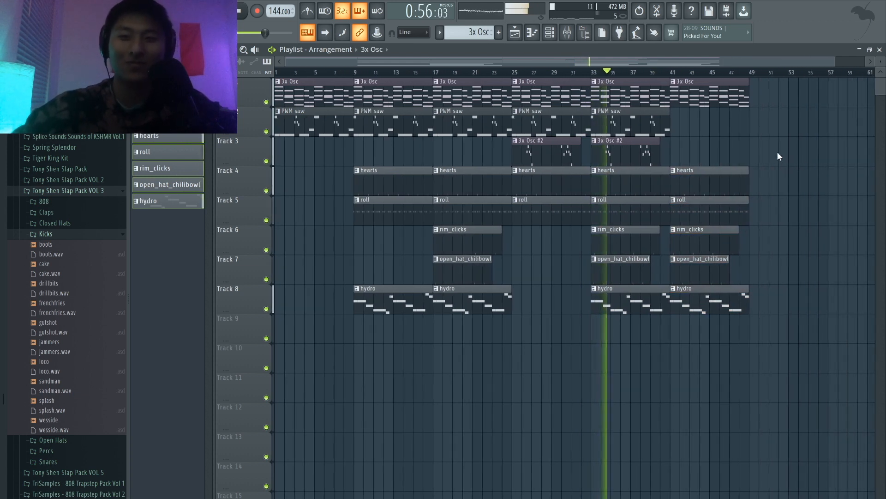
Step: Play from just before bar 41, duplicate the bar 41 section to bar 49, and add a PWM saw clip there
{"action": "left_click", "coordinate": [665, 71]}
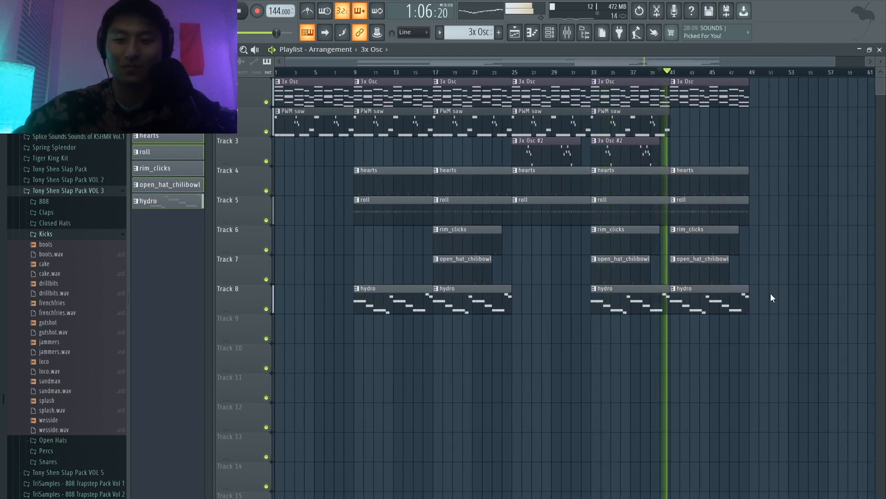
{"action": "left_click_drag", "start_coordinate": [763, 371], "coordinate": [698, 86]}
{"action": "key", "text": "ctrl+b"}
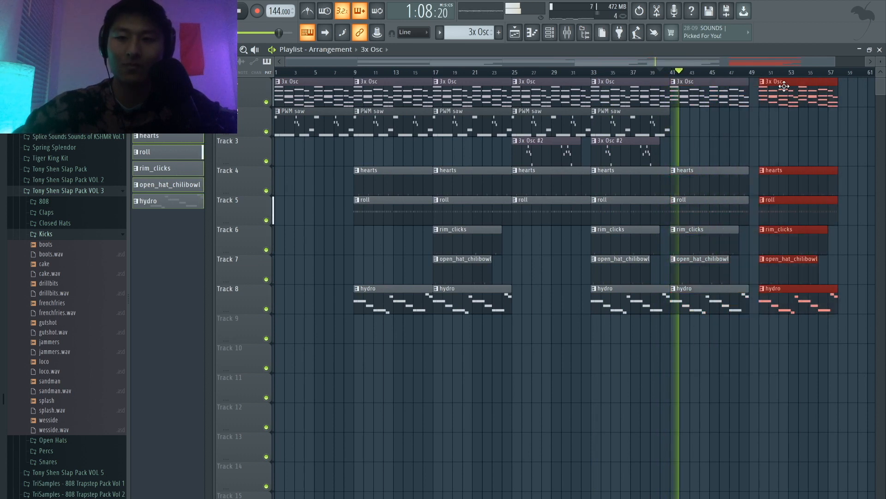
{"action": "left_click", "coordinate": [756, 121], "text": "ctrl"}
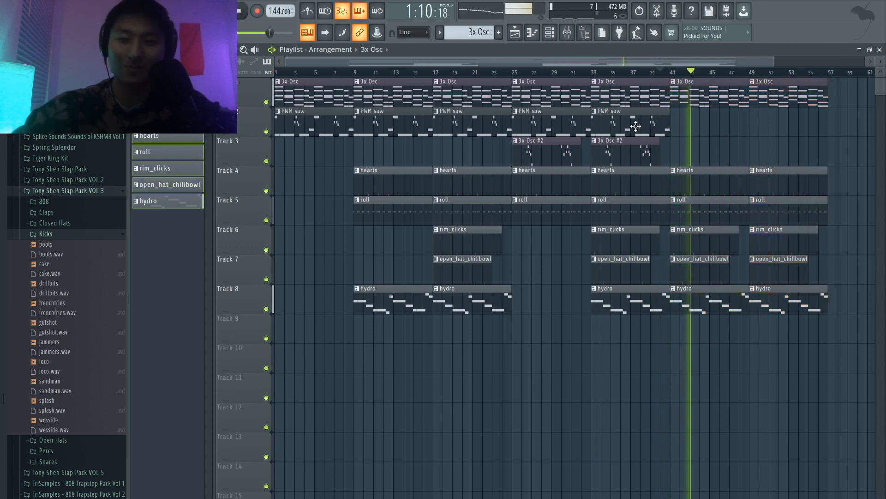
{"action": "left_click_drag", "start_coordinate": [633, 124], "coordinate": [799, 131]}
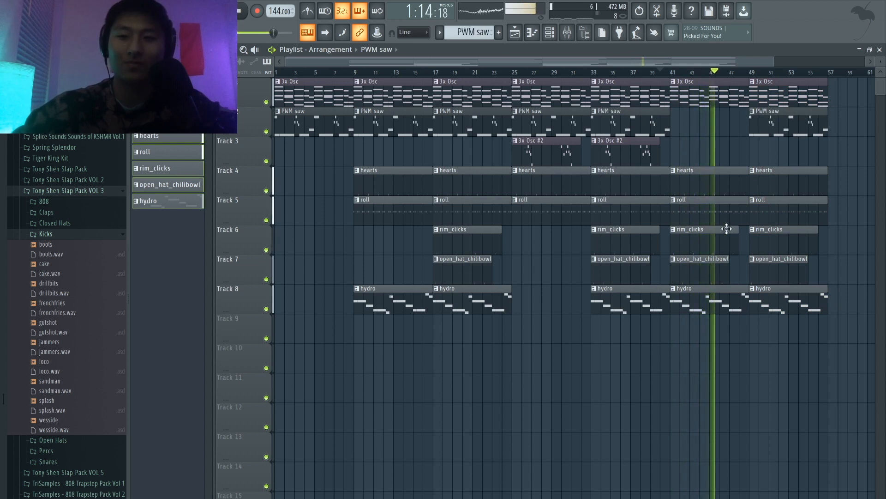
Step: Copy the clips of bars 25 to 40 to bar 57 and delete the copied PWM saw clip at bar 65
{"action": "mouse_move", "coordinate": [655, 313]}
{"action": "left_mouse_down"}
{"action": "mouse_move", "coordinate": [634, 214]}
{"action": "mouse_move", "coordinate": [540, 79]}
{"action": "mouse_move", "coordinate": [850, 125]}
{"action": "left_mouse_up"}
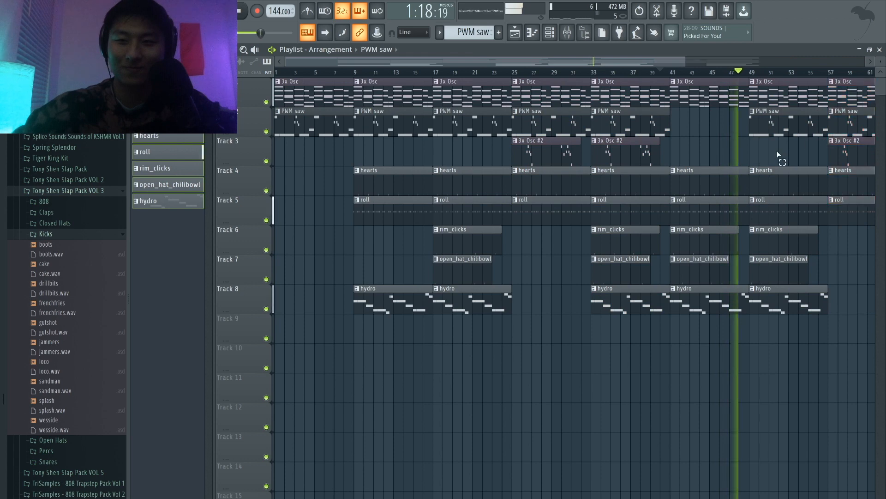
{"action": "scroll", "coordinate": [776, 150], "scroll_direction": "down", "scroll_amount": 2}
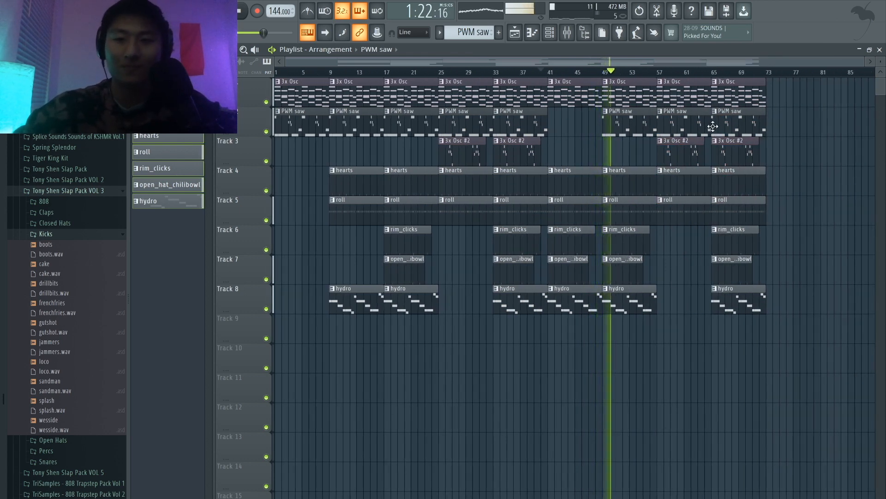
{"action": "right_click", "coordinate": [729, 126]}
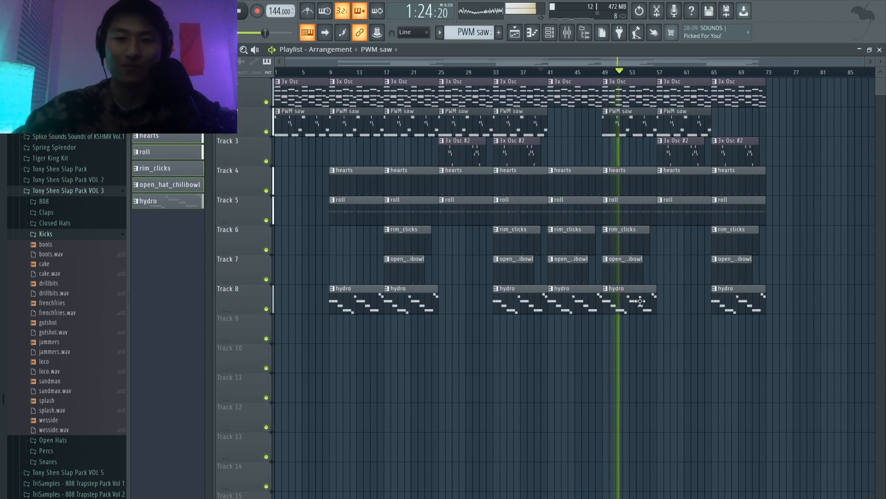
Step: Copy the clips of bars 41 to 56 to bar 73 and add another 3x Osc clip at bar 89
{"action": "left_click_drag", "start_coordinate": [654, 312], "coordinate": [549, 76]}
{"action": "left_click_drag", "start_coordinate": [652, 86], "coordinate": [783, 103]}
{"action": "left_click", "coordinate": [782, 124], "text": "ctrl"}
{"action": "scroll", "coordinate": [782, 134], "scroll_direction": "down", "scroll_amount": 1}
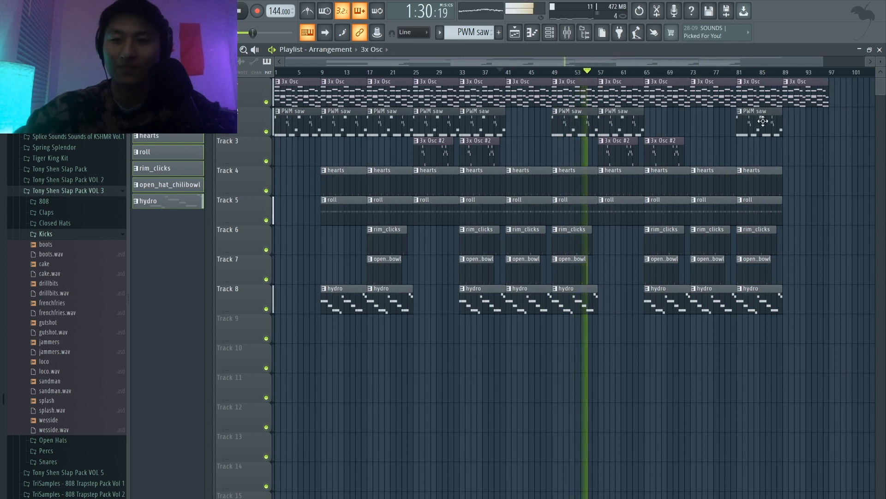
Step: Add PWM saw, hearts and roll clips at bar 89 to form the outro, and stop playback
{"action": "left_click", "coordinate": [805, 132]}
{"action": "left_click_drag", "start_coordinate": [808, 211], "coordinate": [769, 167]}
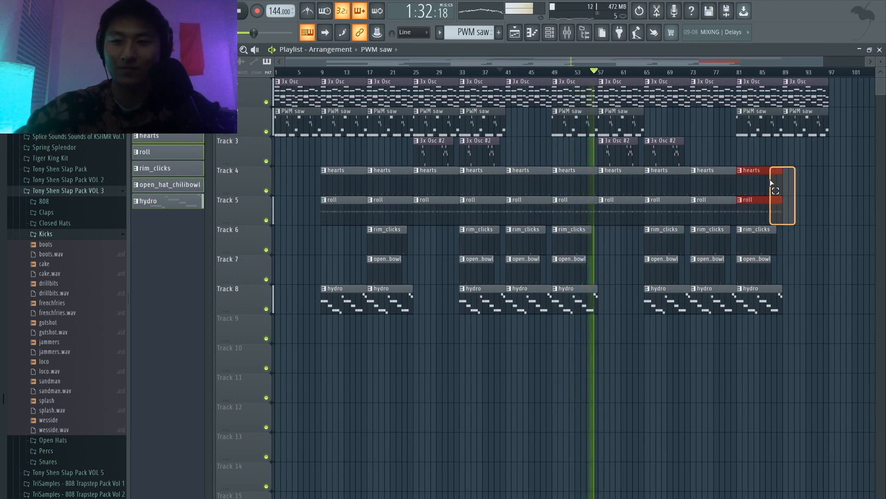
{"action": "key", "text": "ctrl+b"}
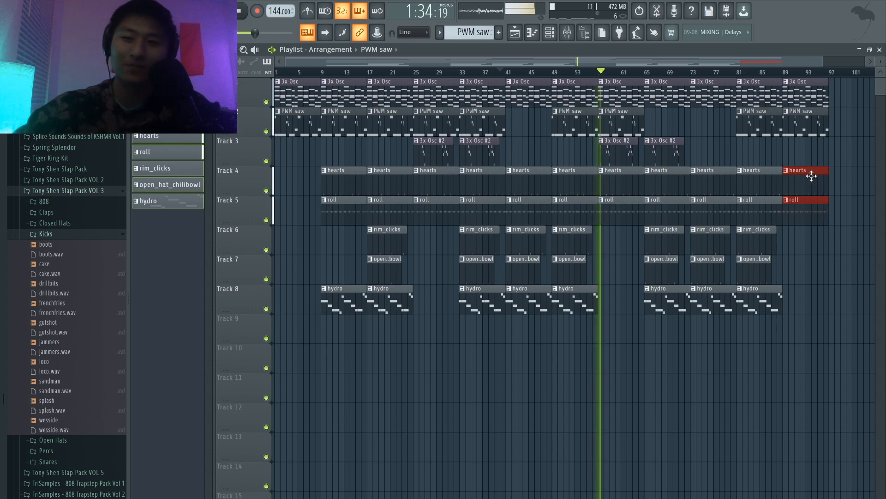
{"action": "left_click", "coordinate": [812, 176]}
{"action": "key", "text": "space"}
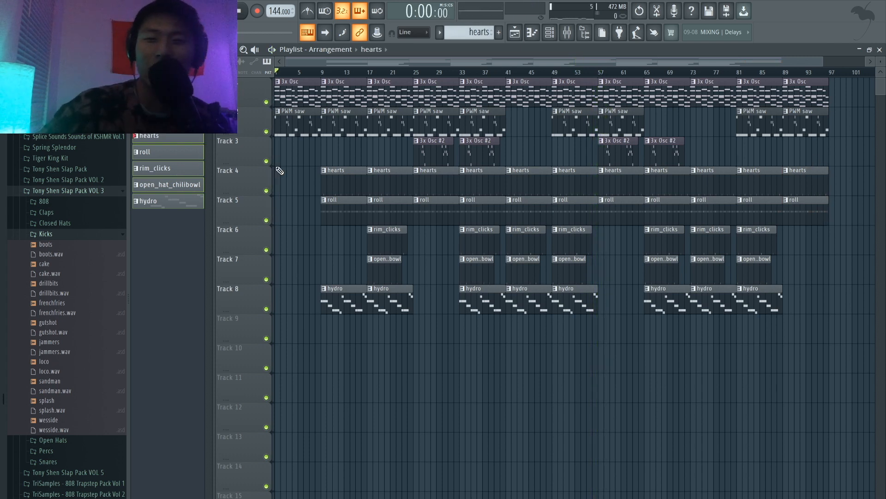